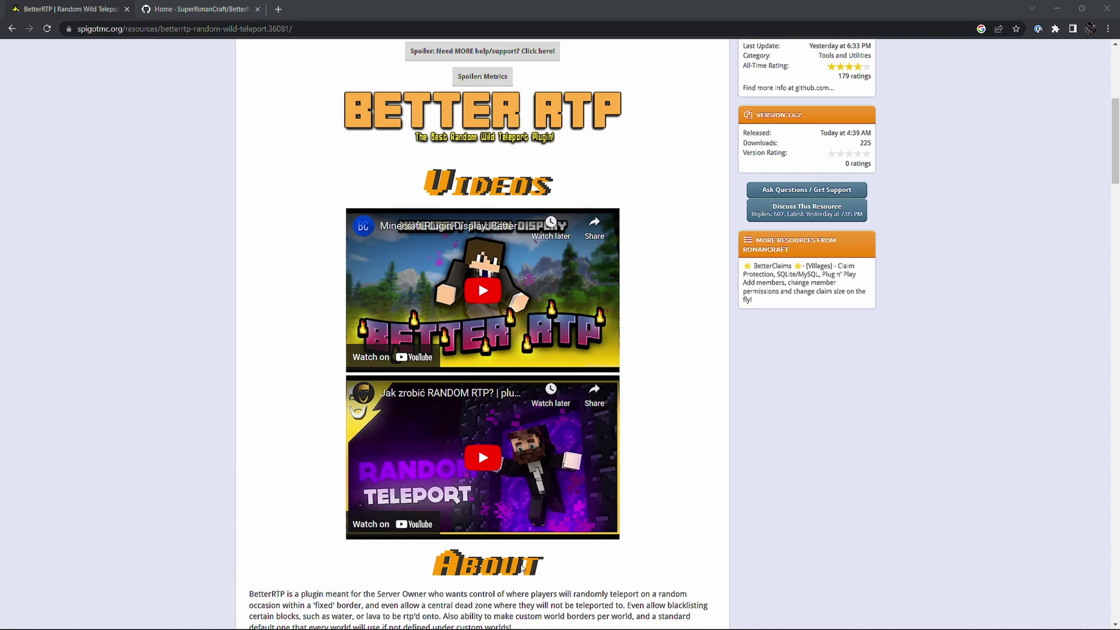
- Scroll the BetterRTP SpigotMC page down to the Soft Dependencies list and Commands section
scroll(522, 568, "down", 4)
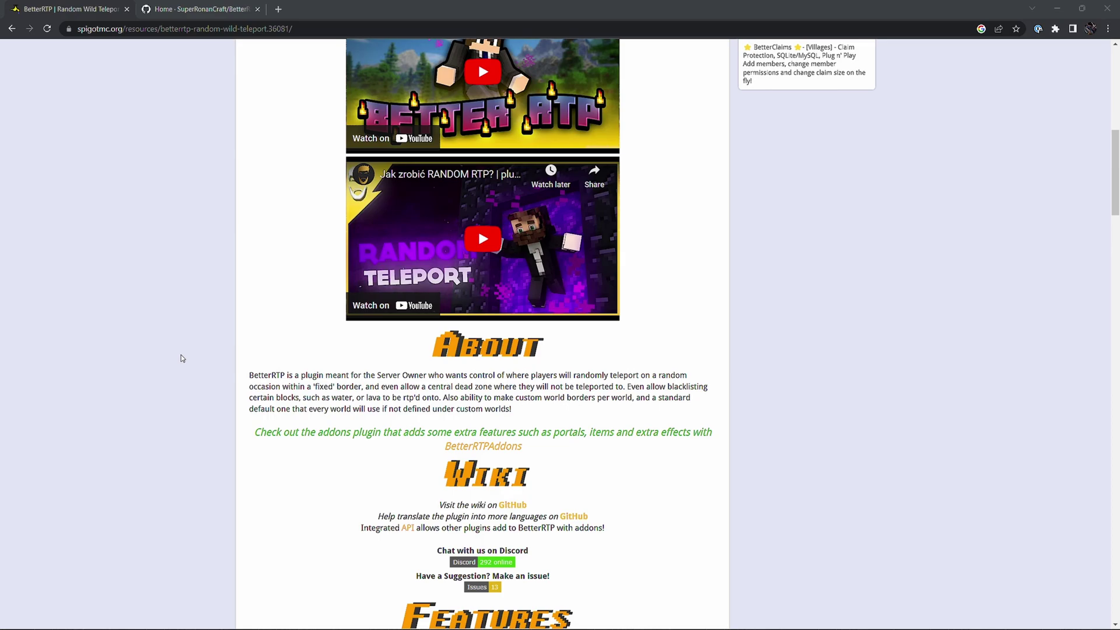
scroll(180, 358, "down", 15)
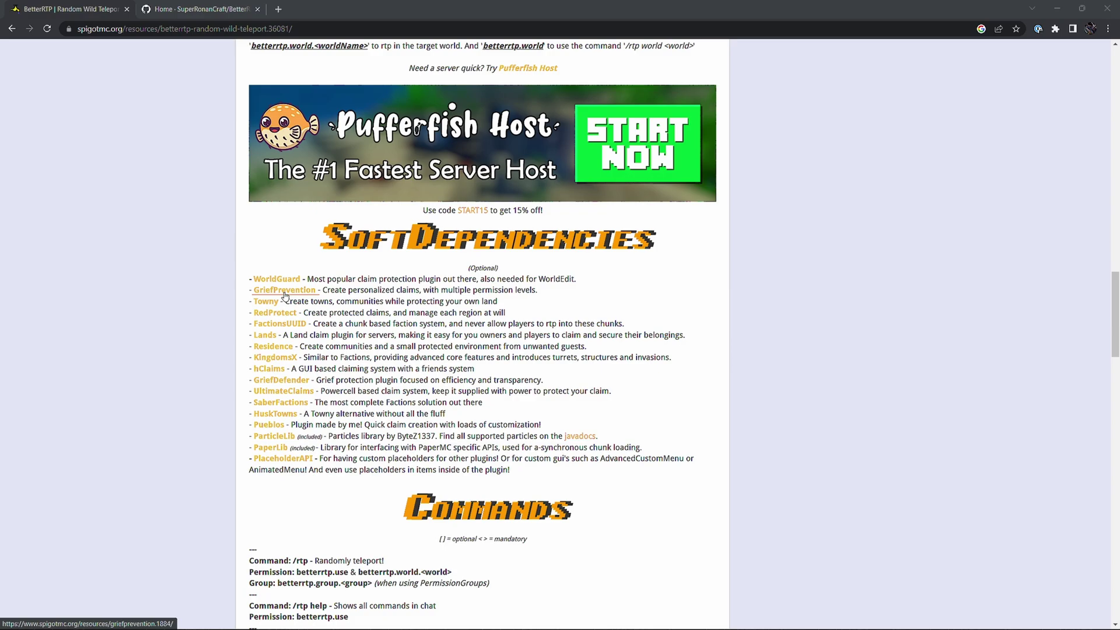
- Scroll through the BetterRTP commands and permissions list, then back up to Features and Setup
scroll(286, 296, "down", 10)
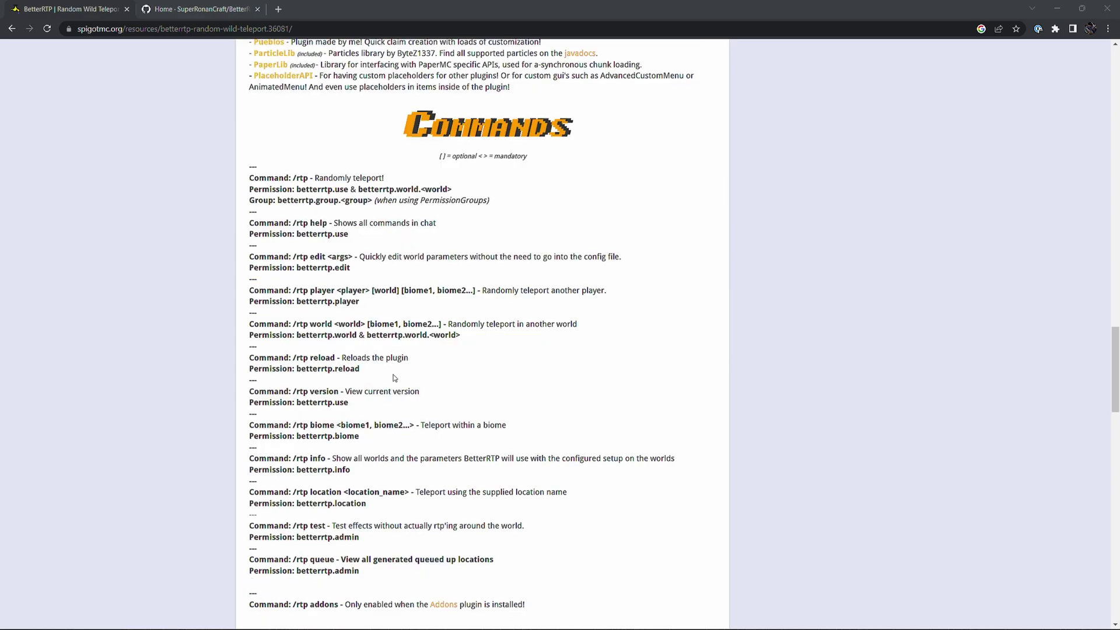
scroll(613, 421, "down", 2)
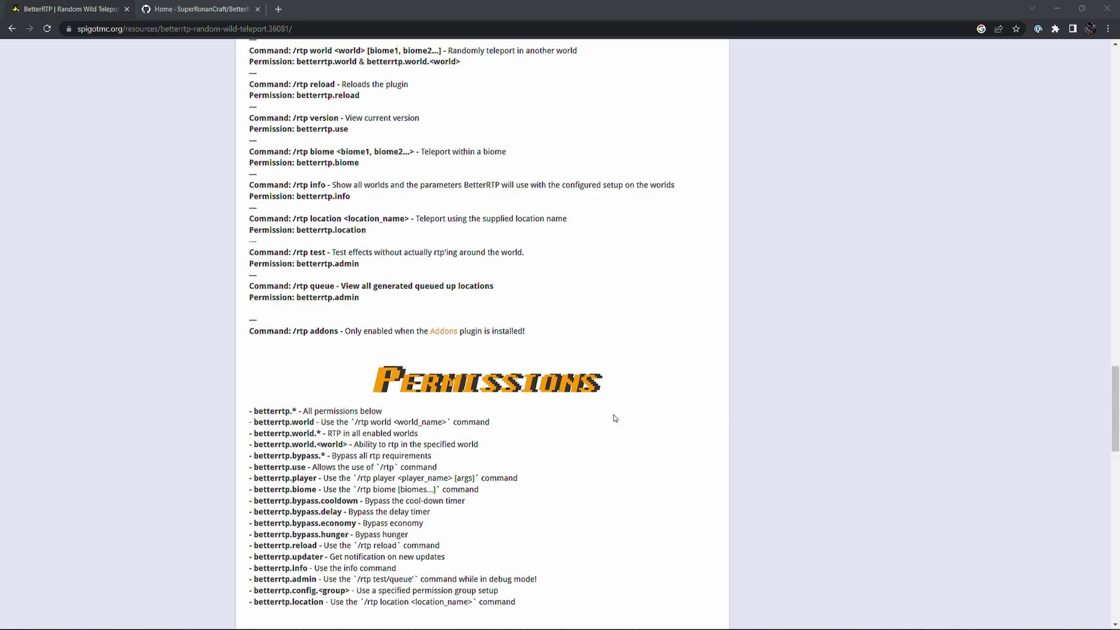
scroll(641, 467, "up", 15)
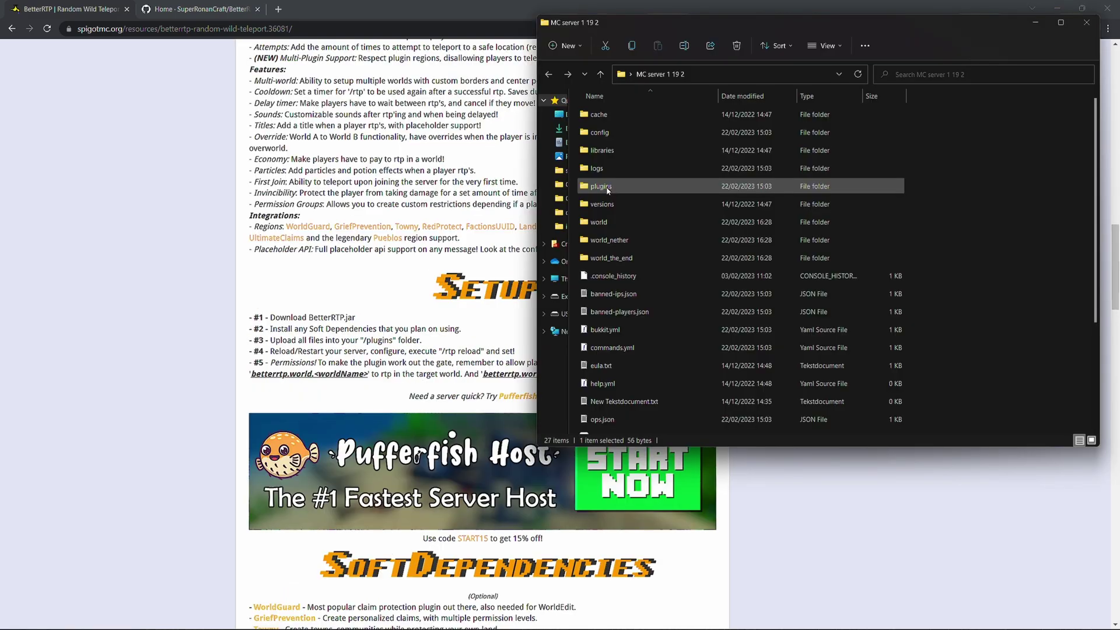
- Open the MC server 1 19 2 plugins folder and view its BetterRTP, EssentialsX, LuckPerms and Vault jars
double_click(607, 187)
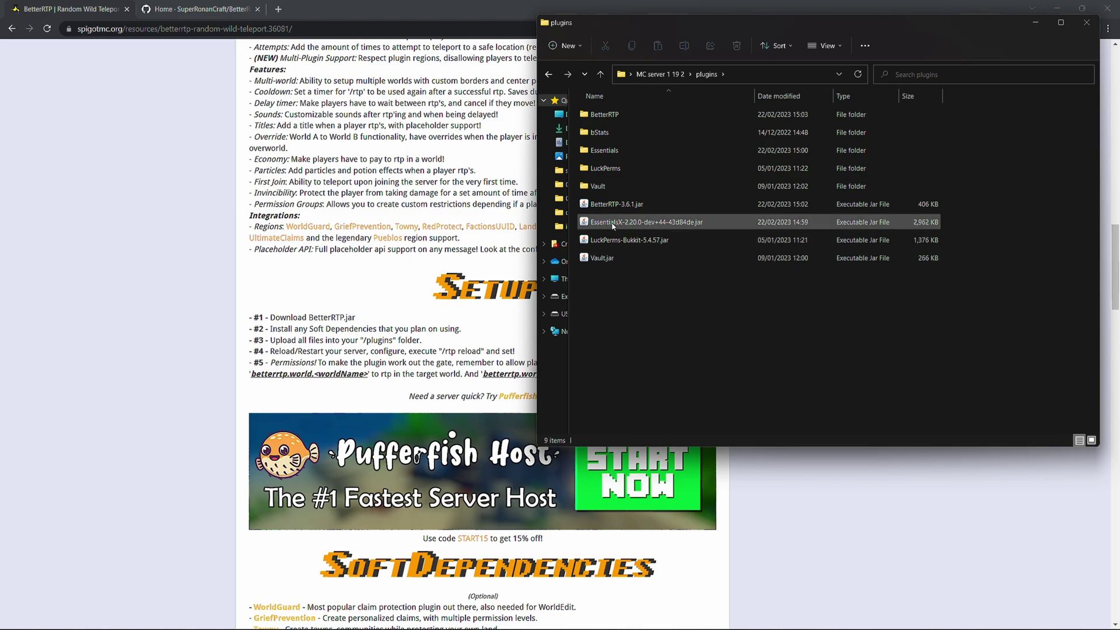
scroll(391, 327, "down", 15)
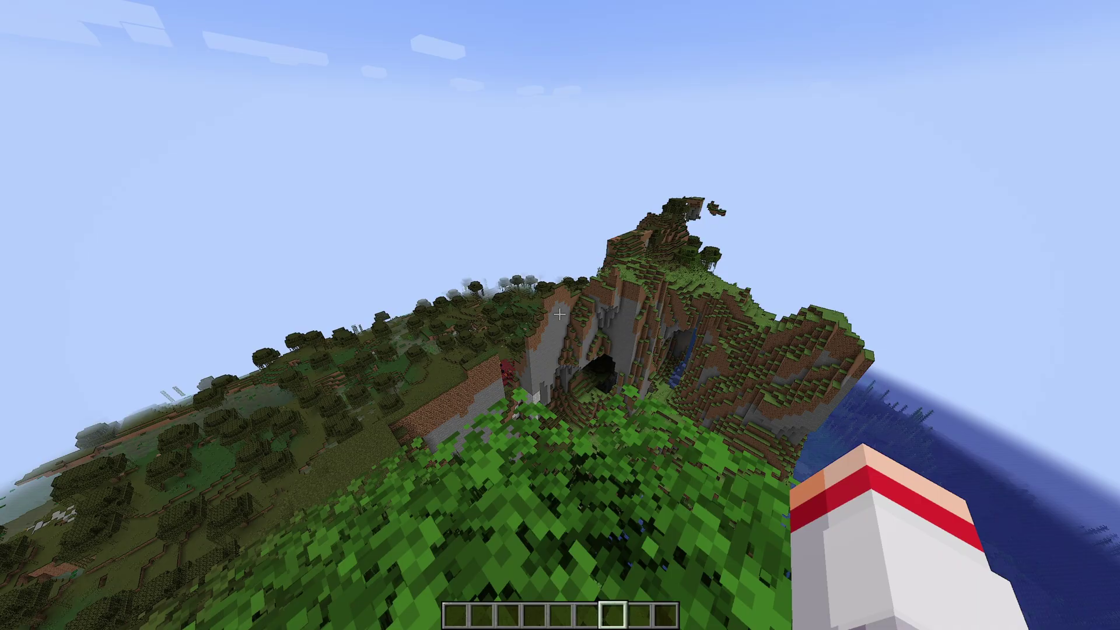
- Show the BetterRTP help list with /rtp help
key("slash")
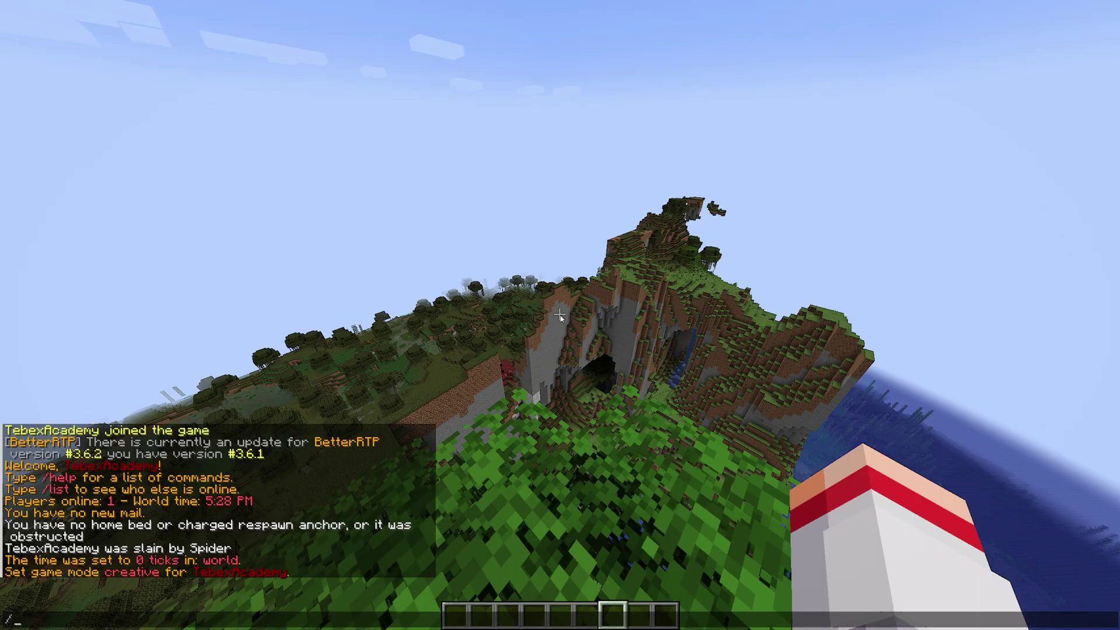
type("rtp help")
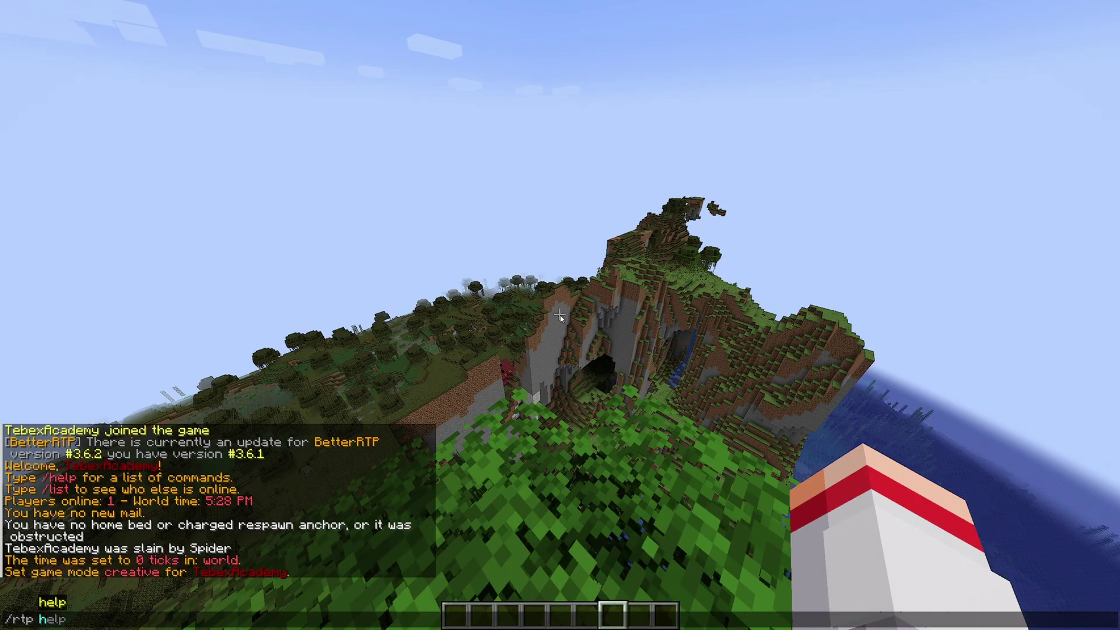
key("Return")
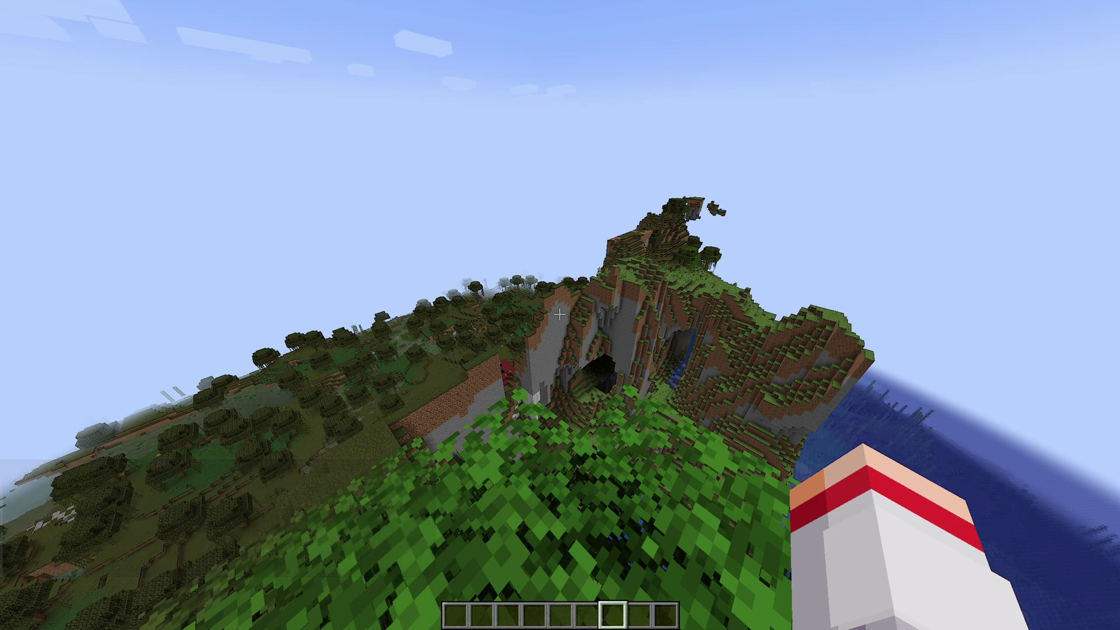
- Run /rtp for a random teleport
key("t")
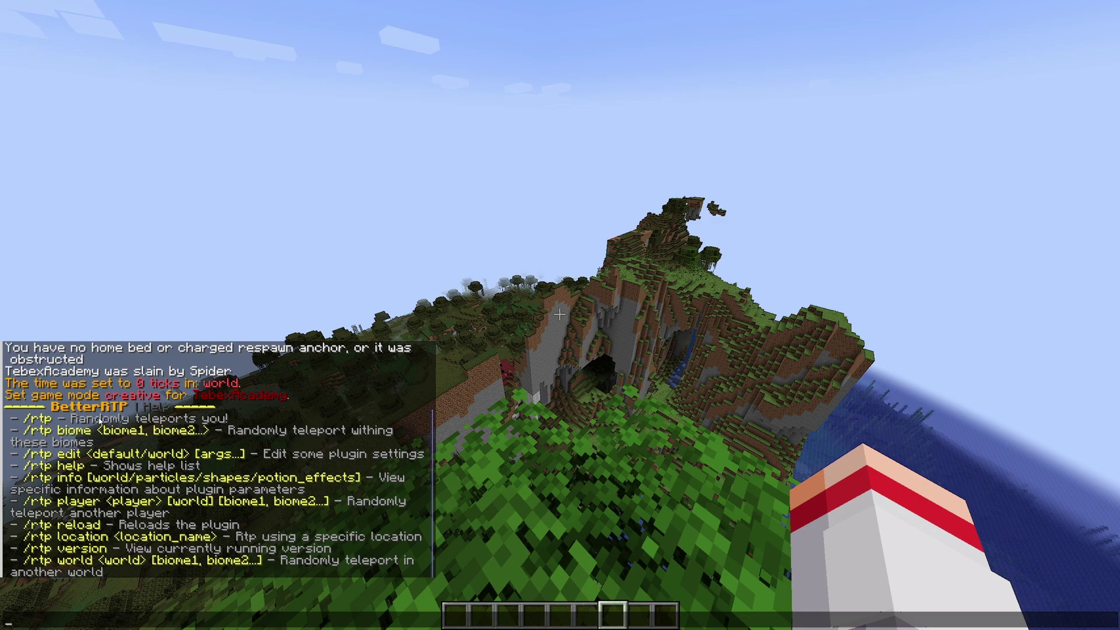
key("Escape")
key("slash")
type("rtp")
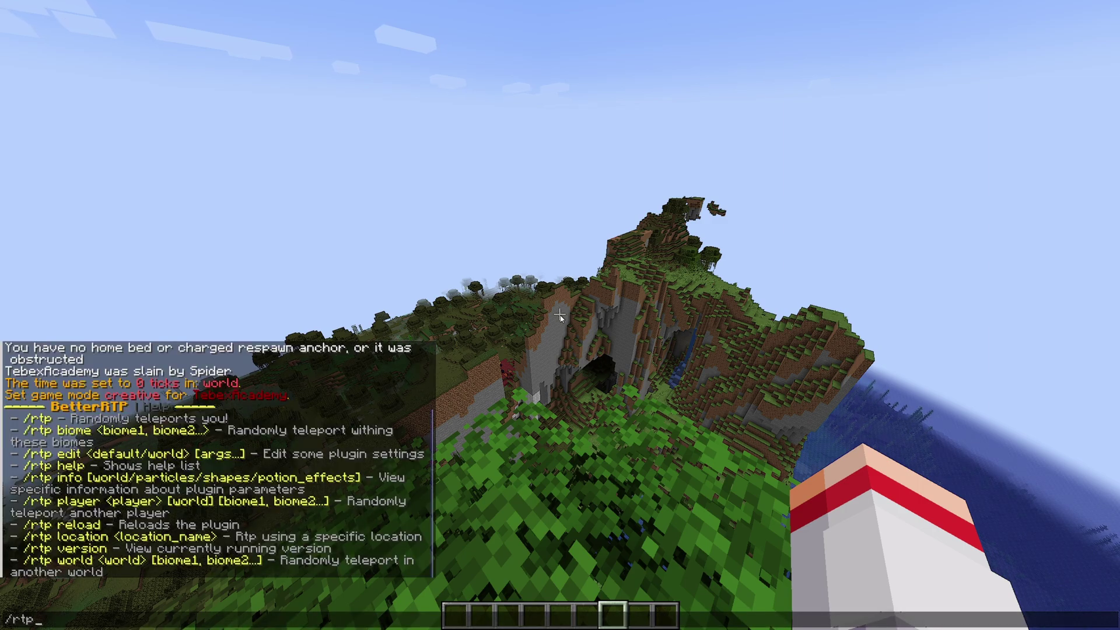
key("Return")
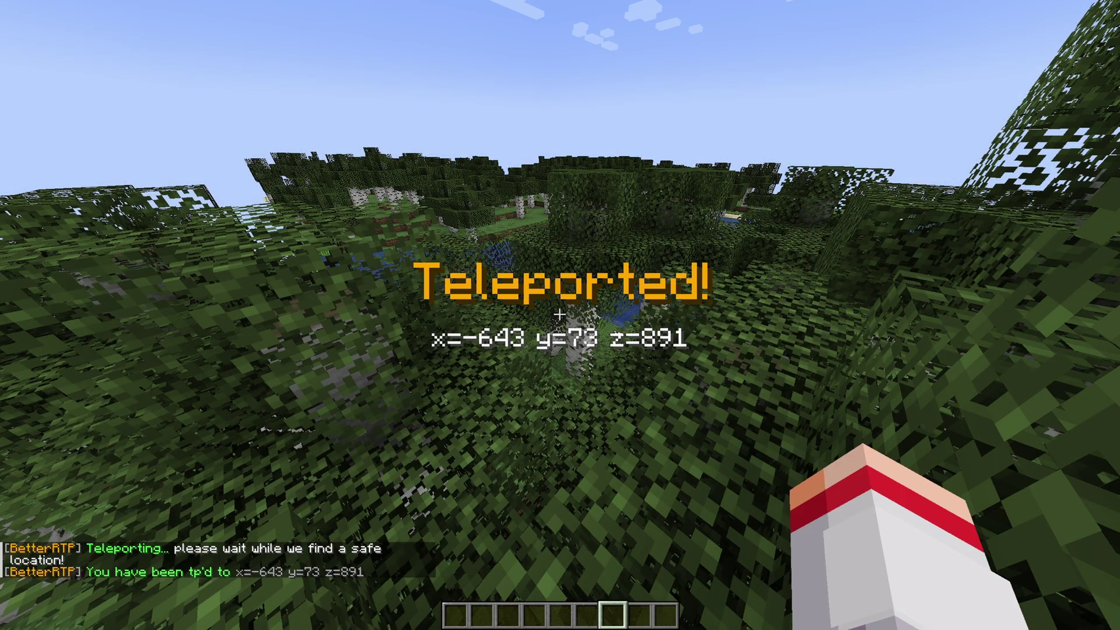
- Run /rtp again, landing at x=383 y=84 z=-305, and walk up onto the stone ledge
key("t")
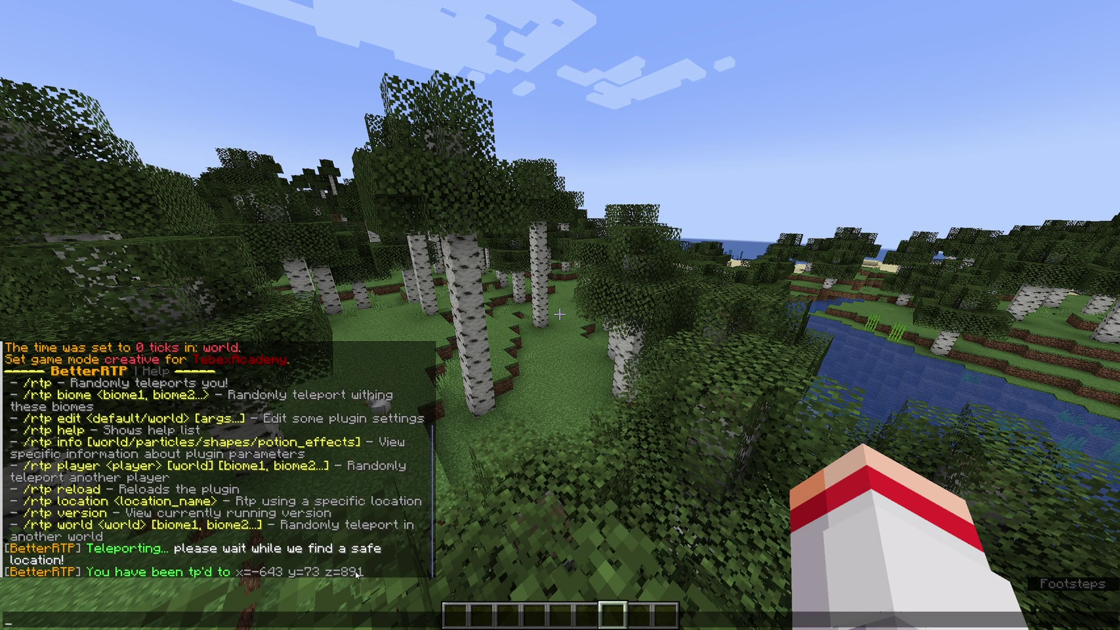
type("/rtp")
key("Return")
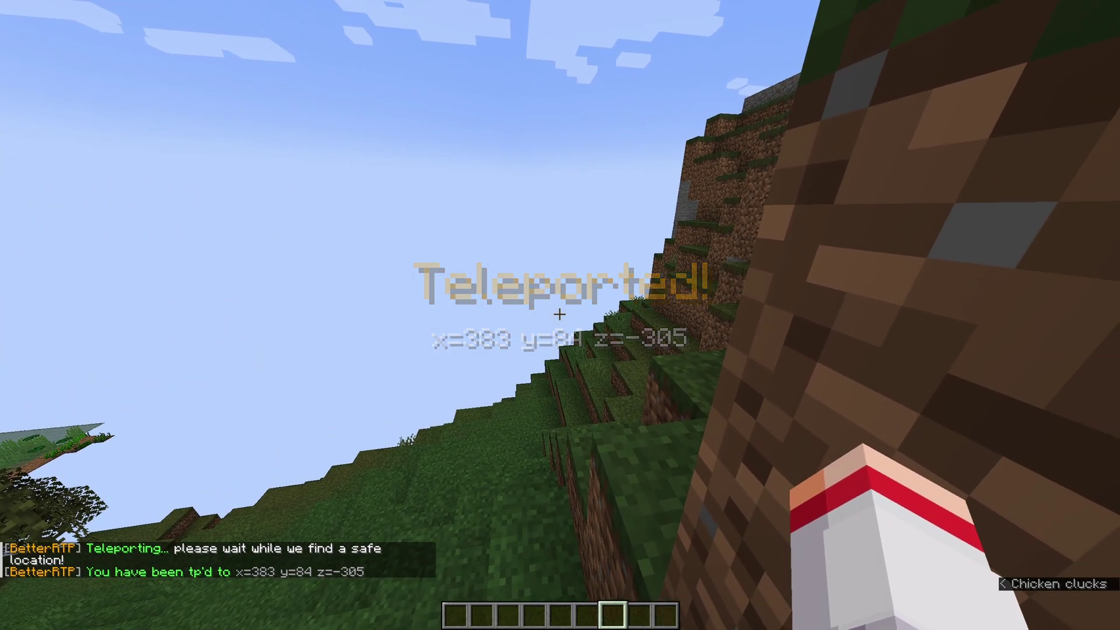
key("w")
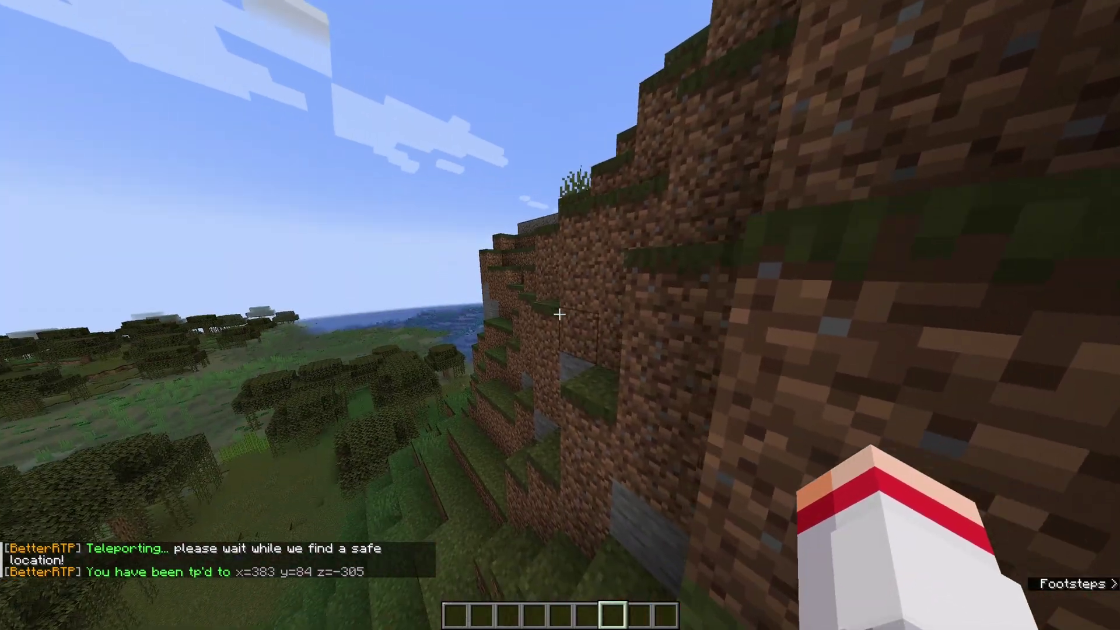
key("w")
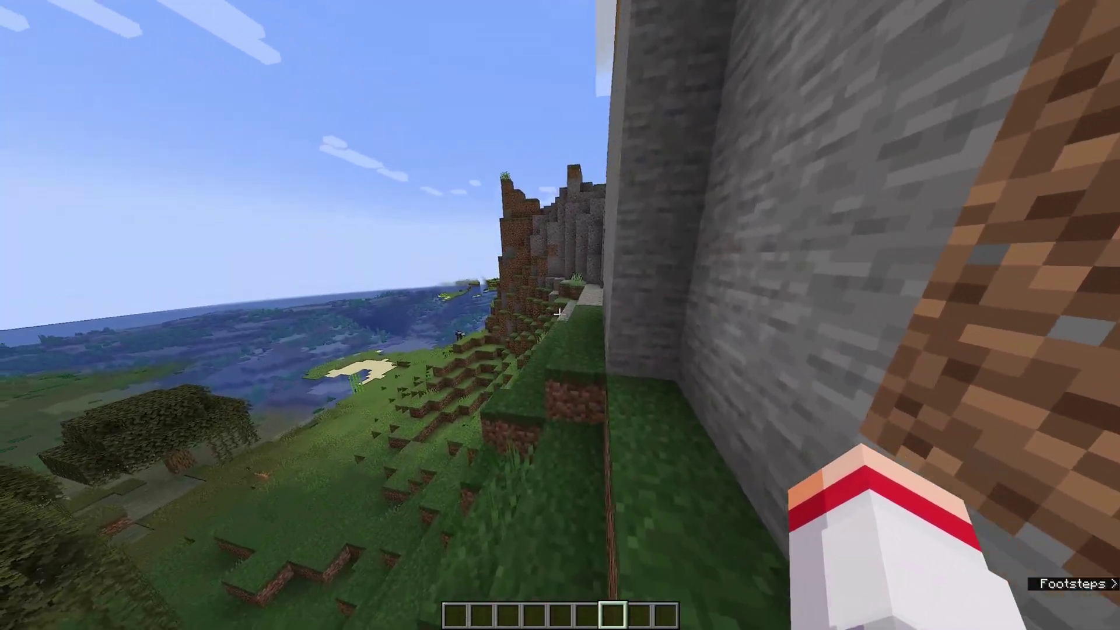
key("w")
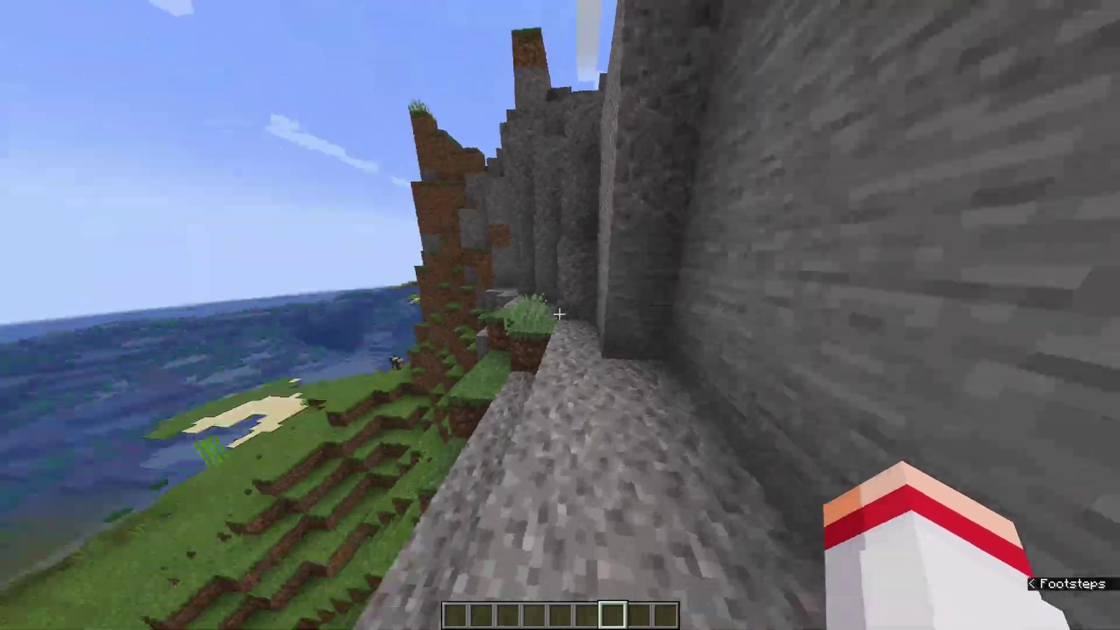
key("w")
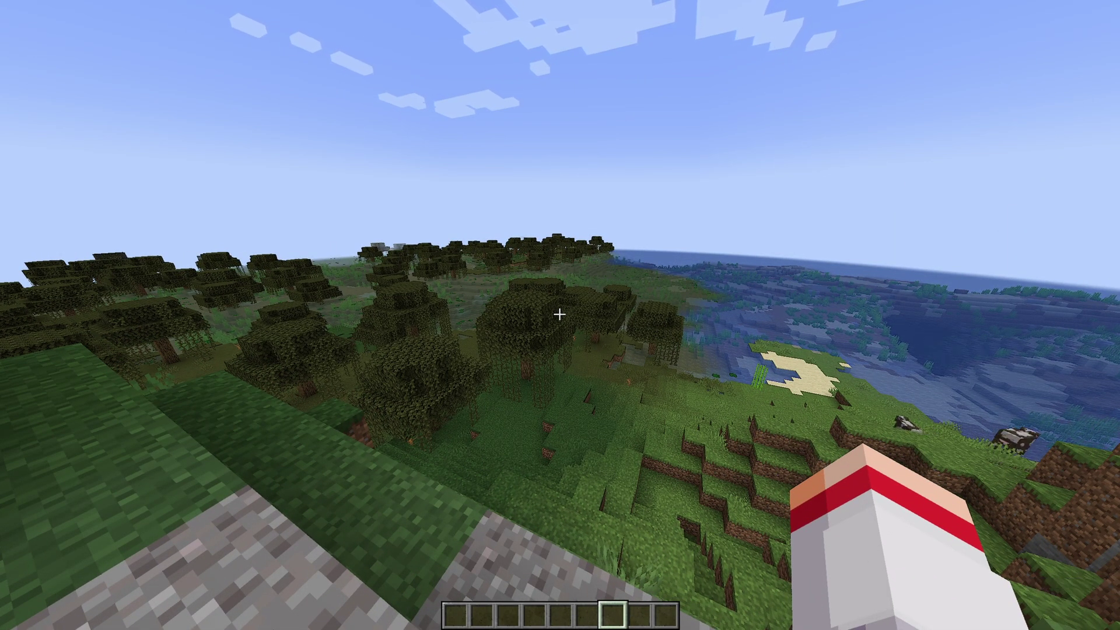
- Try a random teleport to the DESERT biome with /rtp biome DESERT, which fails
type("/rtp")
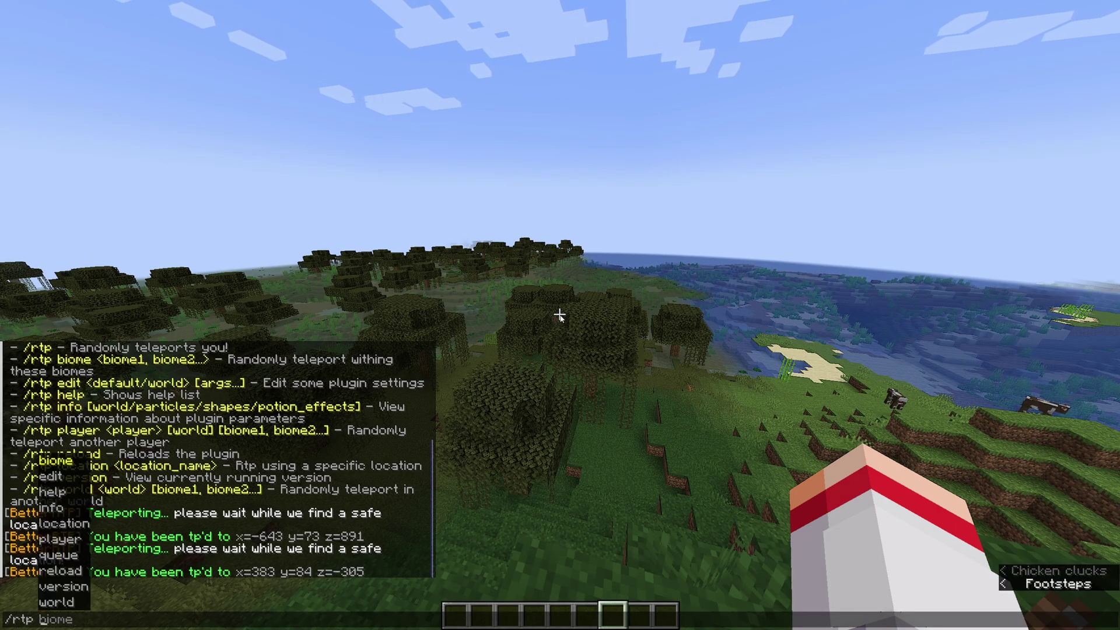
key("Down")
key("Down")
key("Down")
key("Down")
key("Down")
key("Up")
key("Up")
key("Up")
key("Up")
key("Up")
key("Tab")
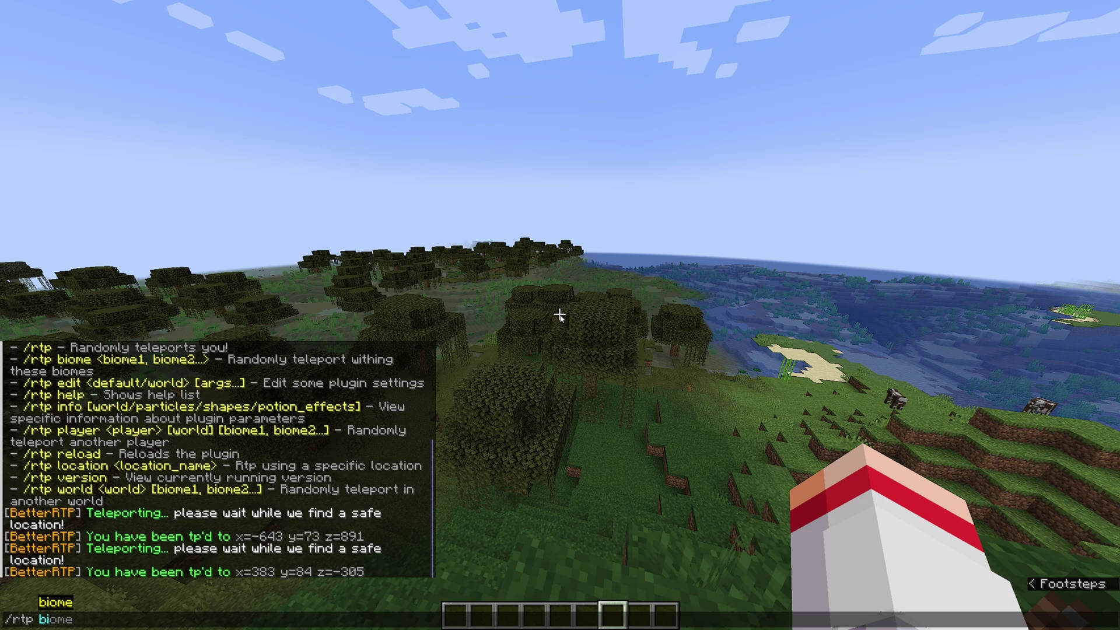
key("Down")
key("Down")
key("Down")
key("Down")
key("Down")
key("Down")
key("Down")
key("Down")
key("Down")
key("Down")
key("Down")
key("Down")
key("Down")
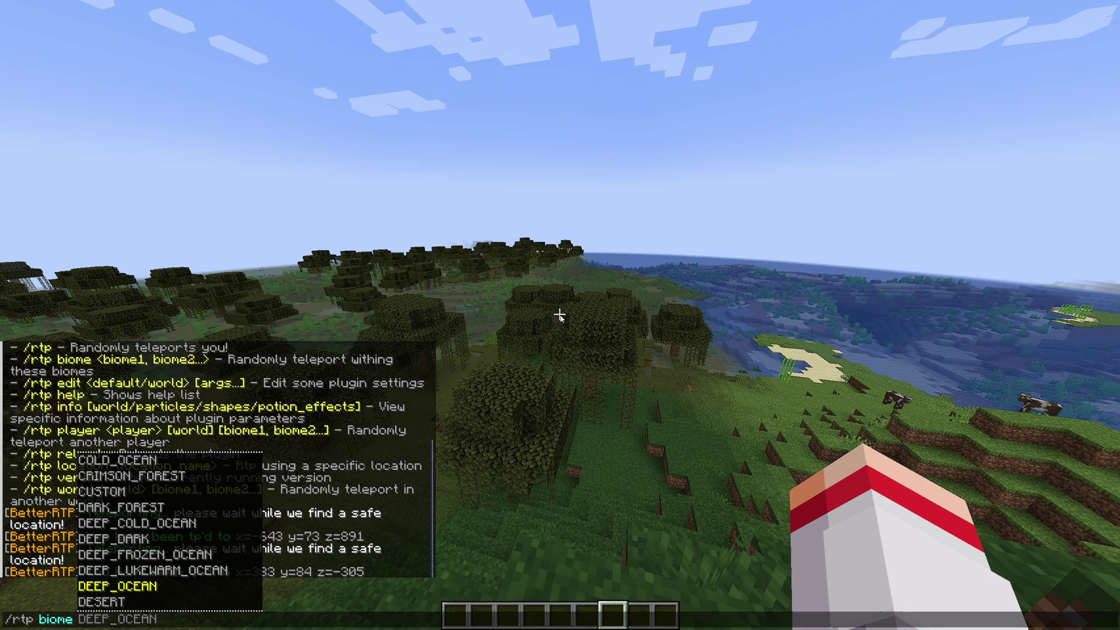
key("Tab")
key("Return")
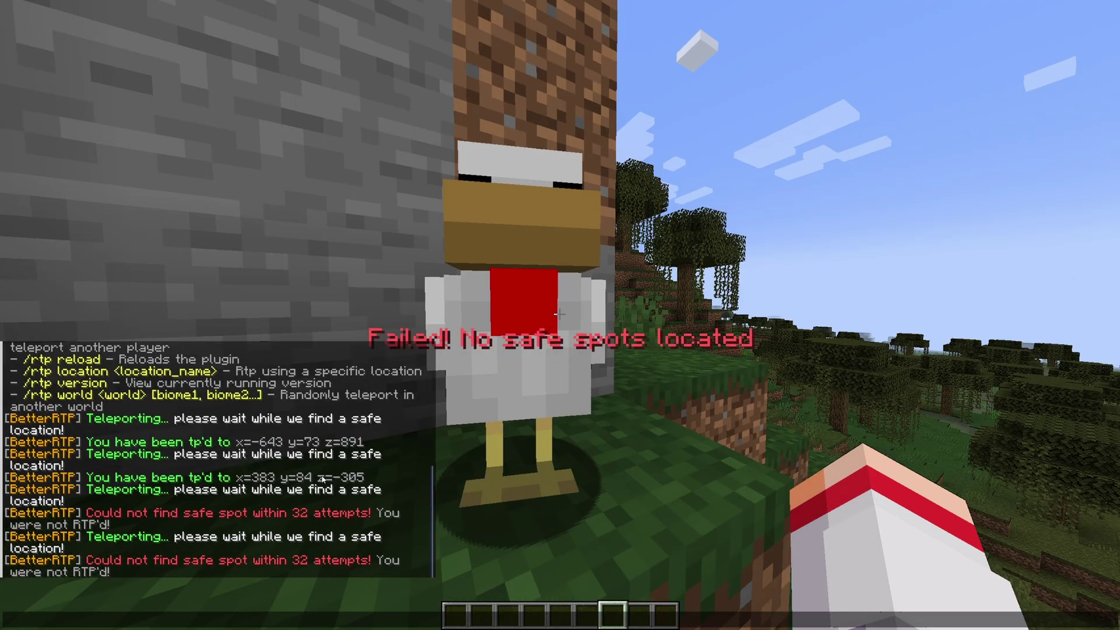
- Teleport to the BEACH biome with /rtp biome BEACH, landing at x=-946 y=64 z=363
key("Up")
key("Up")
key("Down")
key("BackSpace")
key("BackSpace")
key("BackSpace")
key("BackSpace")
key("BackSpace")
key("BackSpace")
key("Tab")
key("Tab")
key("Tab")
key("Tab")
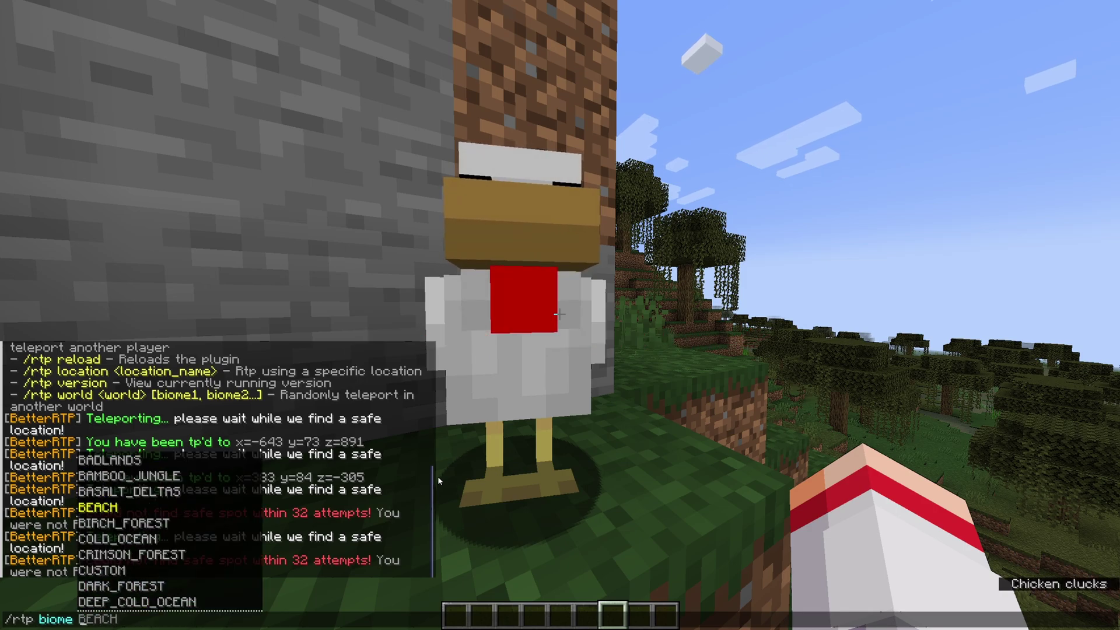
key("Return")
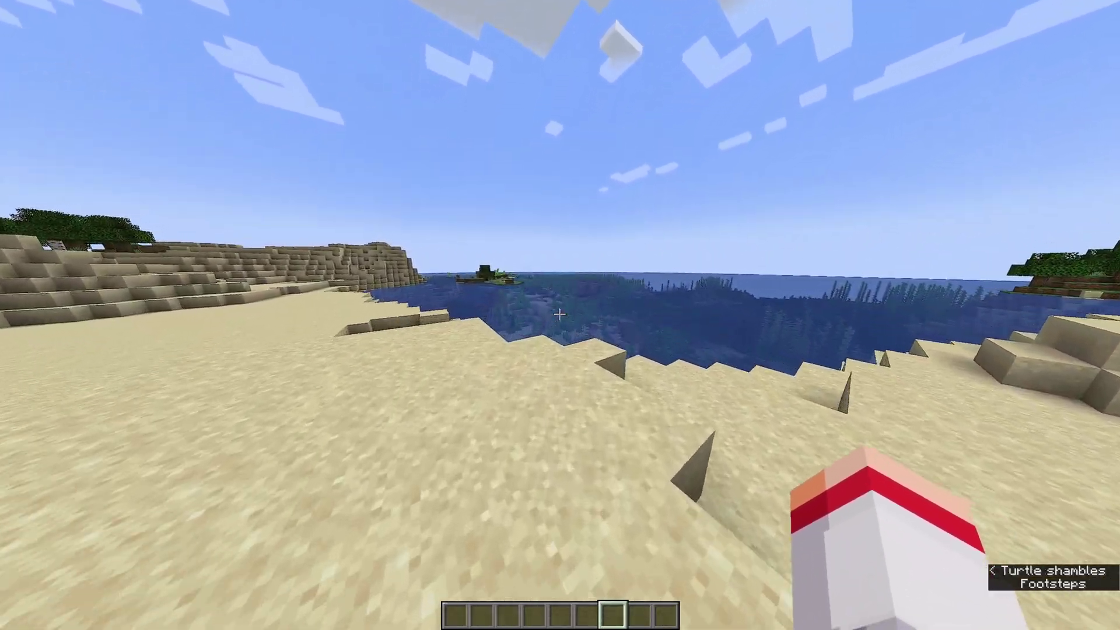
key("w")
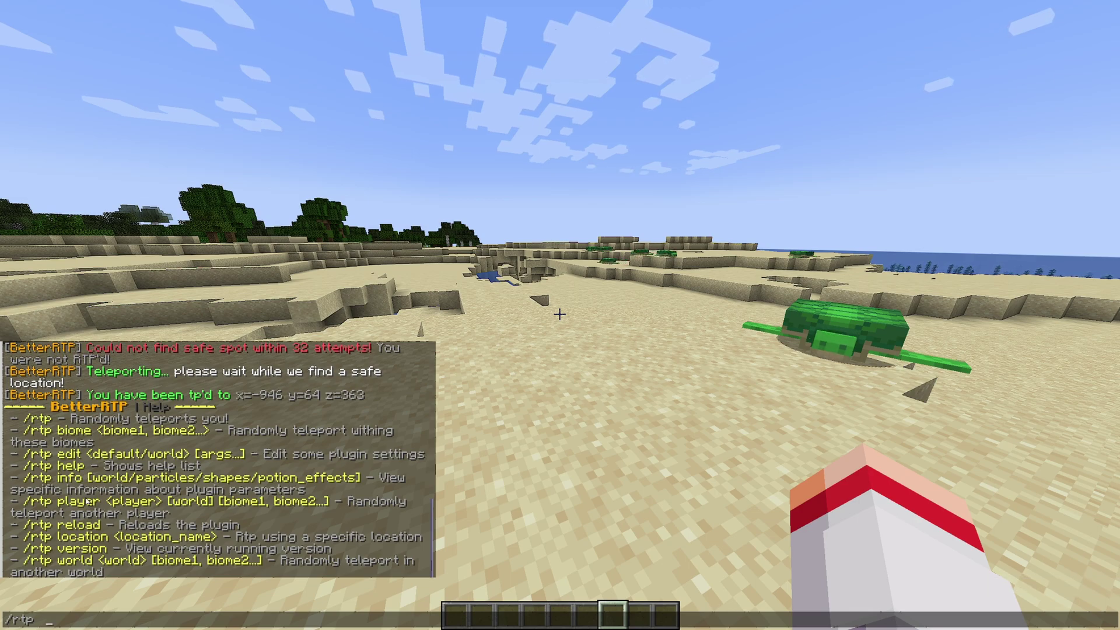
- Run /rtp player with the player's name, the main world and FOREST biome, then walk forward
type("player")
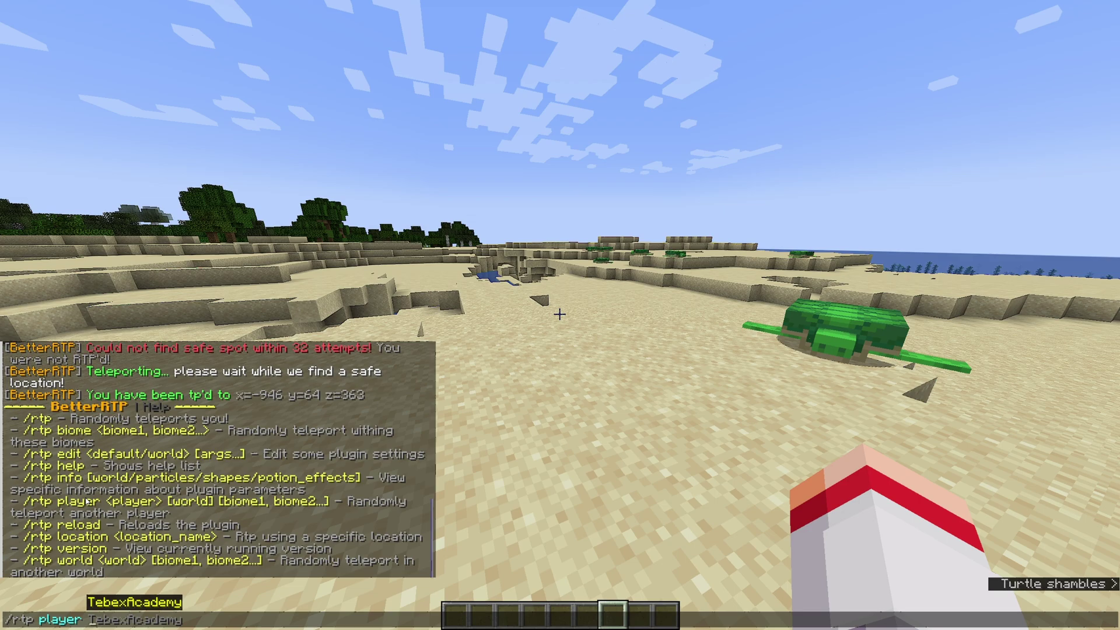
key("Tab")
key("Down")
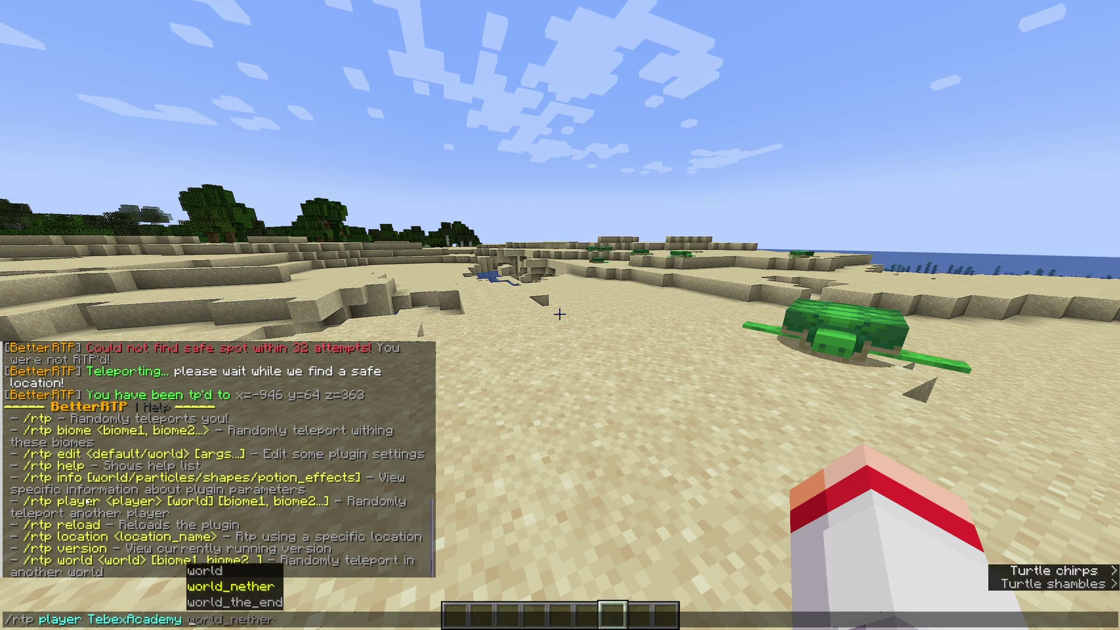
key("Up")
key("Tab")
key("Down")
key("Down")
key("Down")
key("Down")
key("Down")
key("Down")
key("Down")
key("Down")
key("Down")
key("Down")
key("Down")
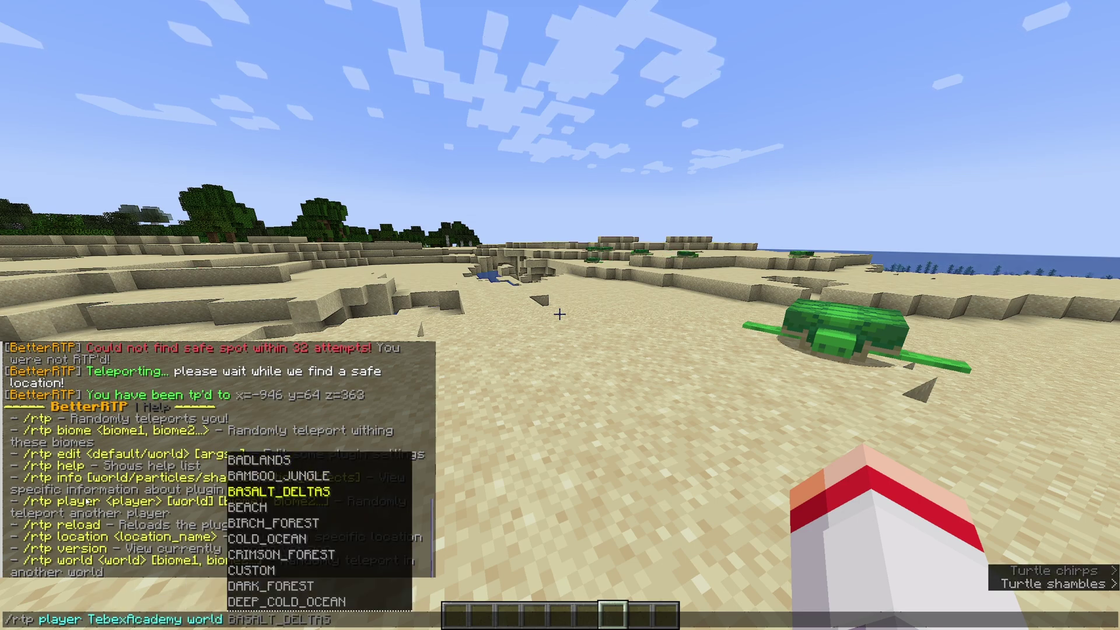
key("Down")
key("Down")
key("Down")
key("Down")
key("Down")
key("Down")
key("Down")
key("Down")
key("Down")
key("Down")
key("Down")
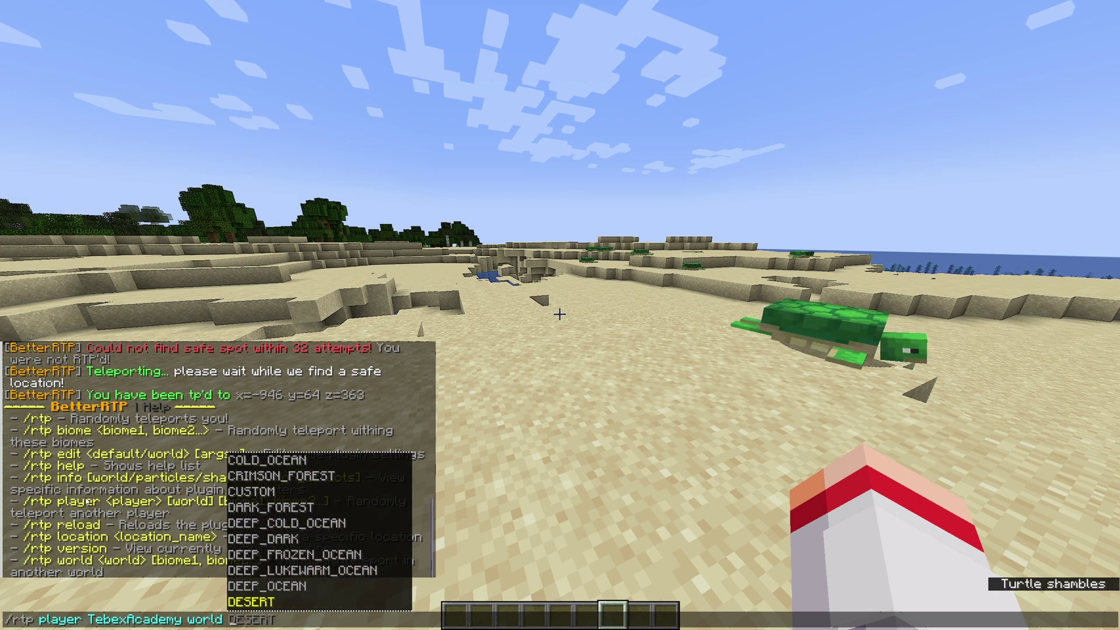
key("Up")
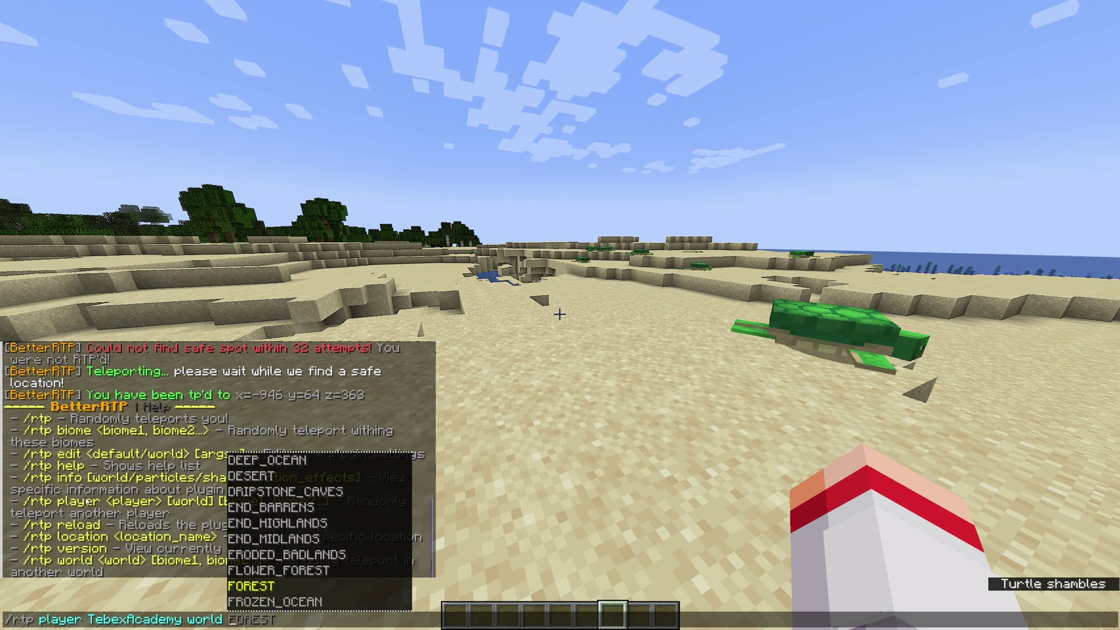
key("Tab")
key("Return")
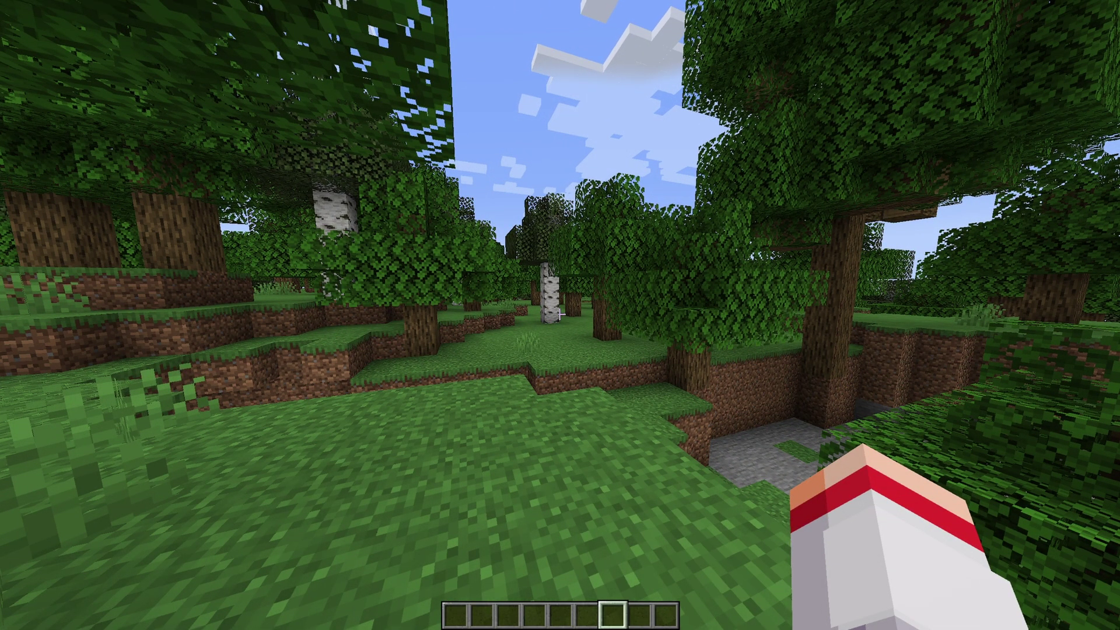
key("w")
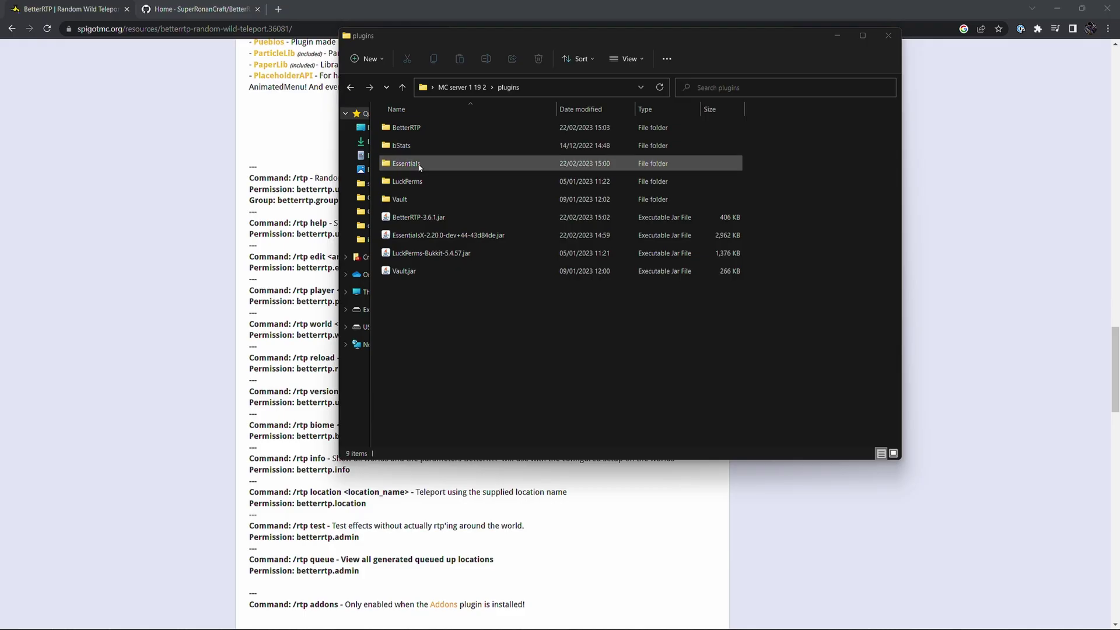
- Open BetterRTP's config.yml and change GriefPrevention from false to true
double_click(431, 147)
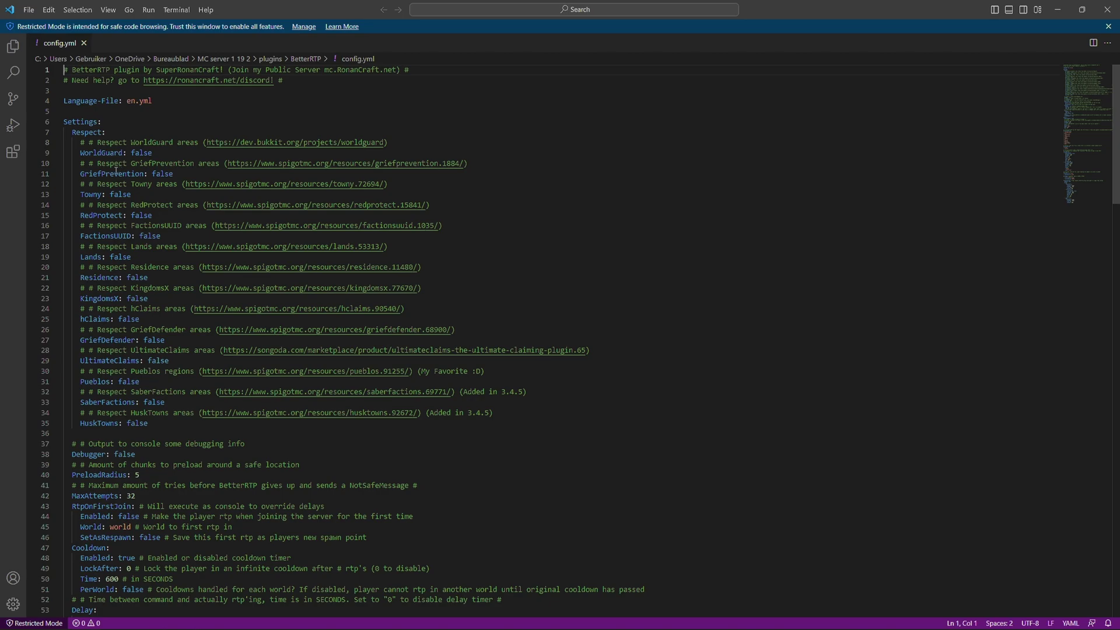
double_click(178, 174)
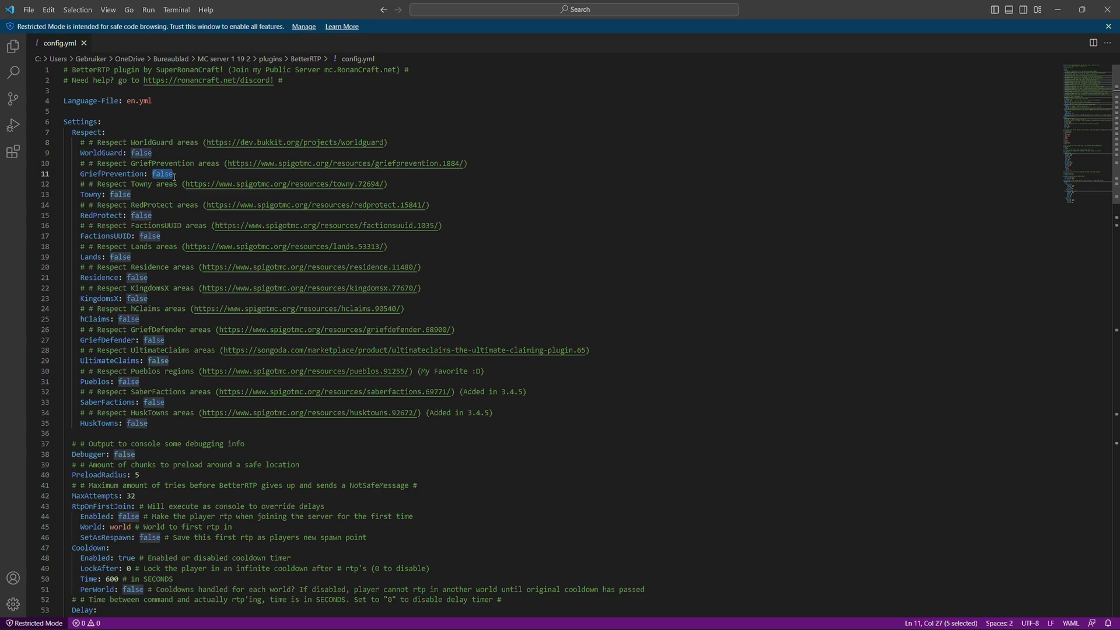
type("true")
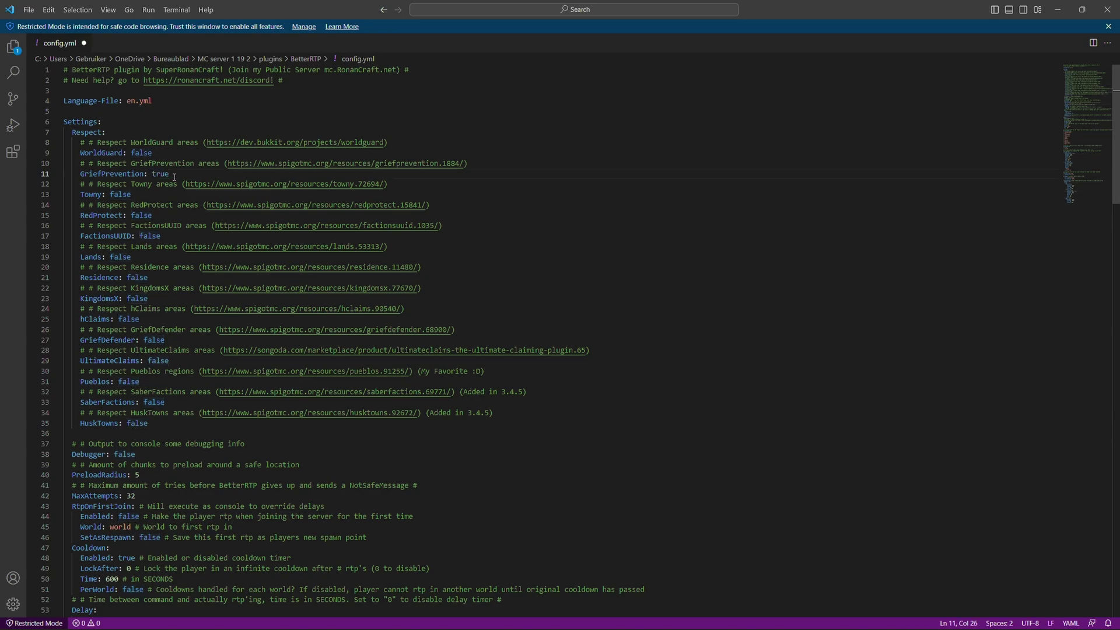
left_click_drag(148, 278, 128, 278)
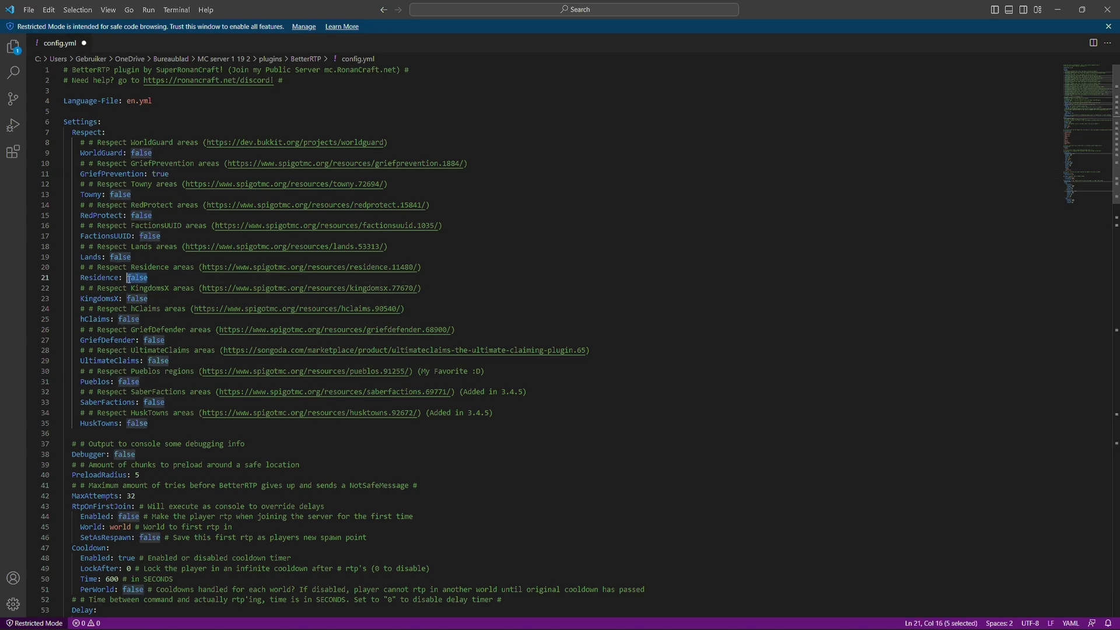
left_click(173, 172)
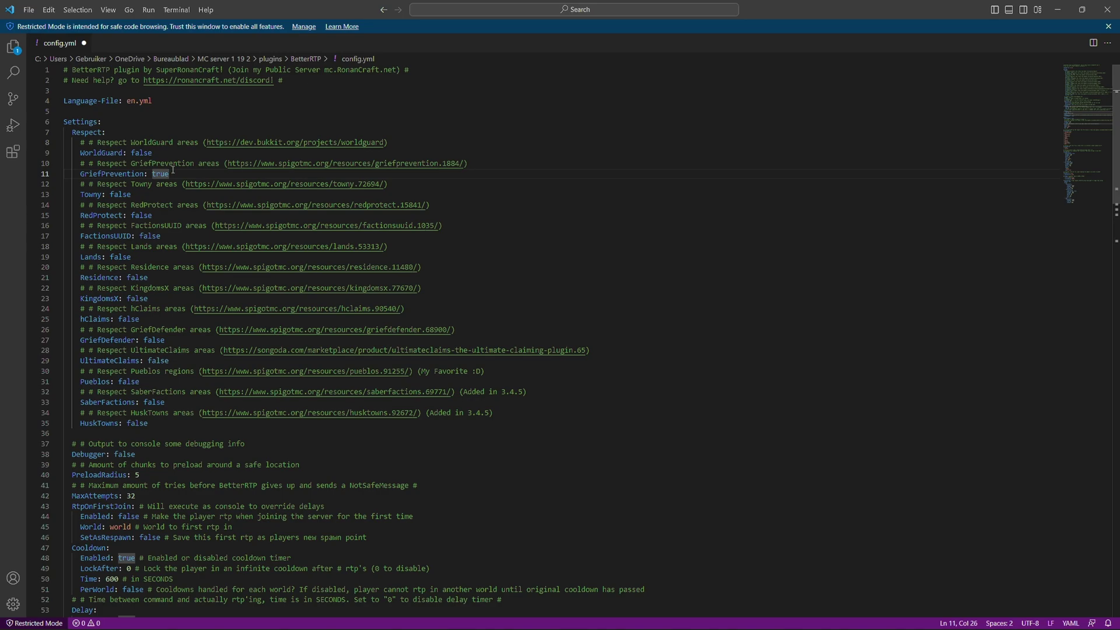
scroll(172, 171, "down", 10)
left_click_drag(88, 175, 434, 178)
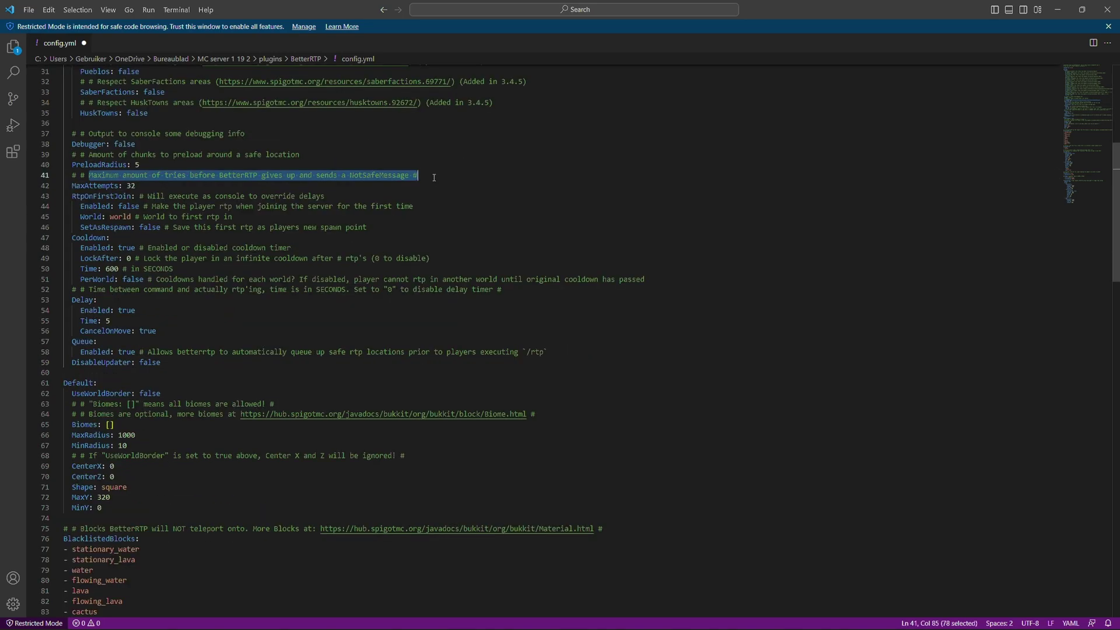
left_click(449, 189)
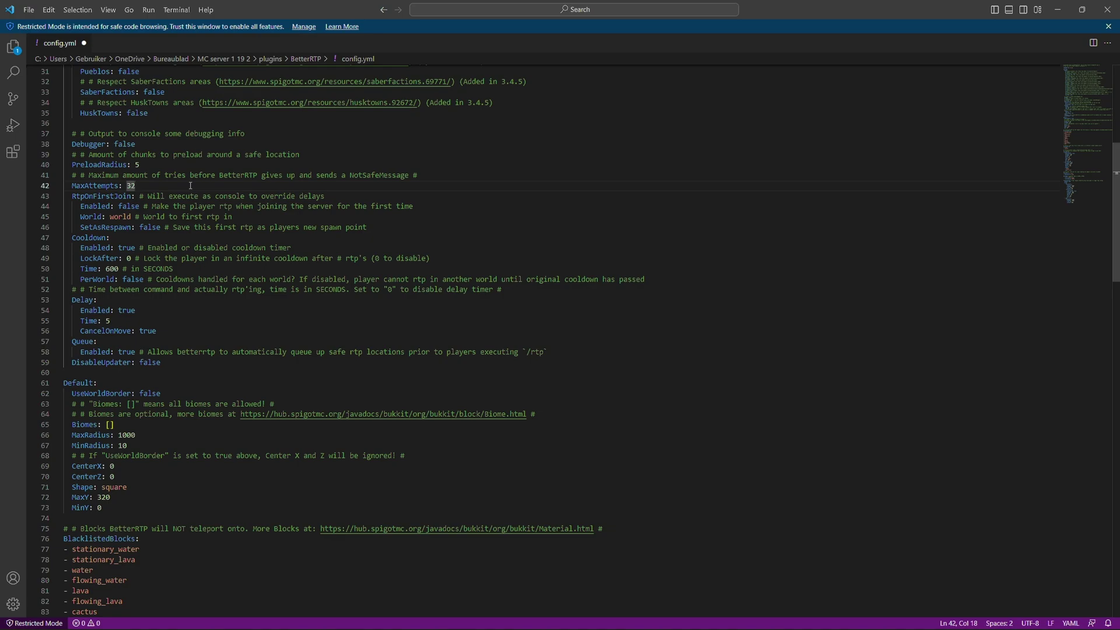
left_click(113, 269)
left_click(202, 272)
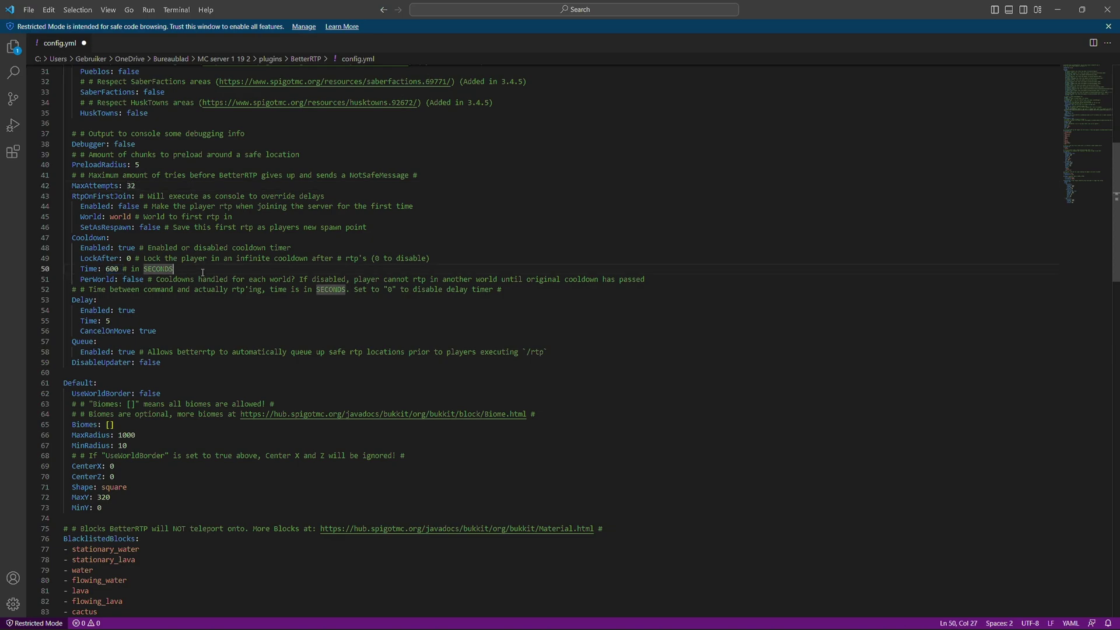
left_click(149, 196)
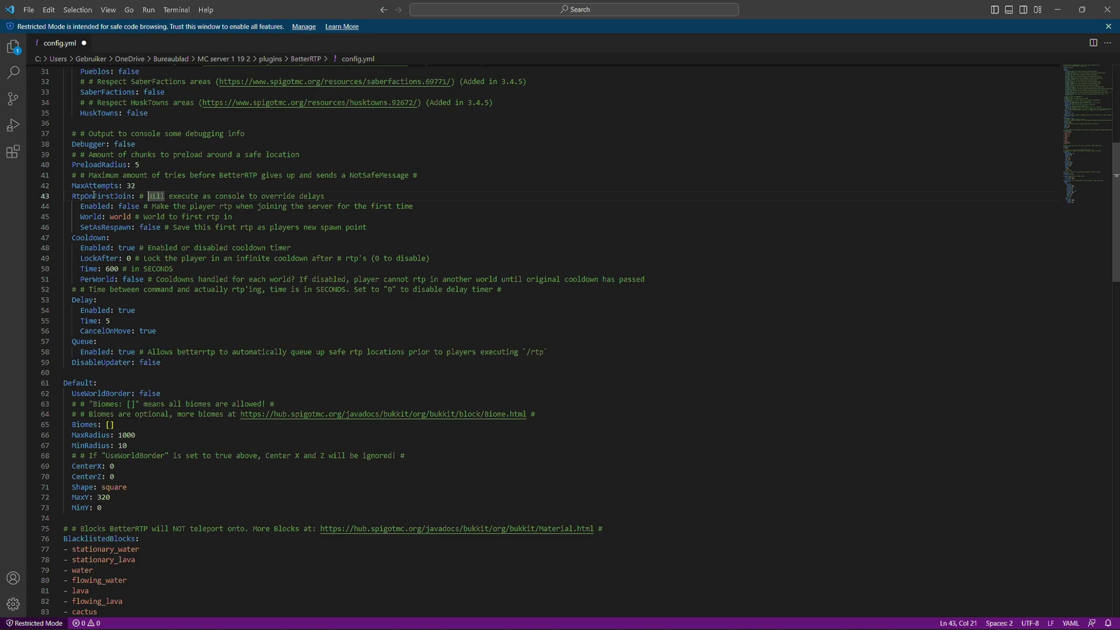
double_click(122, 206)
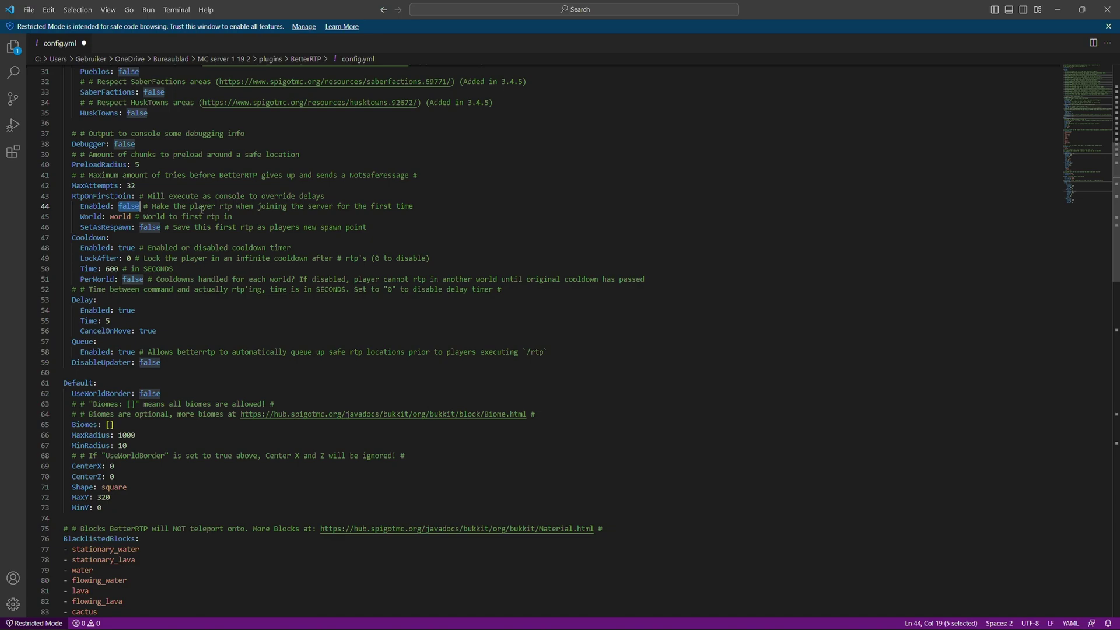
scroll(201, 210, "down", 1)
left_click(177, 192)
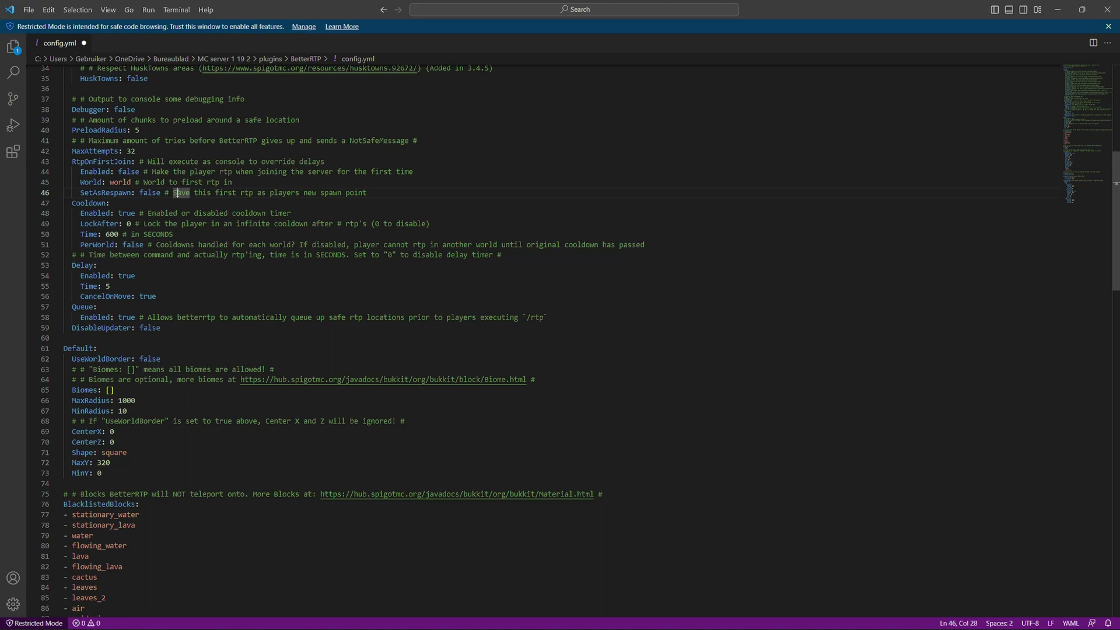
double_click(141, 193)
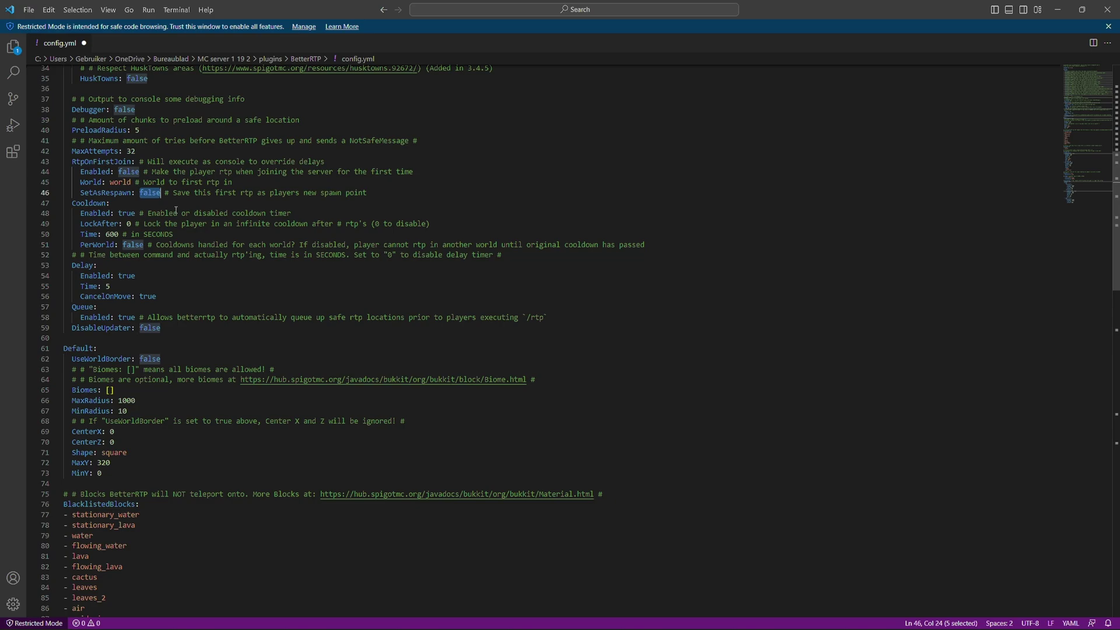
- Change the cooldown LockAfter value in config.yml from 0 to 3
scroll(177, 198, "down", 1)
mouse_move(119, 199)
left_mouse_down()
mouse_move(101, 200)
mouse_move(127, 180)
mouse_move(106, 199)
left_mouse_up()
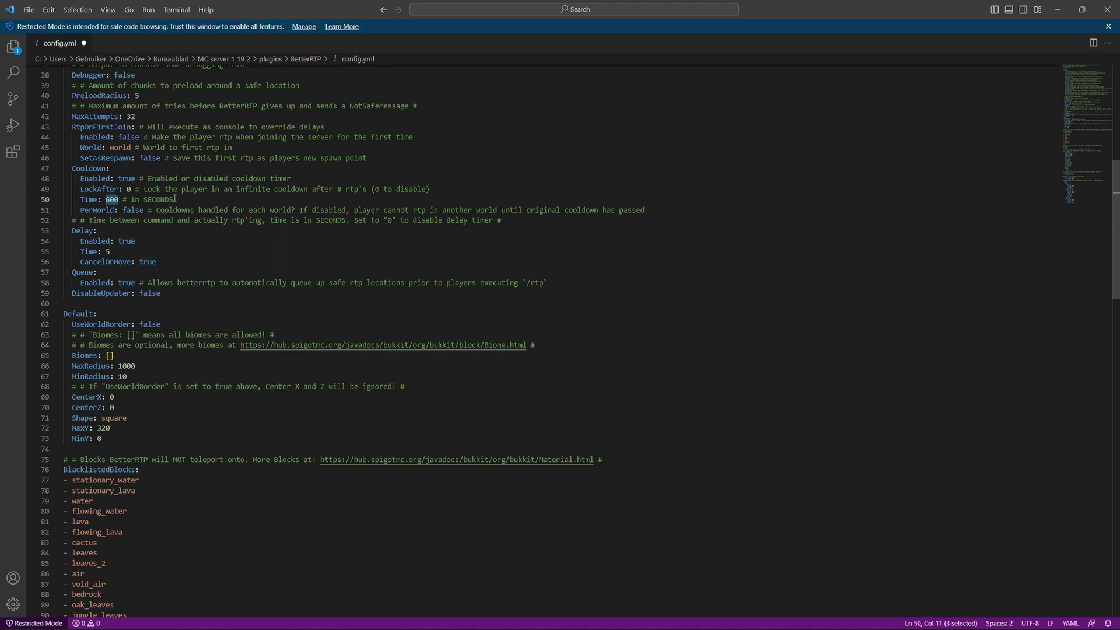
left_click_drag(174, 200, 144, 200)
double_click(128, 189)
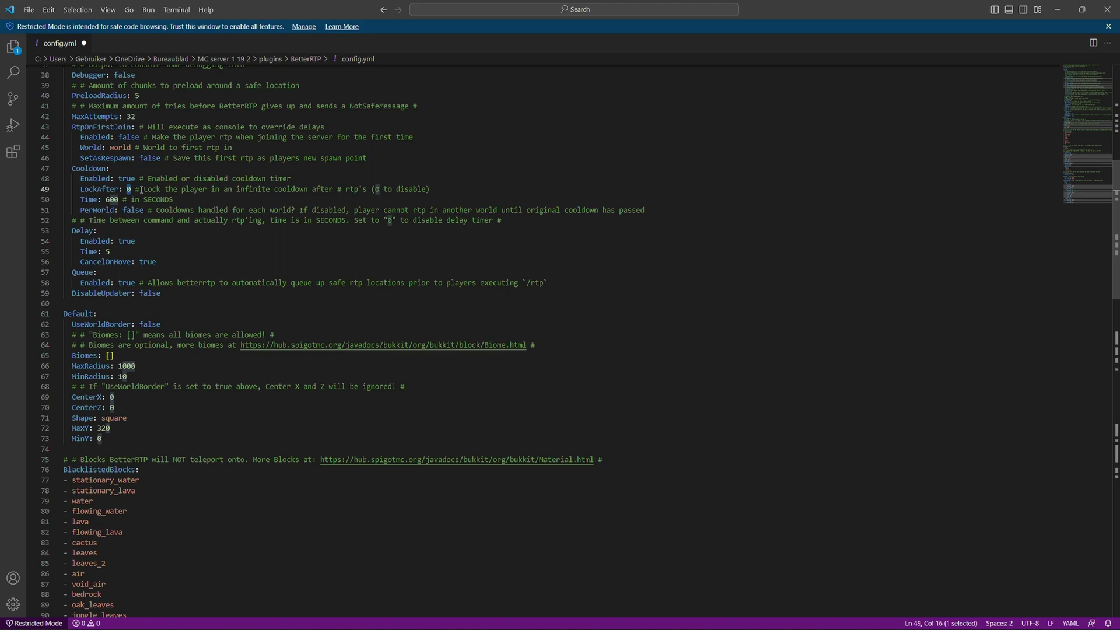
type("3")
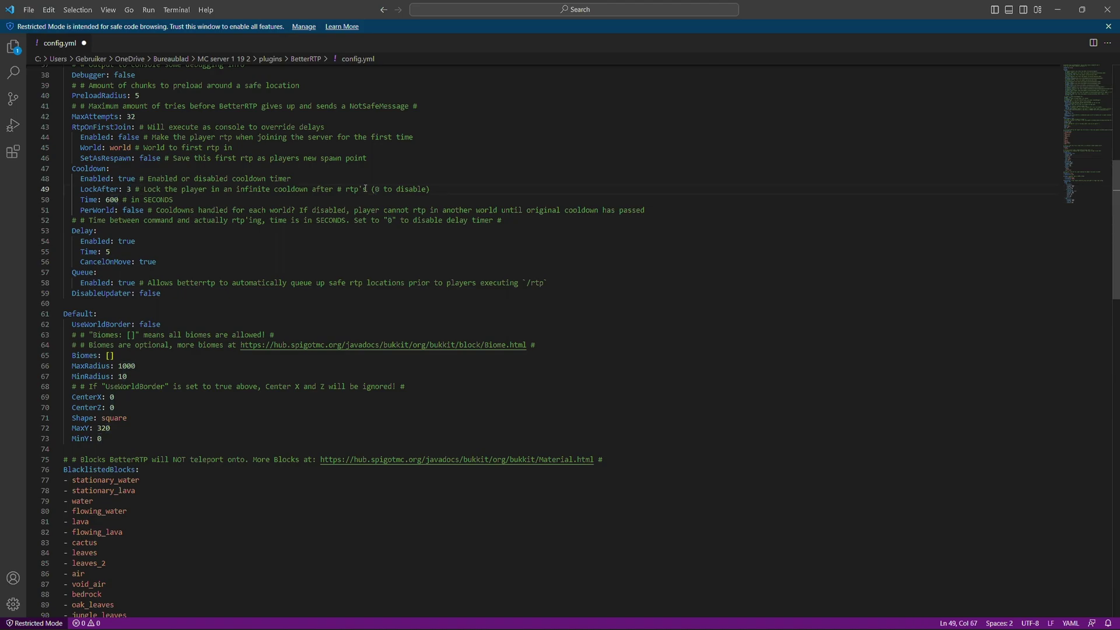
- Select the empty Biomes list and its comment that an empty list allows all biomes
scroll(244, 209, "down", 2)
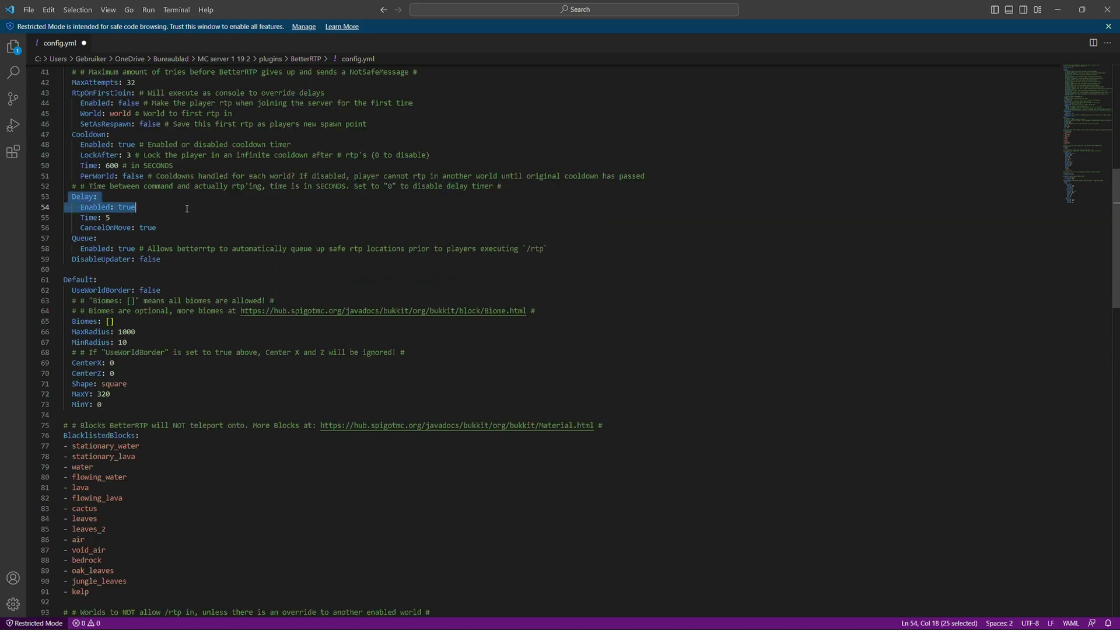
left_click_drag(69, 286, 144, 288)
left_click(144, 288)
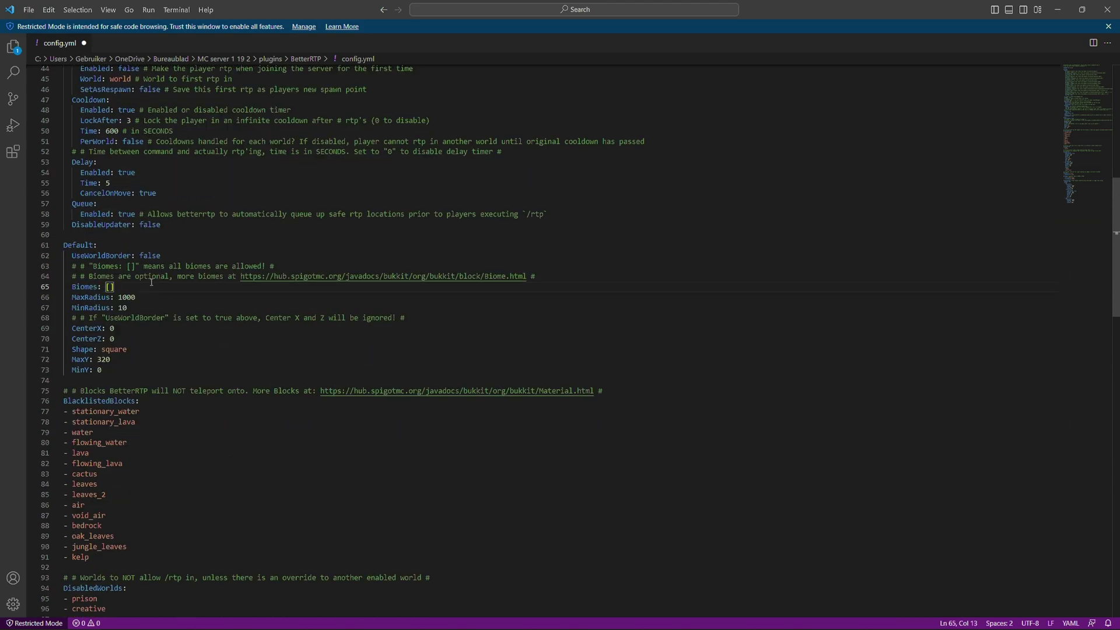
left_click_drag(101, 267, 270, 267)
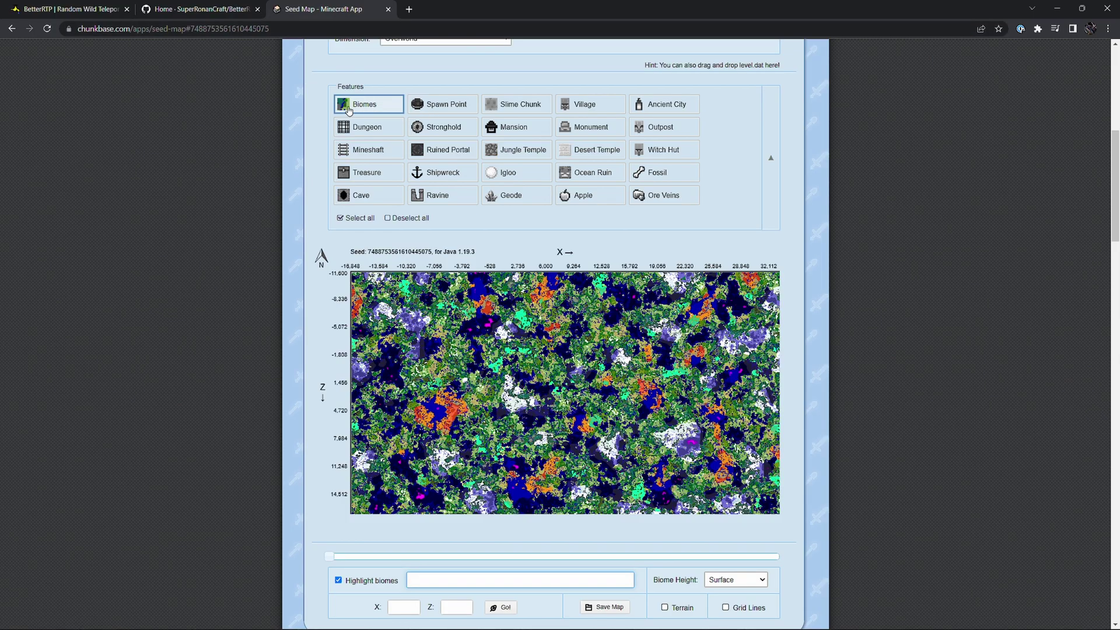
- Highlight the Badlands and Forest biomes on the Chunkbase seed map
scroll(260, 382, "down", 2)
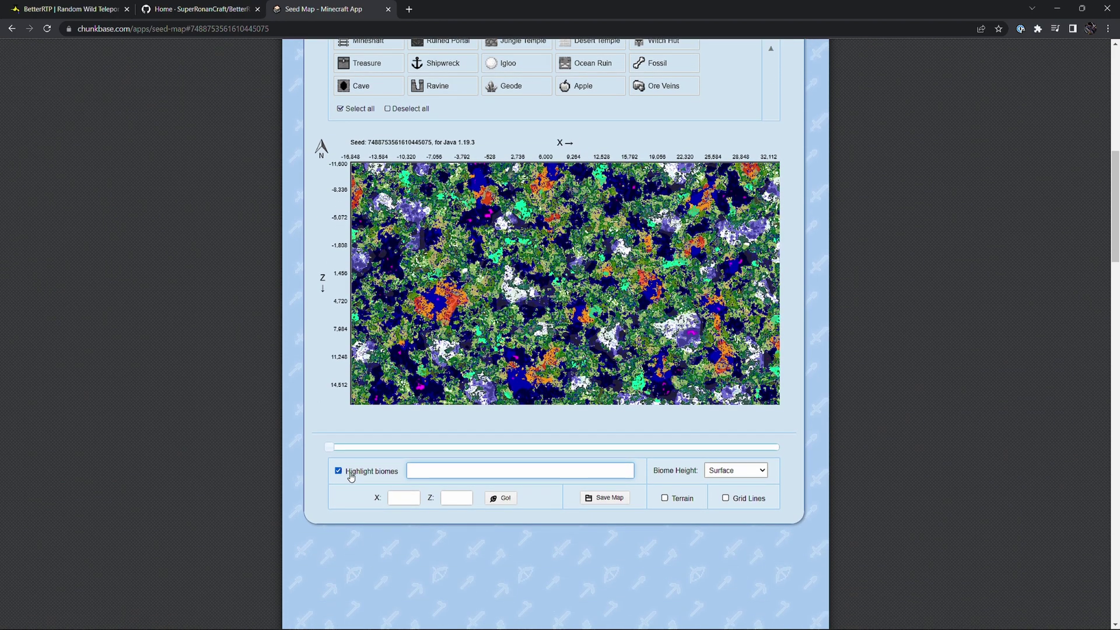
left_click(443, 471)
scroll(466, 518, "down", 4)
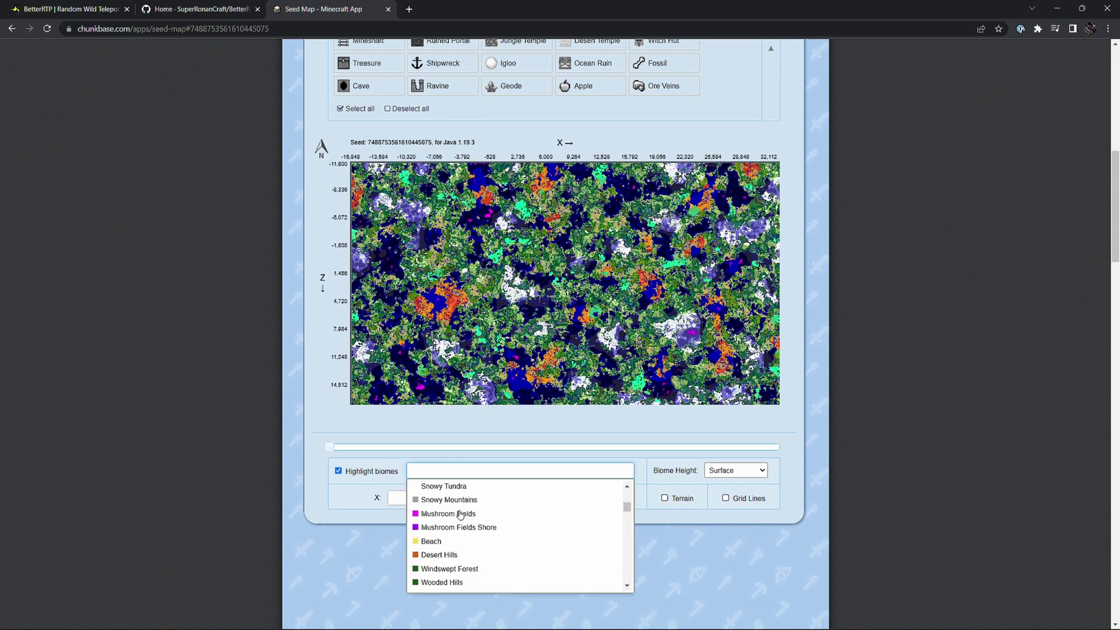
scroll(502, 543, "down", 5)
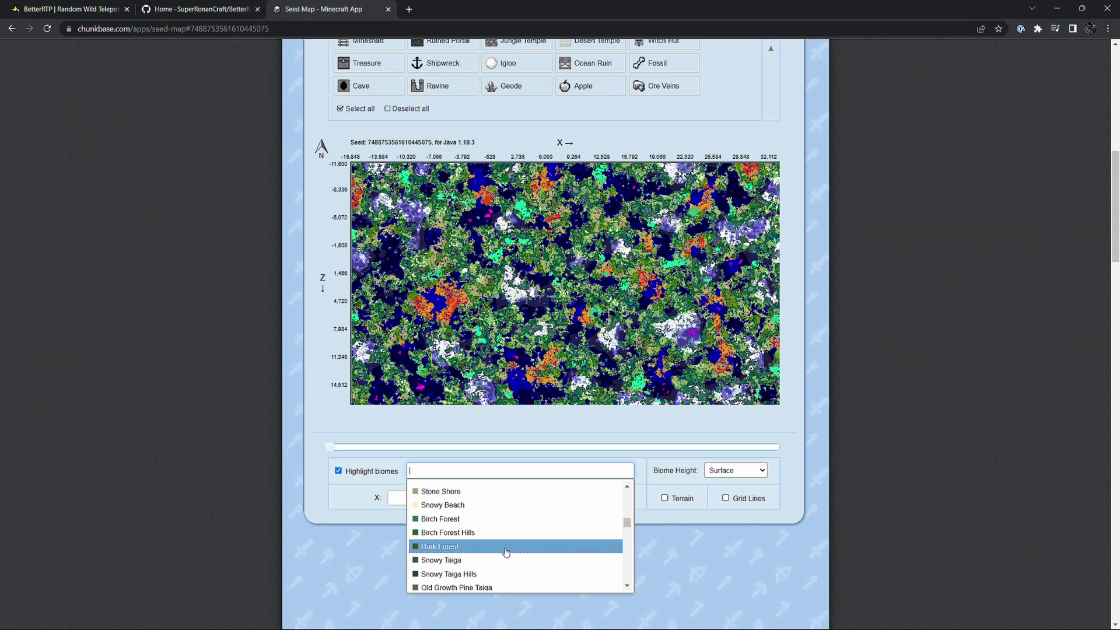
left_click(495, 561)
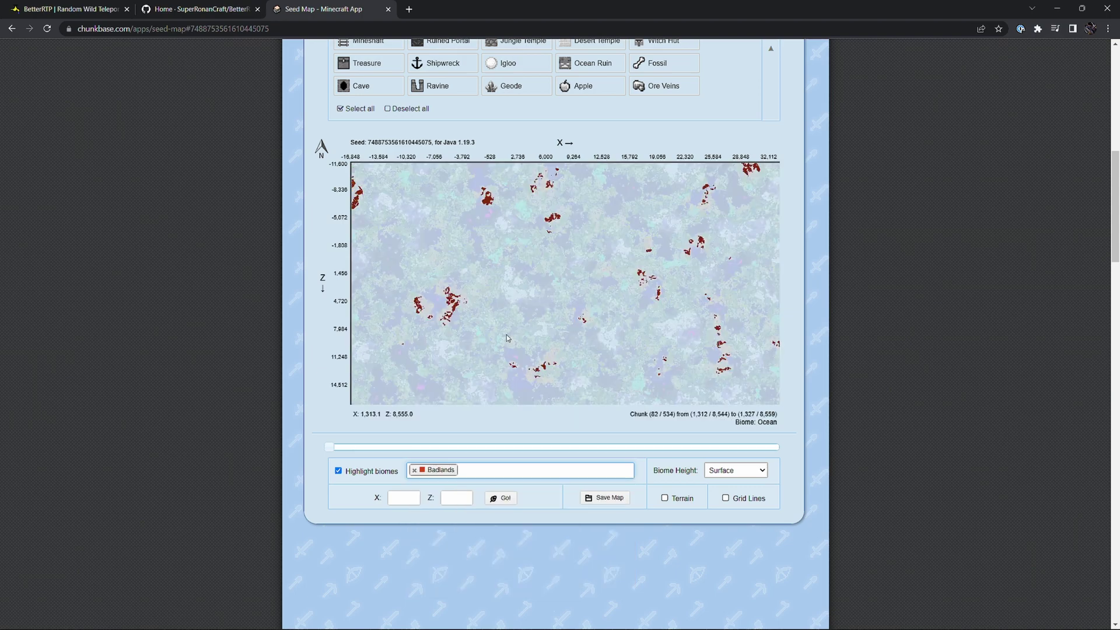
left_click(463, 471)
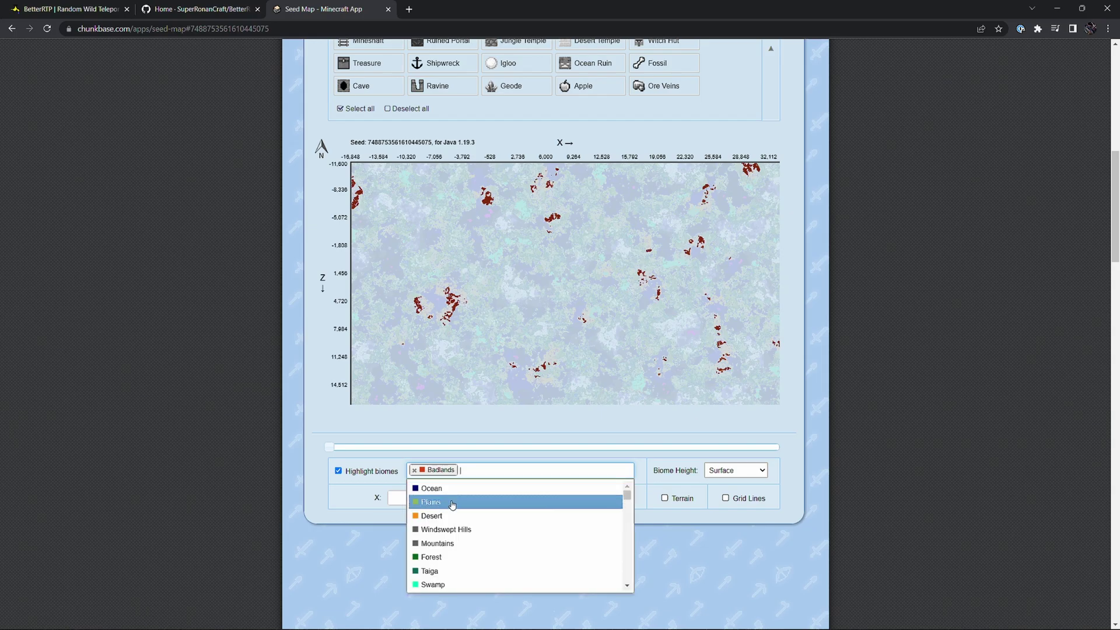
left_click(455, 557)
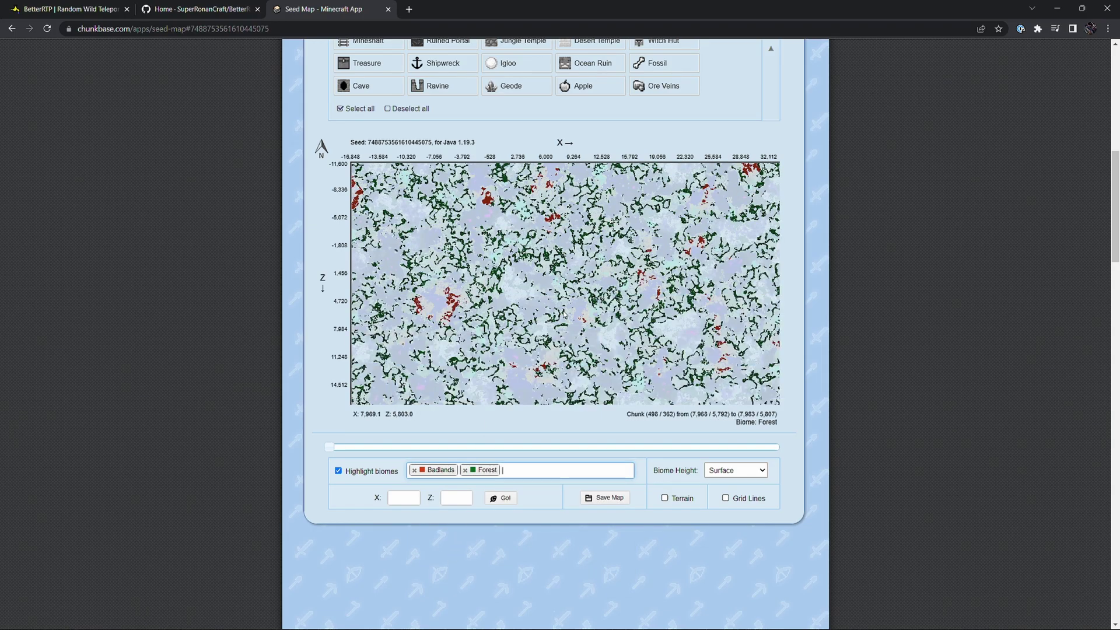
scroll(550, 324, "down", 3)
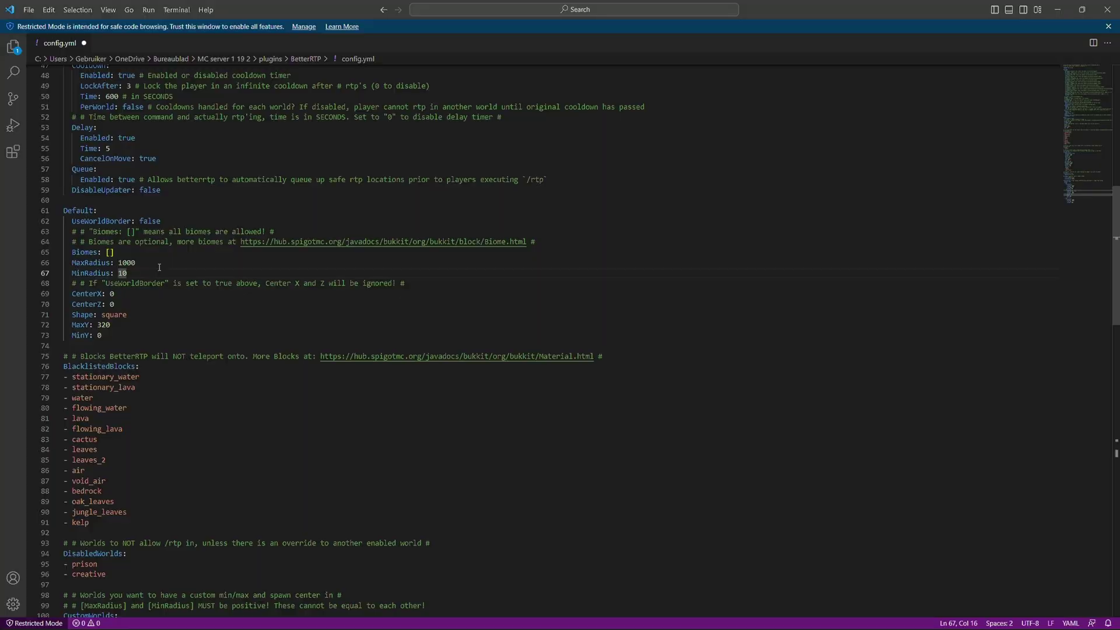
- Append a 0 to the Default MaxRadius and MinRadius, making them 10000 and 100
key("Up")
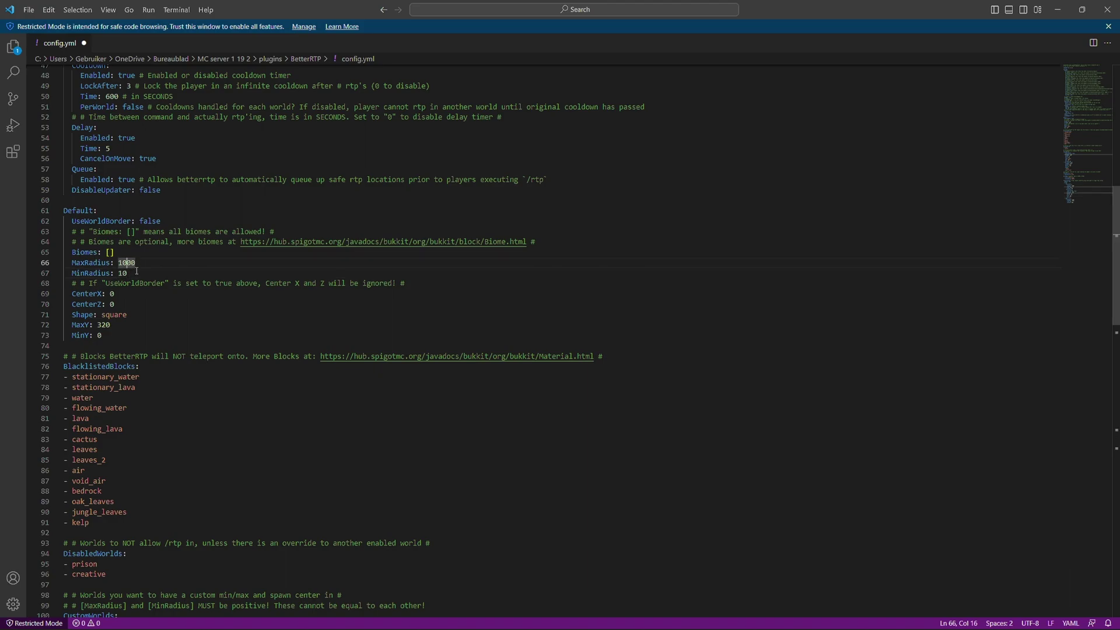
key("Down")
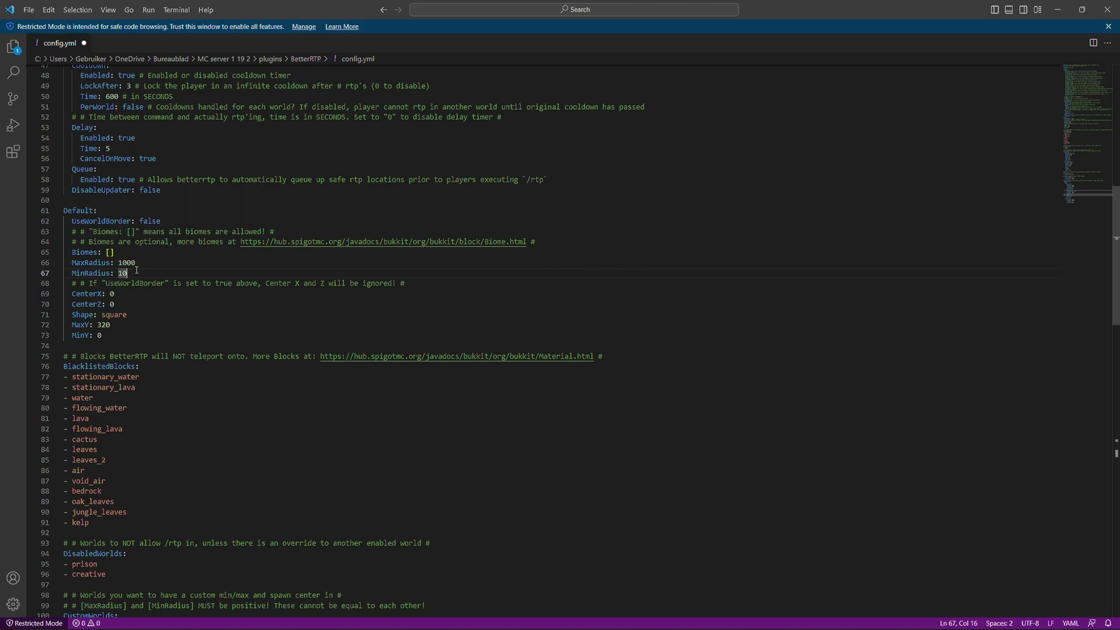
key("Up")
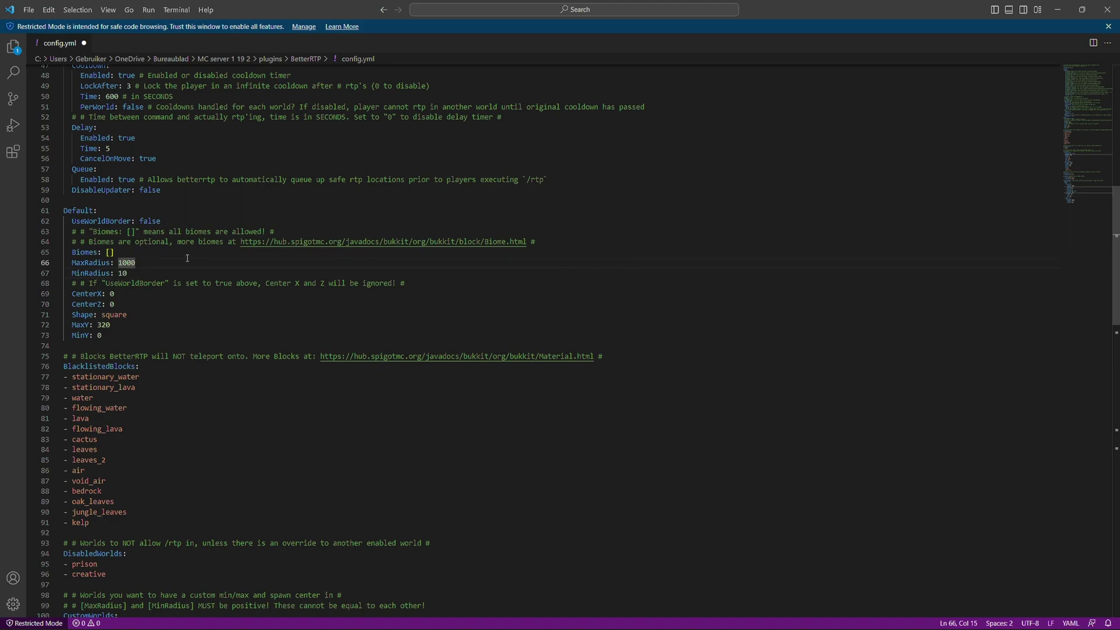
type("0")
key("Down")
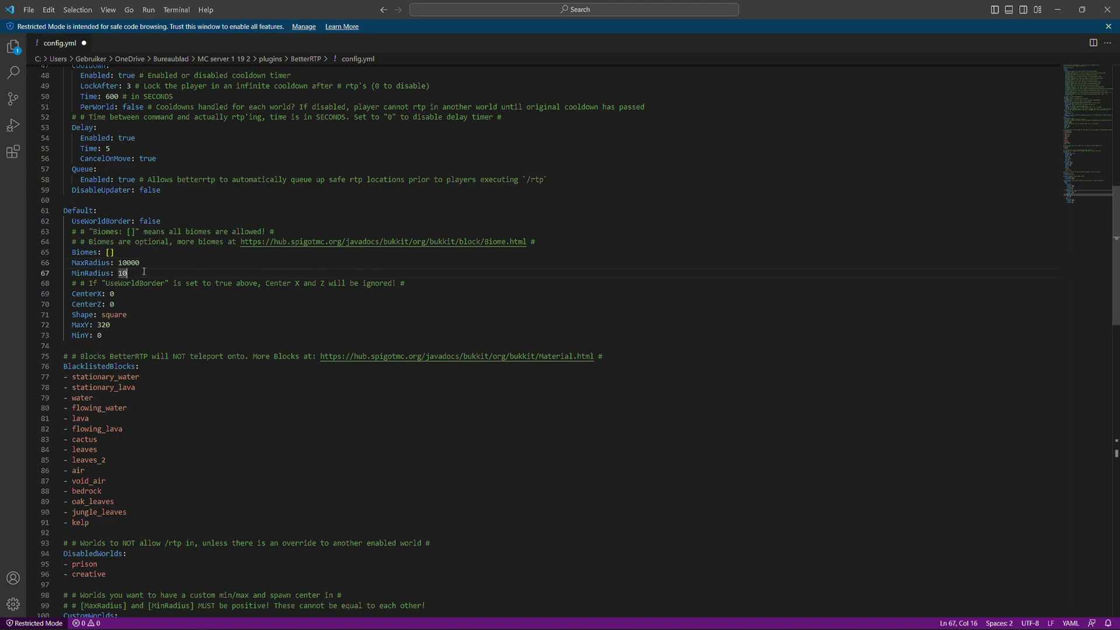
type("0")
left_click(159, 311)
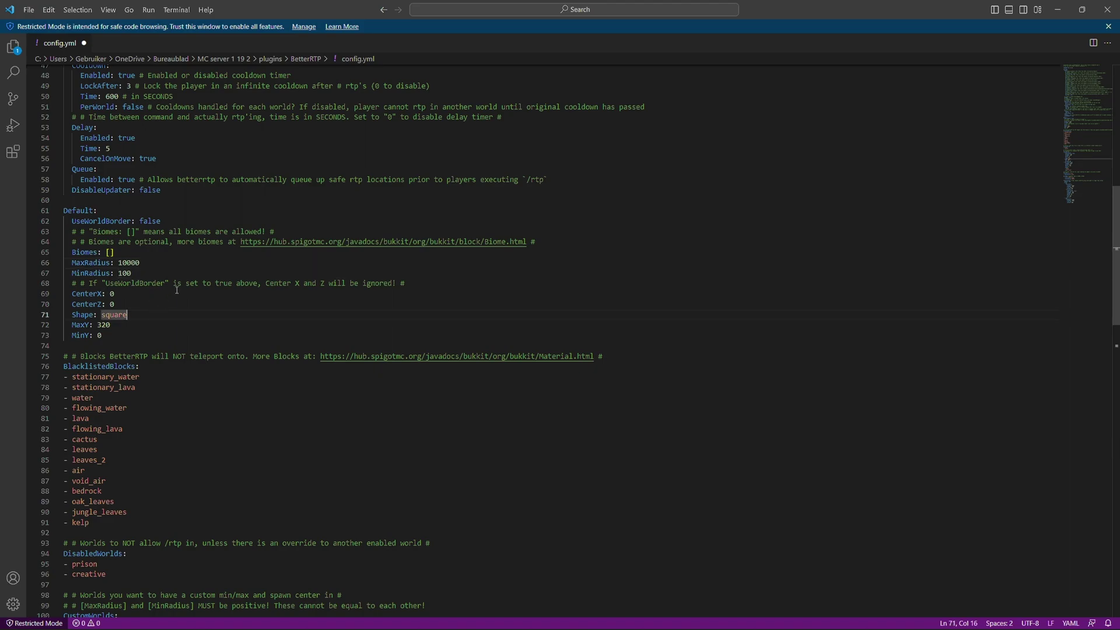
left_click(146, 377)
scroll(146, 377, "down", 2)
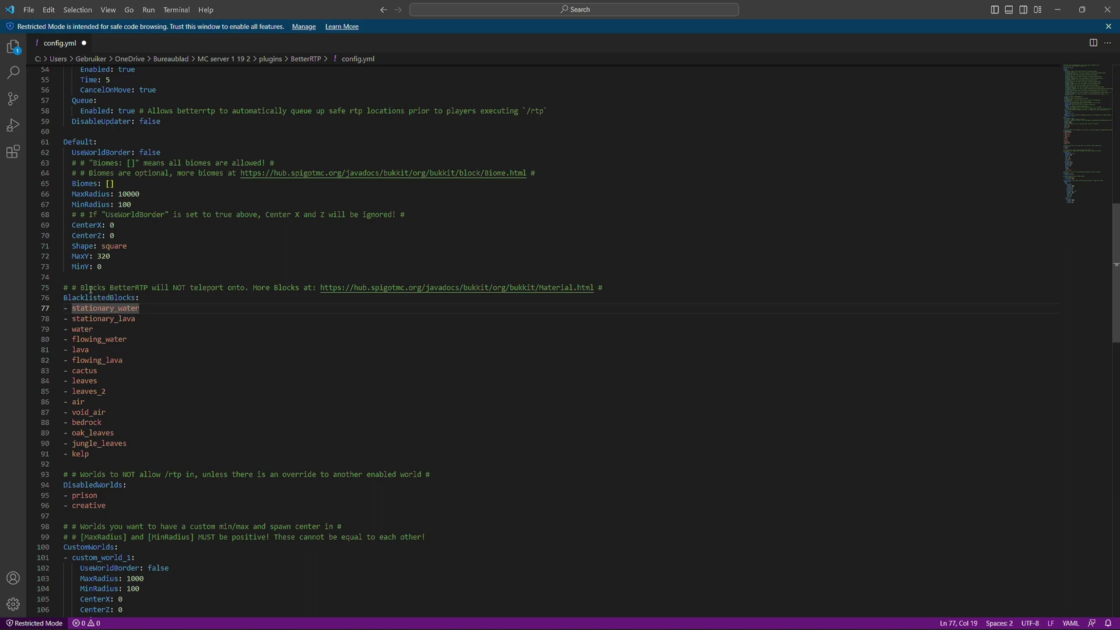
left_click_drag(187, 350, 187, 355)
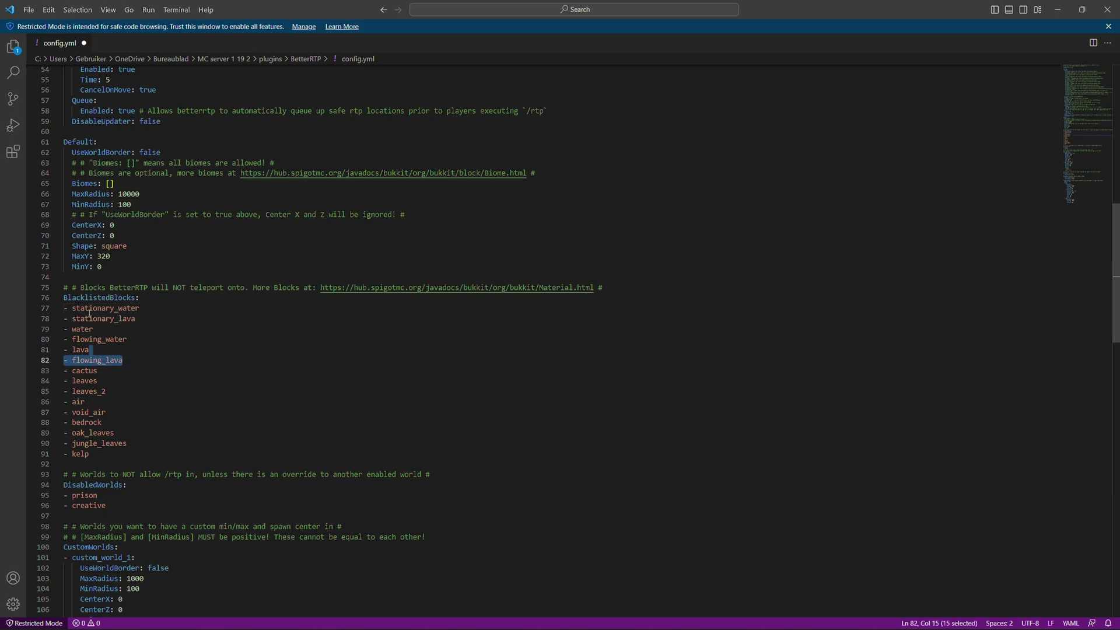
left_click(72, 309)
scroll(134, 395, "down", 1)
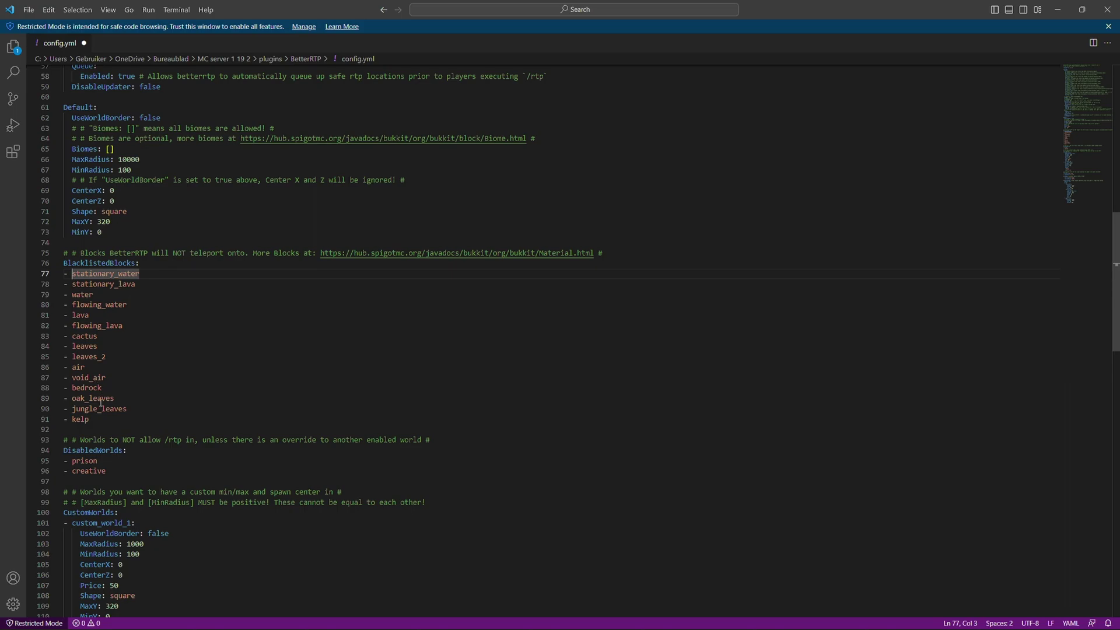
left_click(118, 356)
left_click(100, 419)
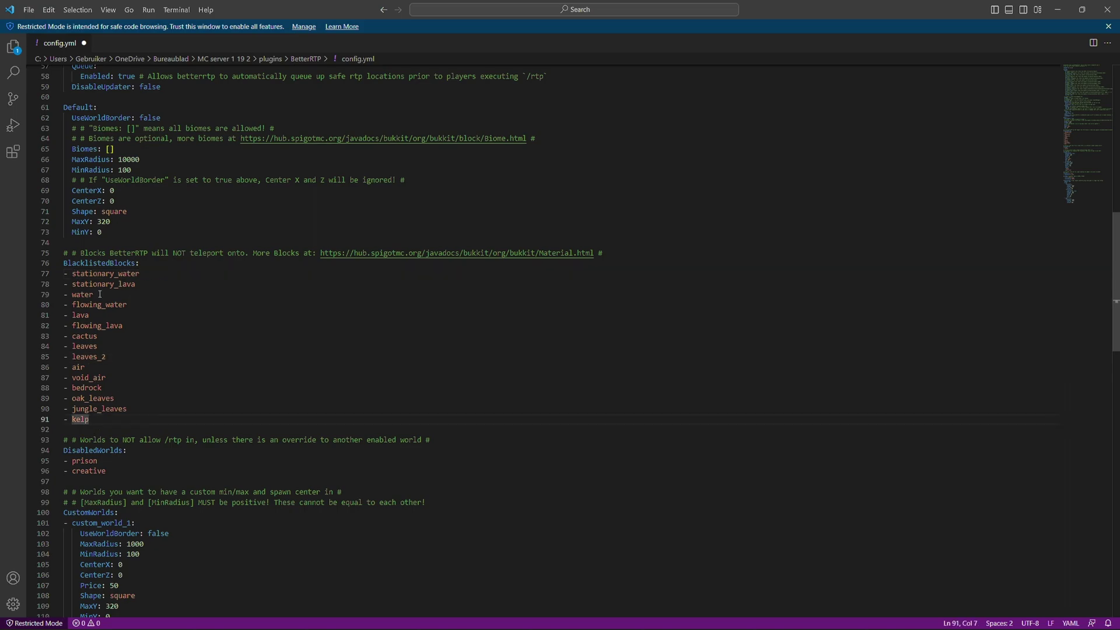
scroll(142, 335, "down", 3)
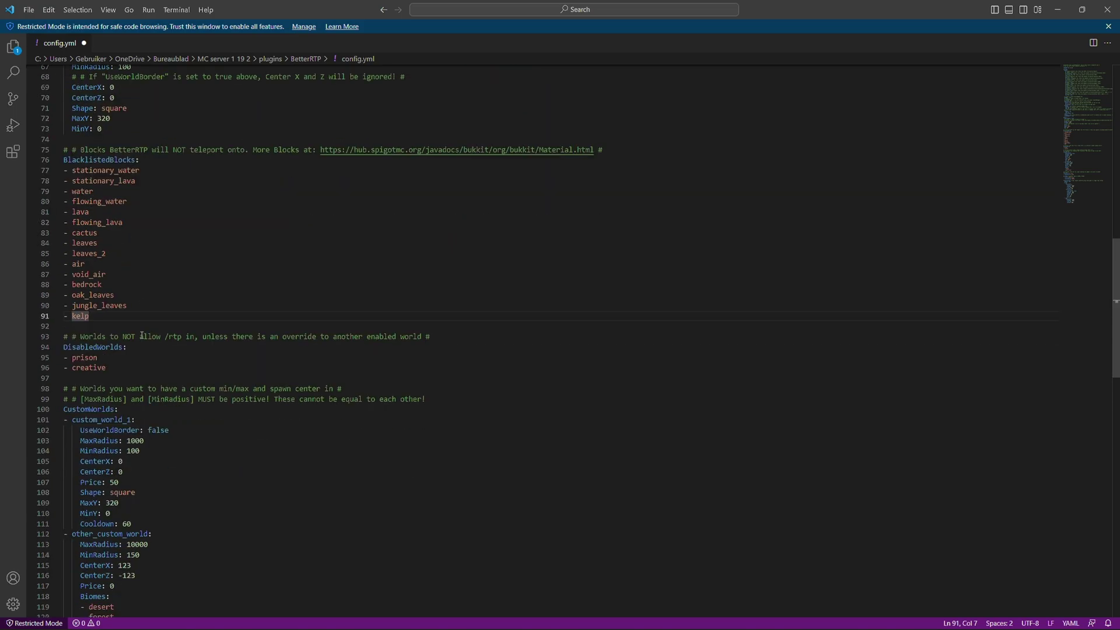
scroll(142, 336, "down", 2)
left_click_drag(77, 267, 283, 268)
left_click(159, 303)
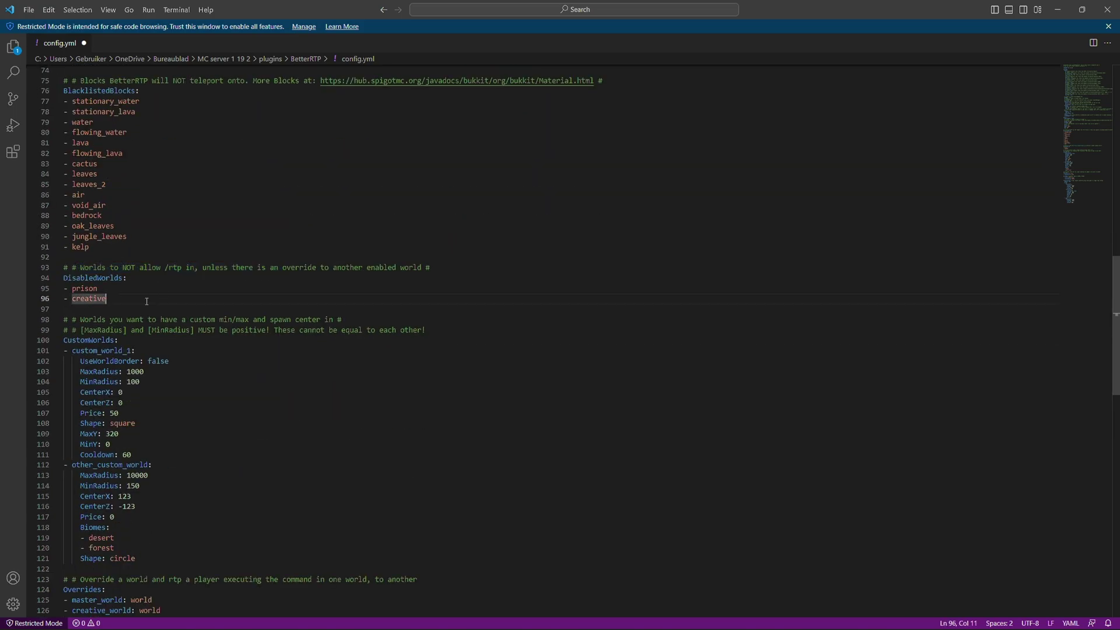
left_click(73, 278)
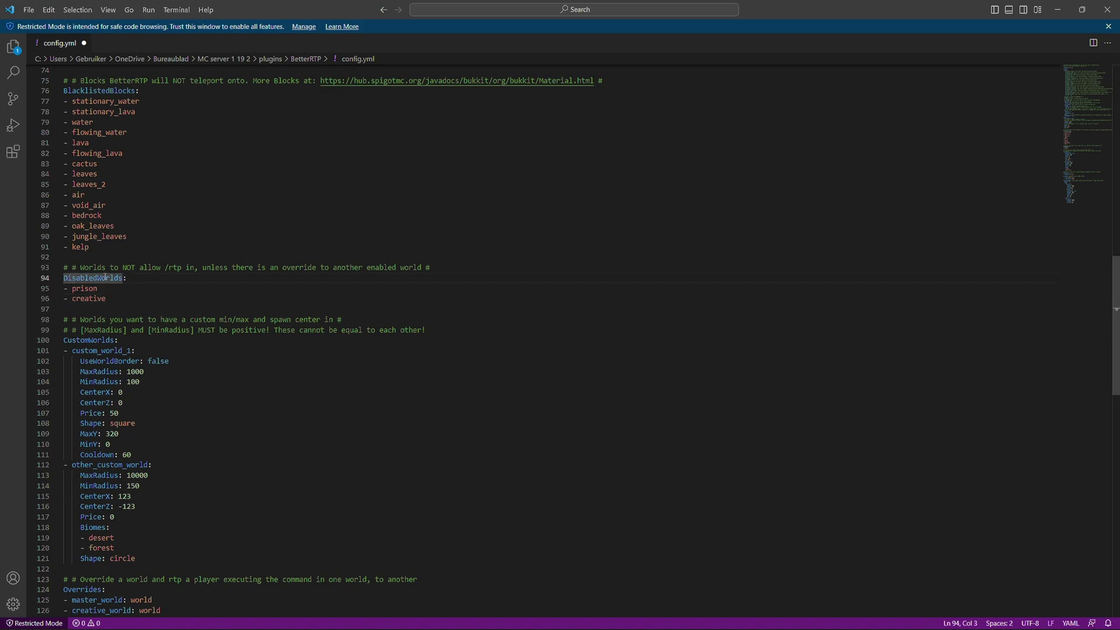
scroll(205, 304, "down", 7)
left_click(204, 300)
scroll(71, 274, "down", 7)
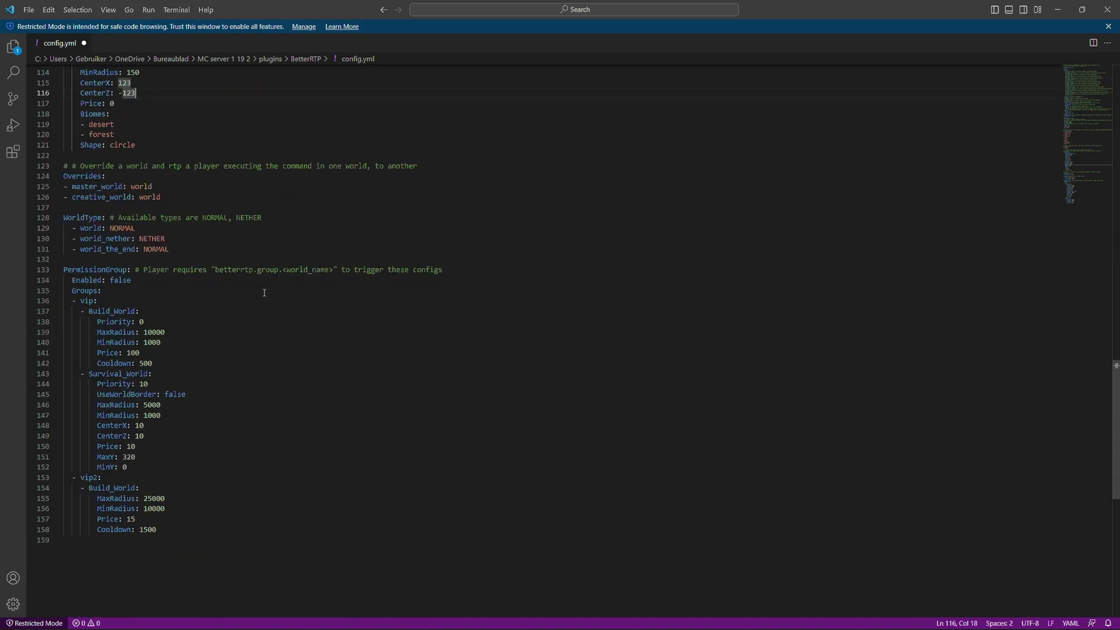
- Review PermissionGroup in config.yml: Enabled false, its Groups list, and vip's Build_World MaxRadius 10000
left_click(119, 282)
left_click(196, 293)
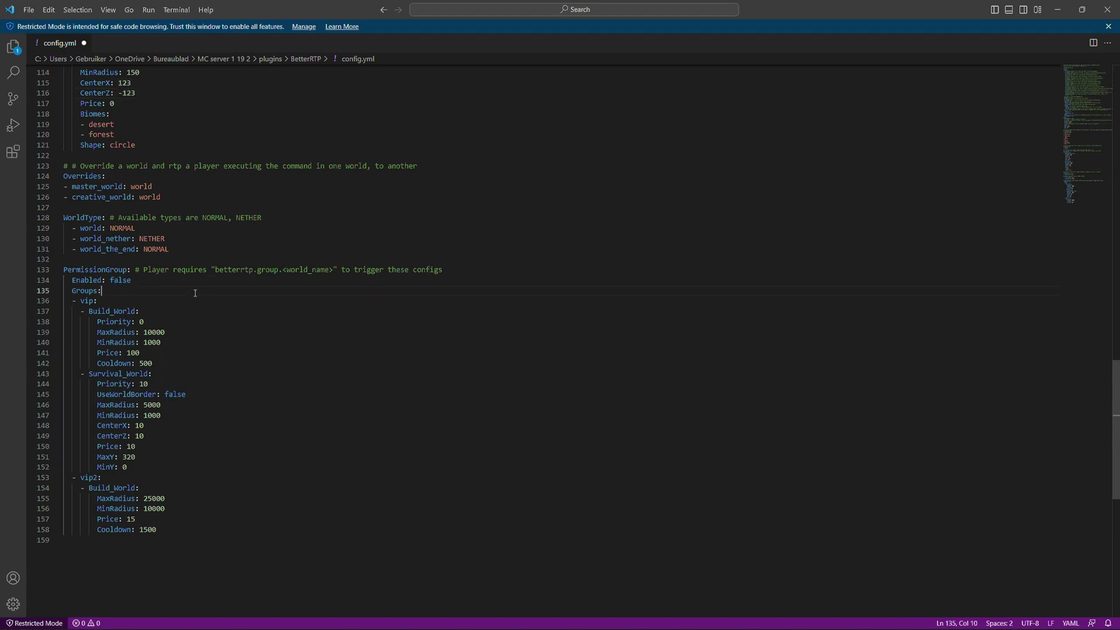
left_click(133, 280)
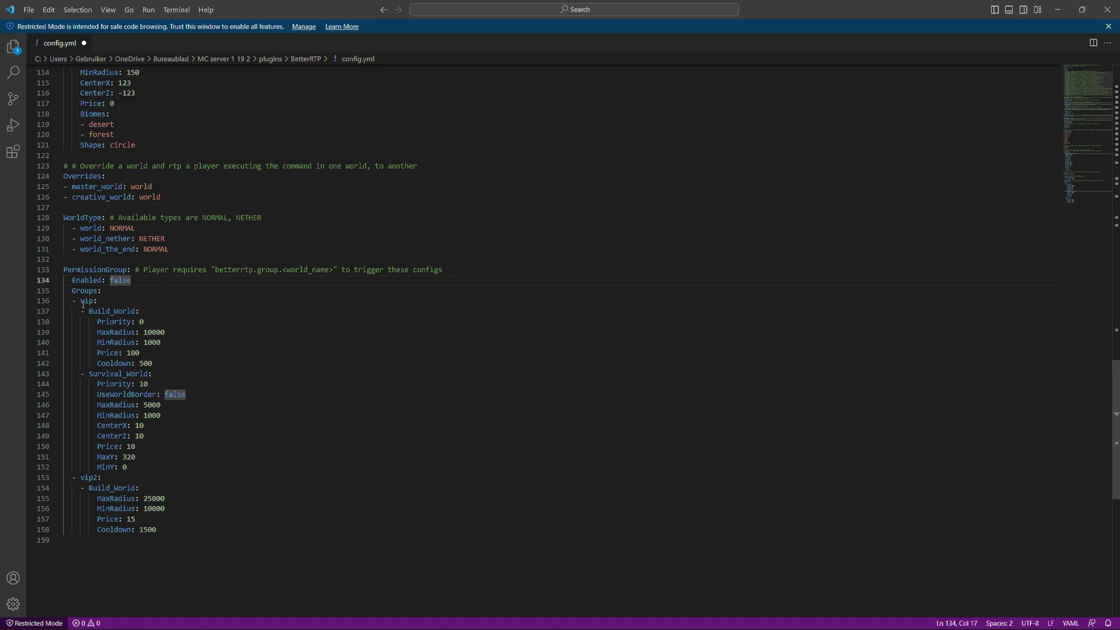
left_click_drag(84, 301, 94, 302)
left_click(202, 310)
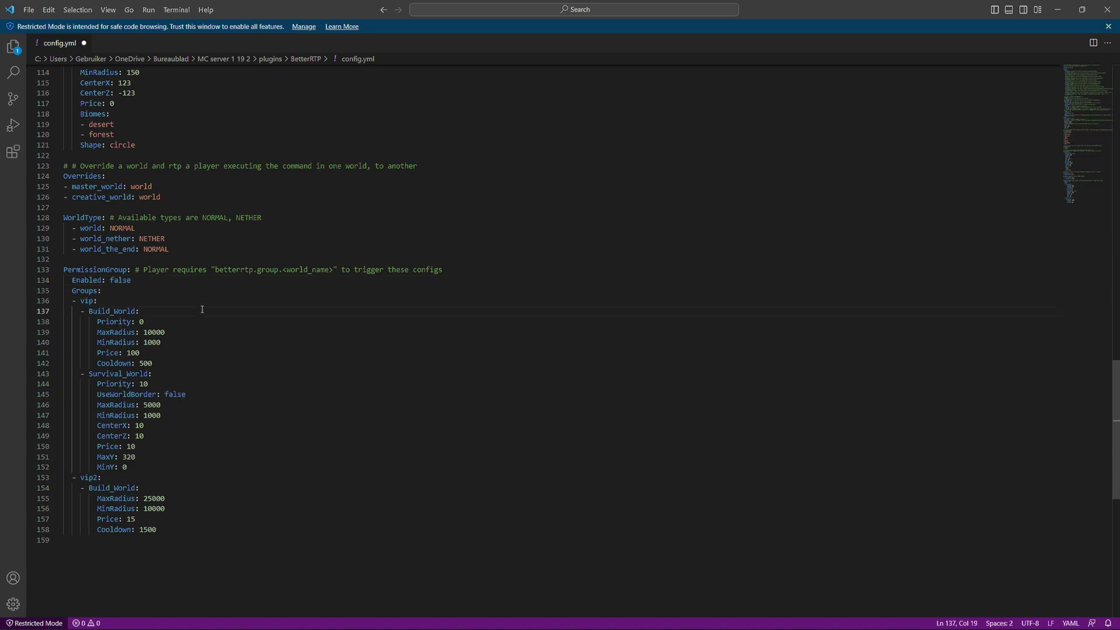
left_click(219, 332)
scroll(253, 375, "up", 4)
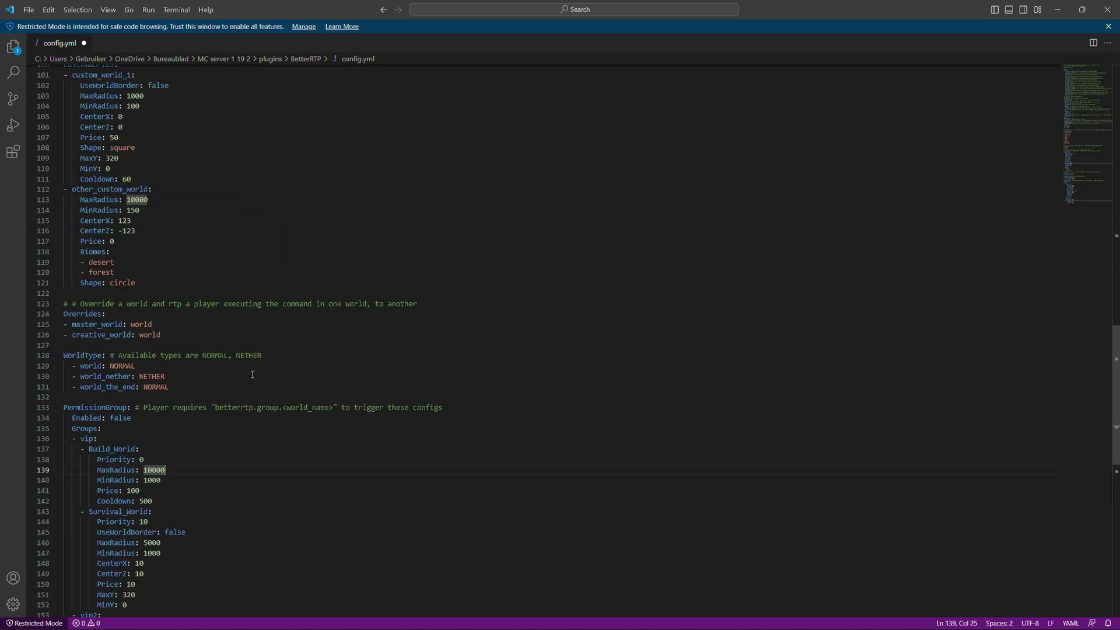
scroll(253, 374, "down", 4)
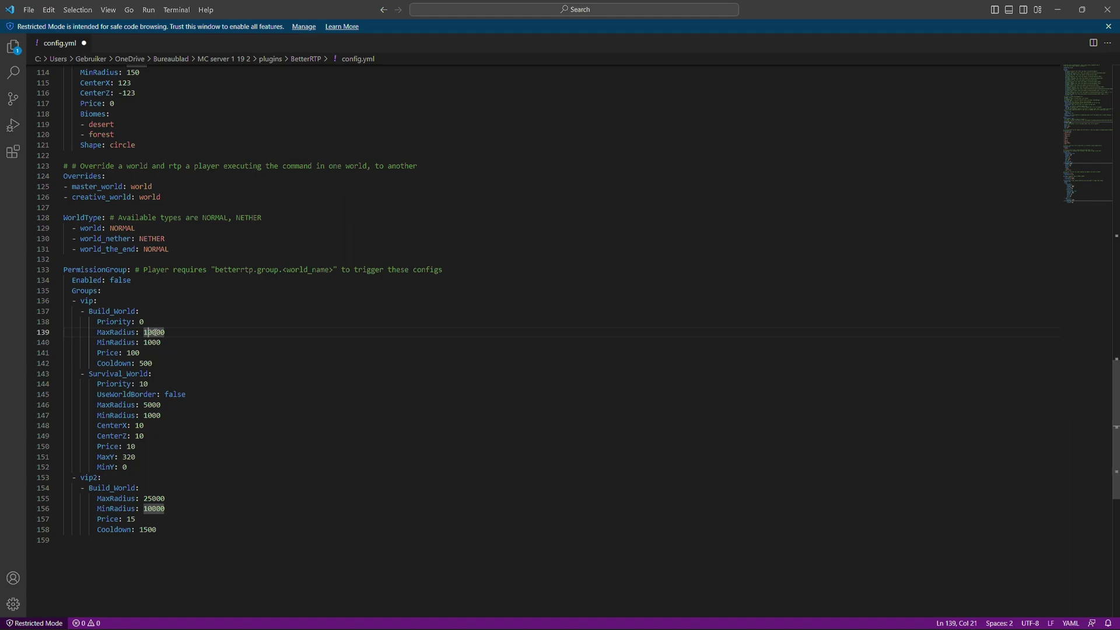
- Highlight the betterrtp.group.<world_name> permission and the default MaxRadius and MinRadius values
left_click_drag(110, 280, 139, 282)
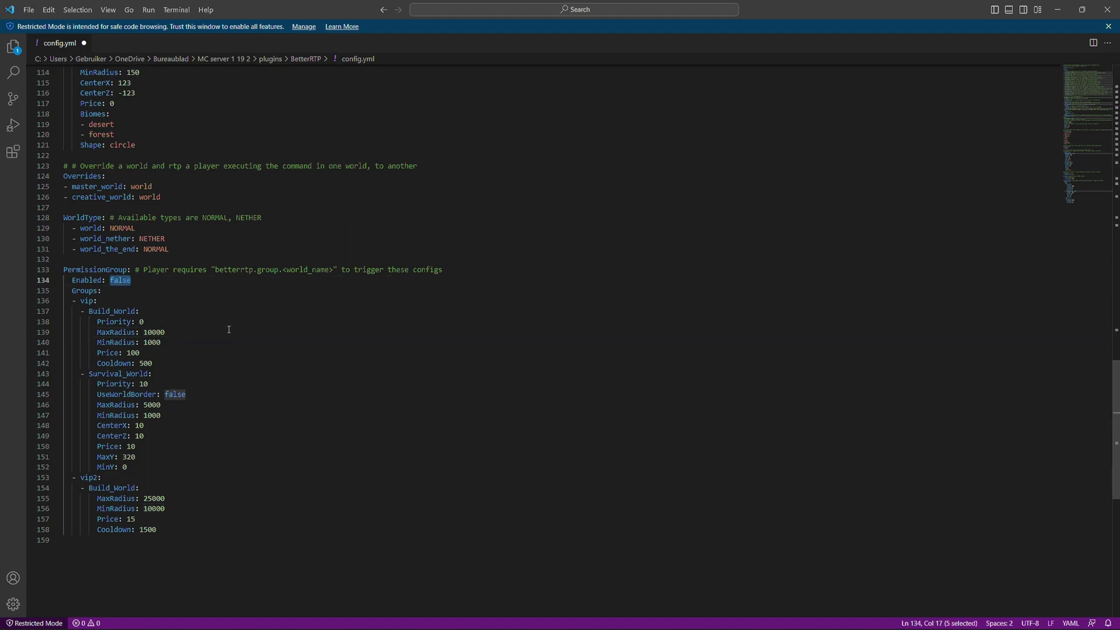
left_click_drag(214, 269, 333, 269)
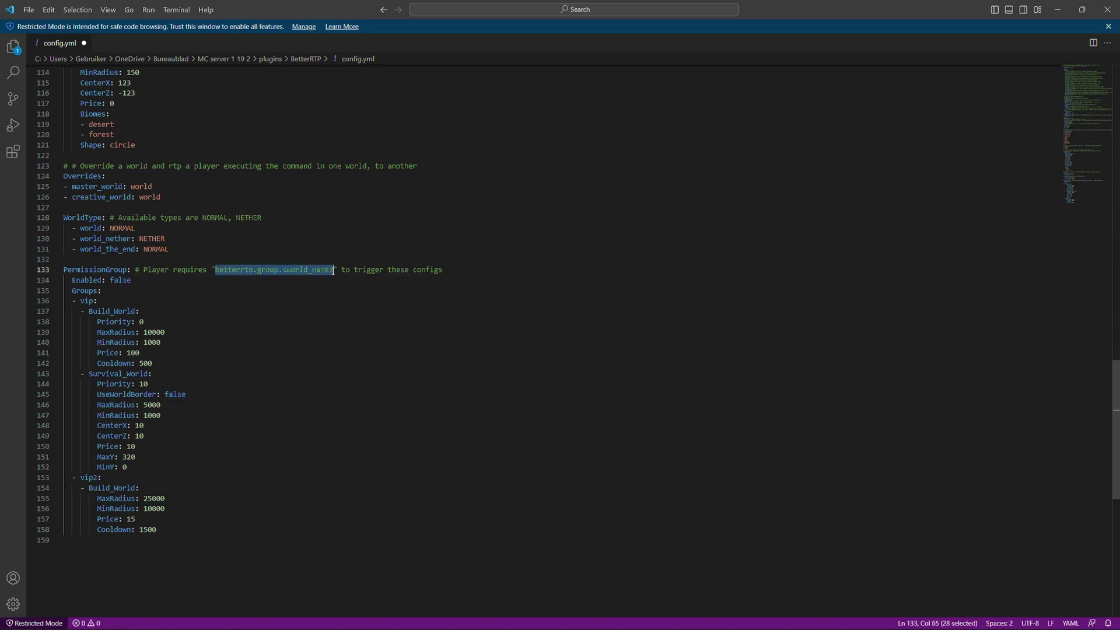
left_click_drag(152, 374, 98, 322)
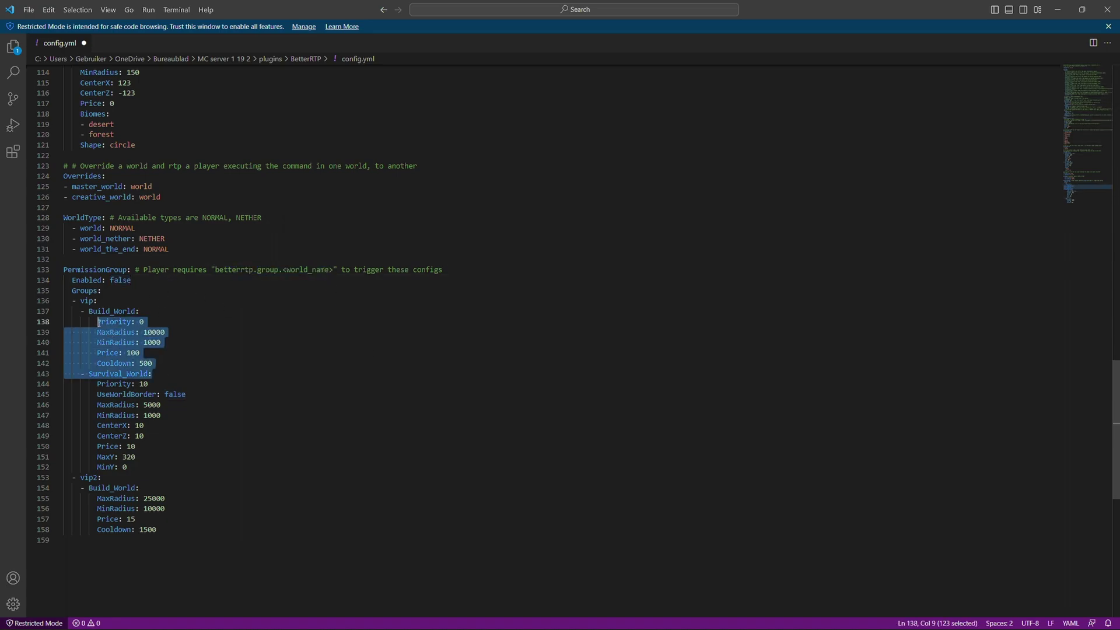
left_click(294, 377)
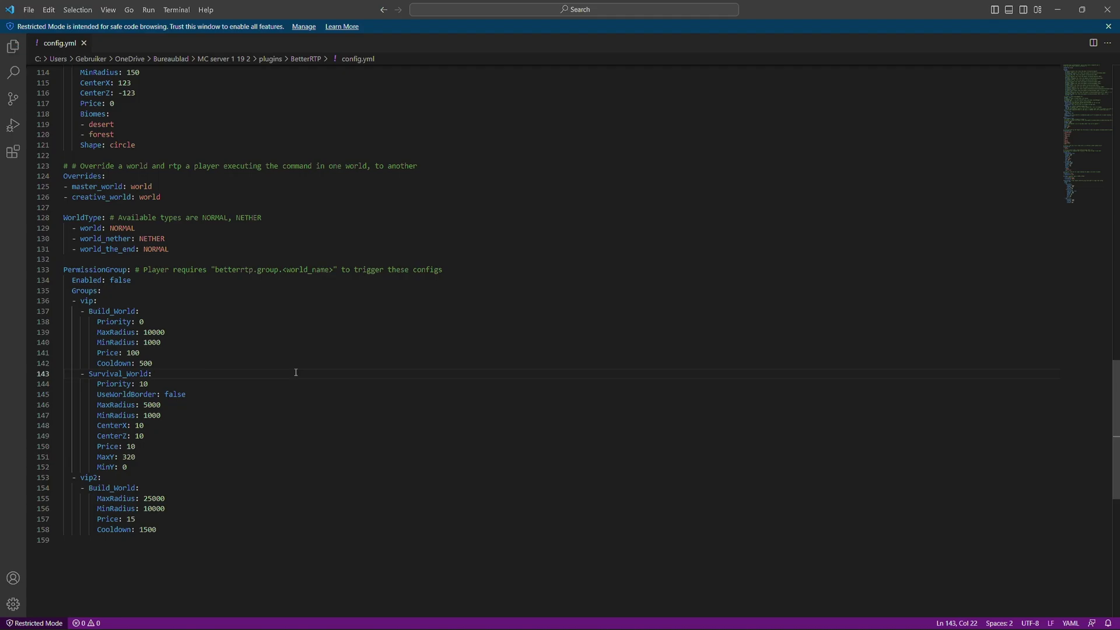
scroll(296, 372, "up", 20)
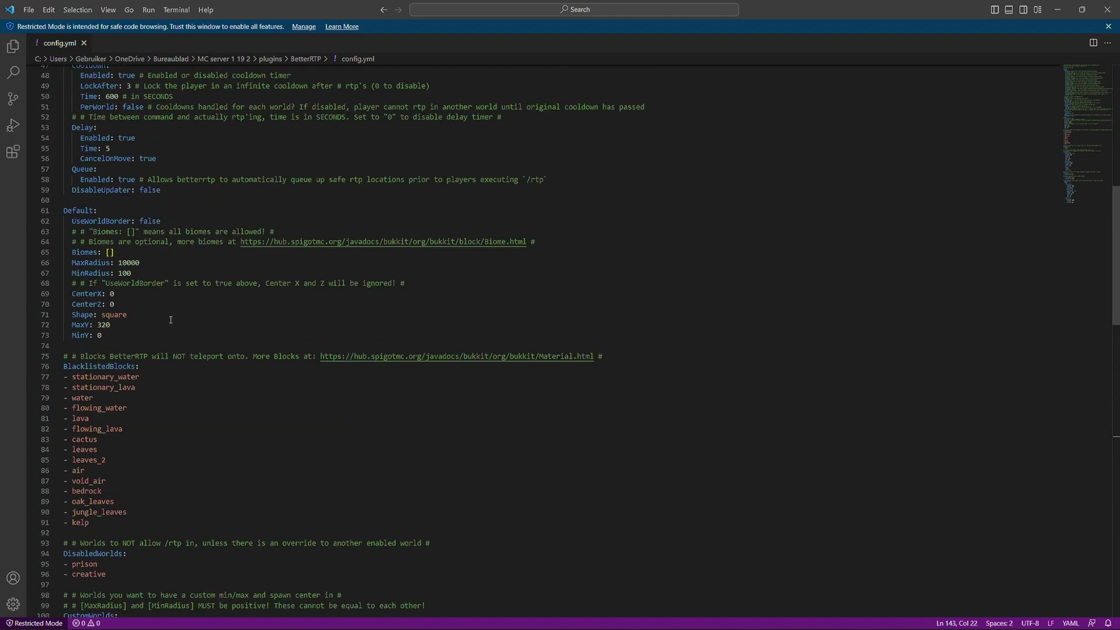
left_click_drag(119, 263, 132, 273)
scroll(261, 466, "up", 2)
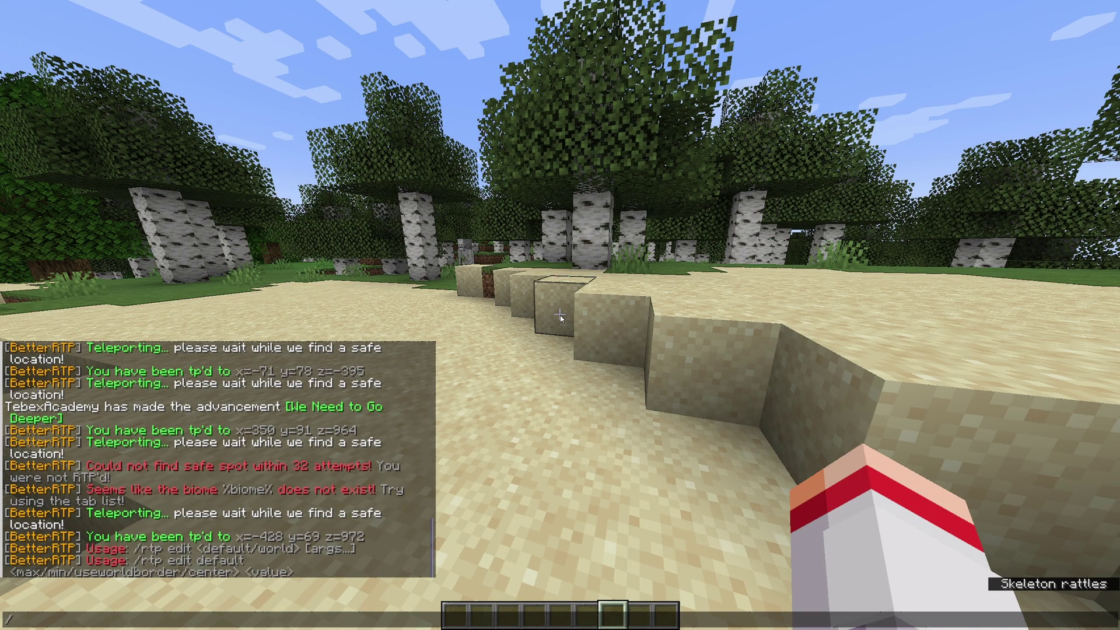
- Send /rtp reload in chat, then walk forward across the sand toward the trench
type("/rtp ")
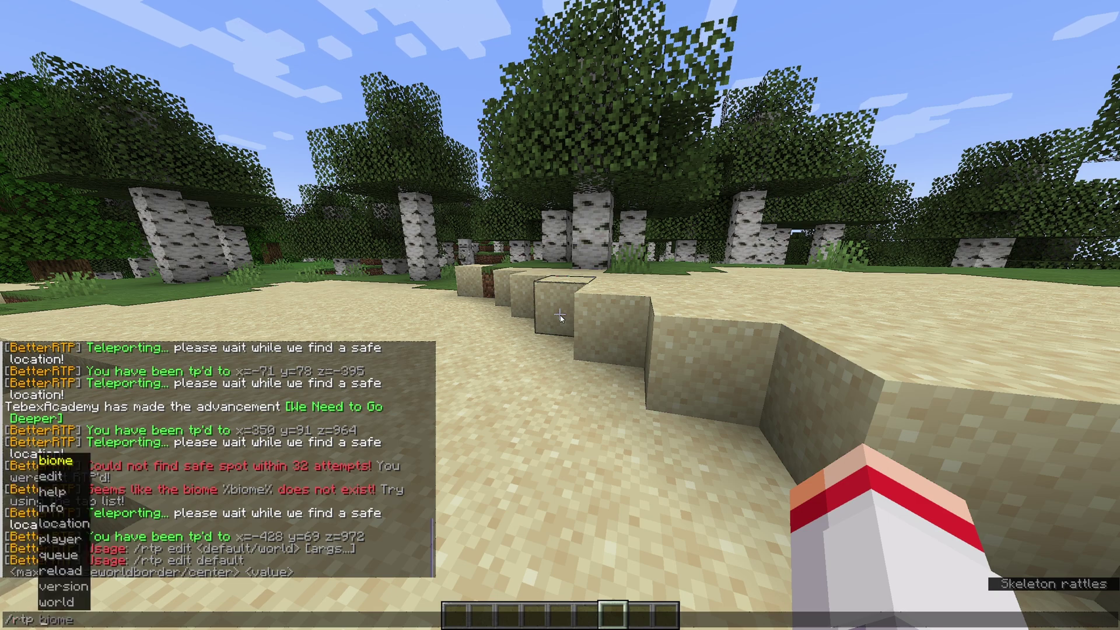
type("reload")
key("Return")
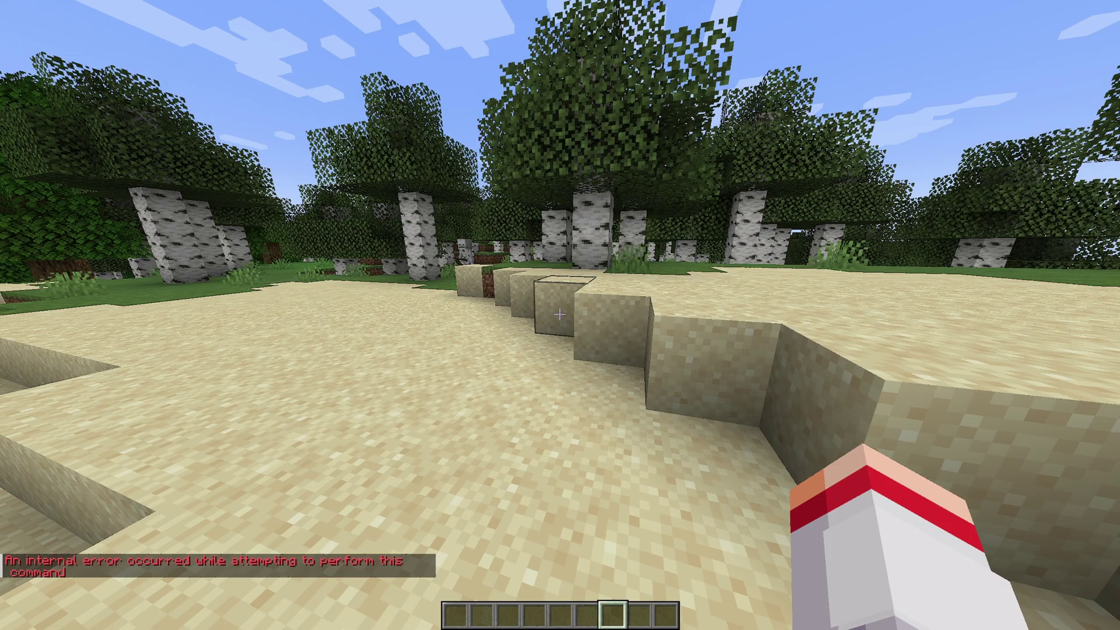
key("w")
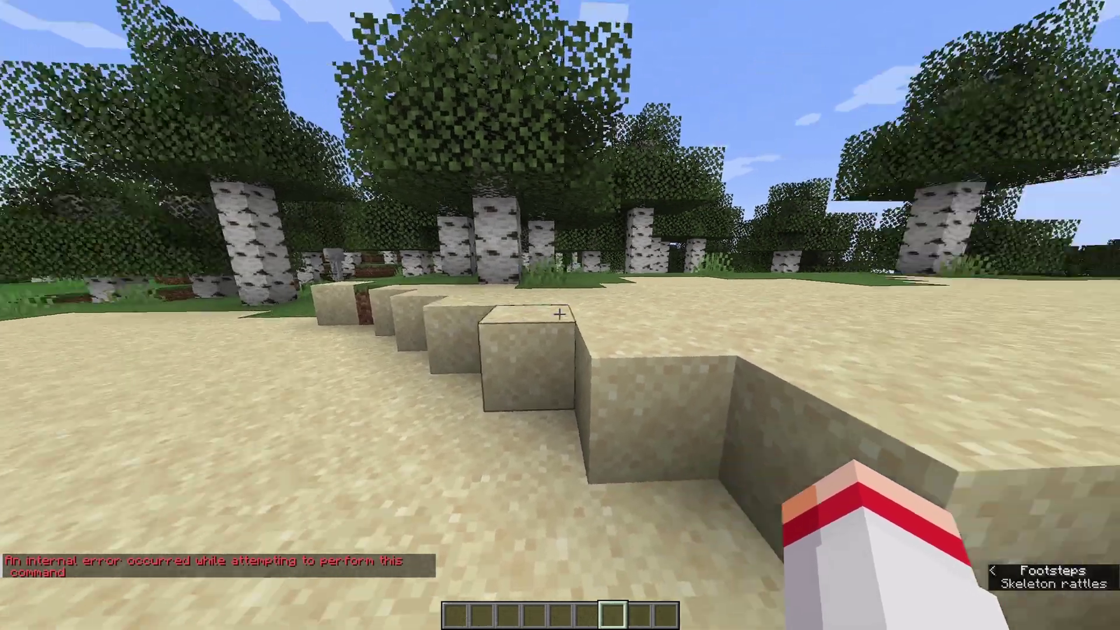
key("w")
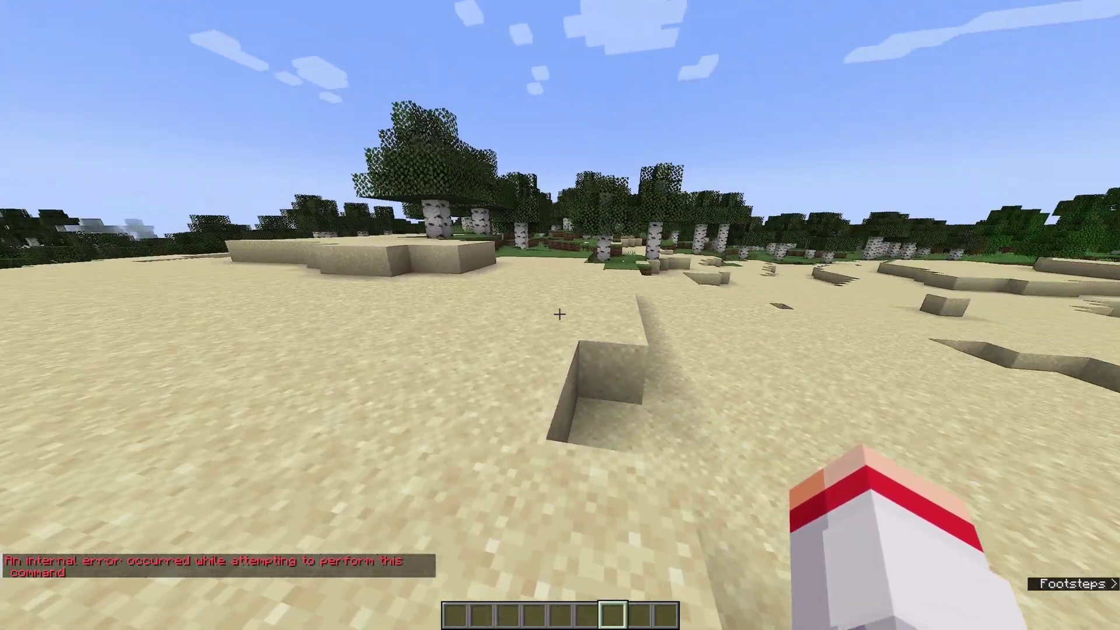
key("w")
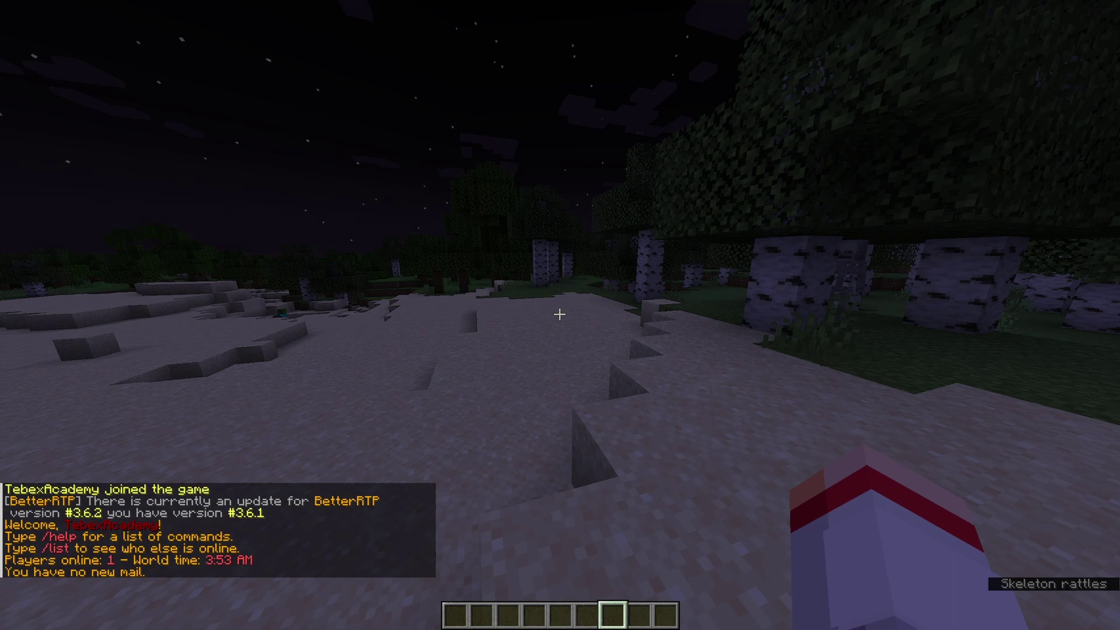
- Send the random teleport command and walk across the moonlit grassland at the new spot
type("/rain")
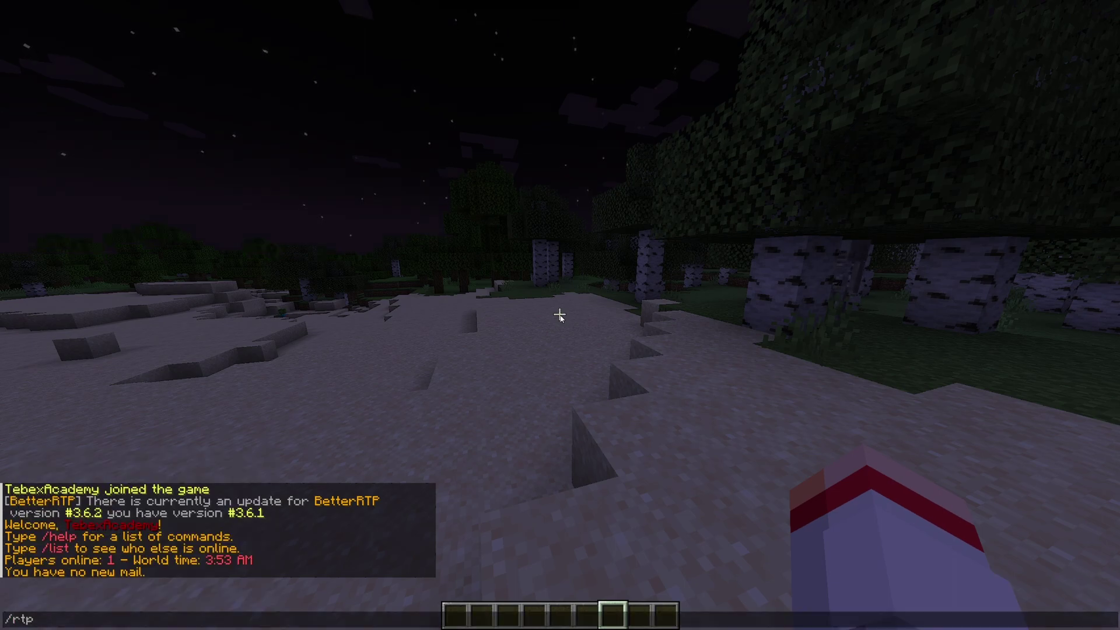
key("Return")
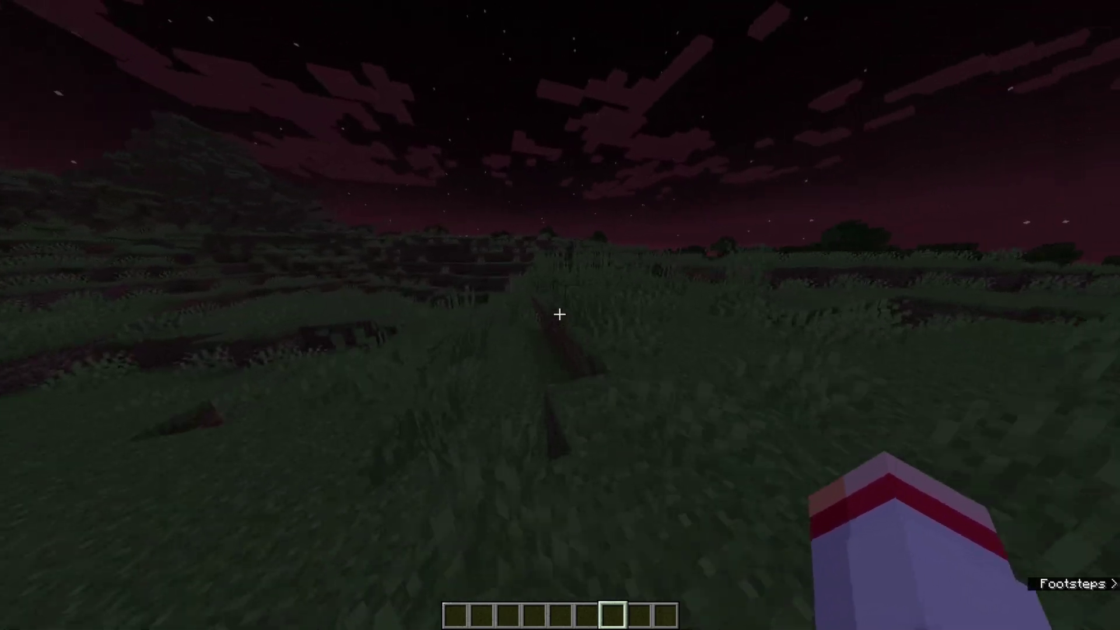
key("w")
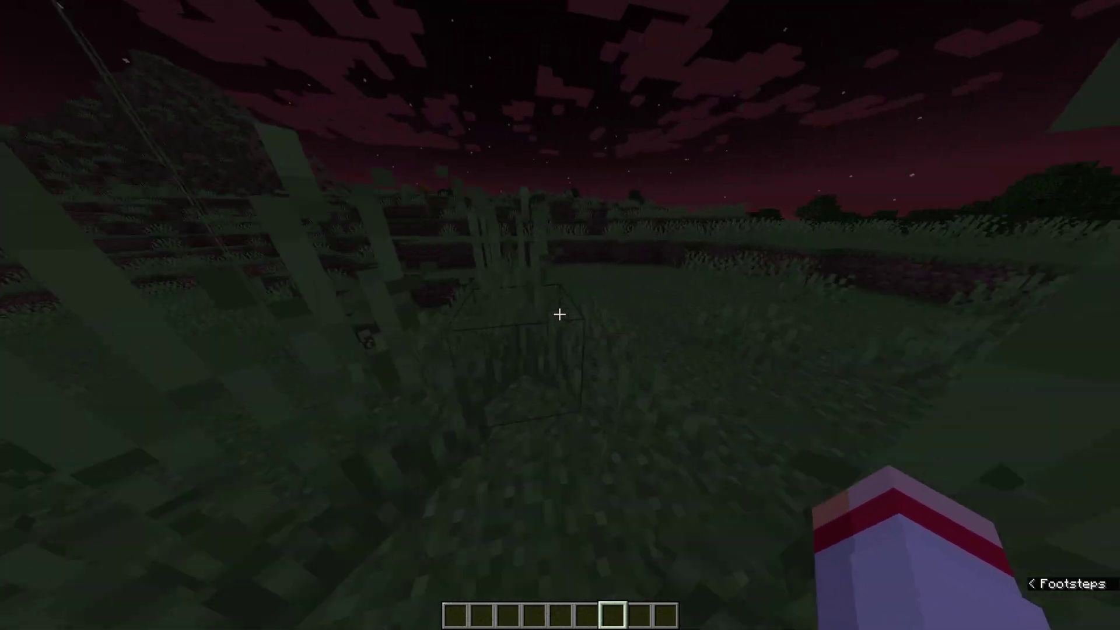
key("w")
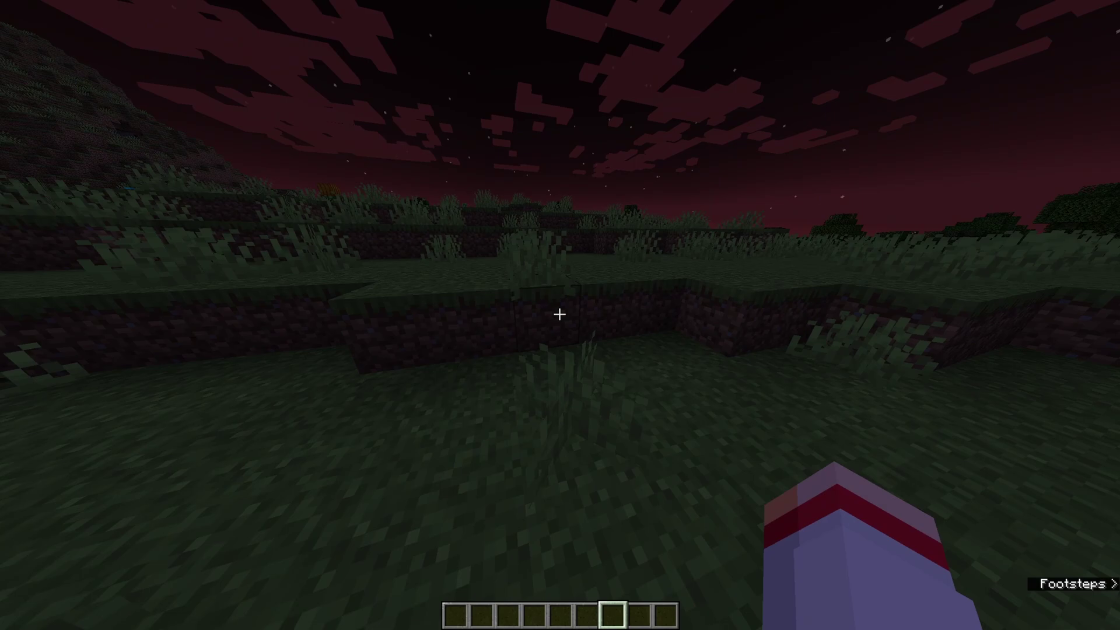
key("w")
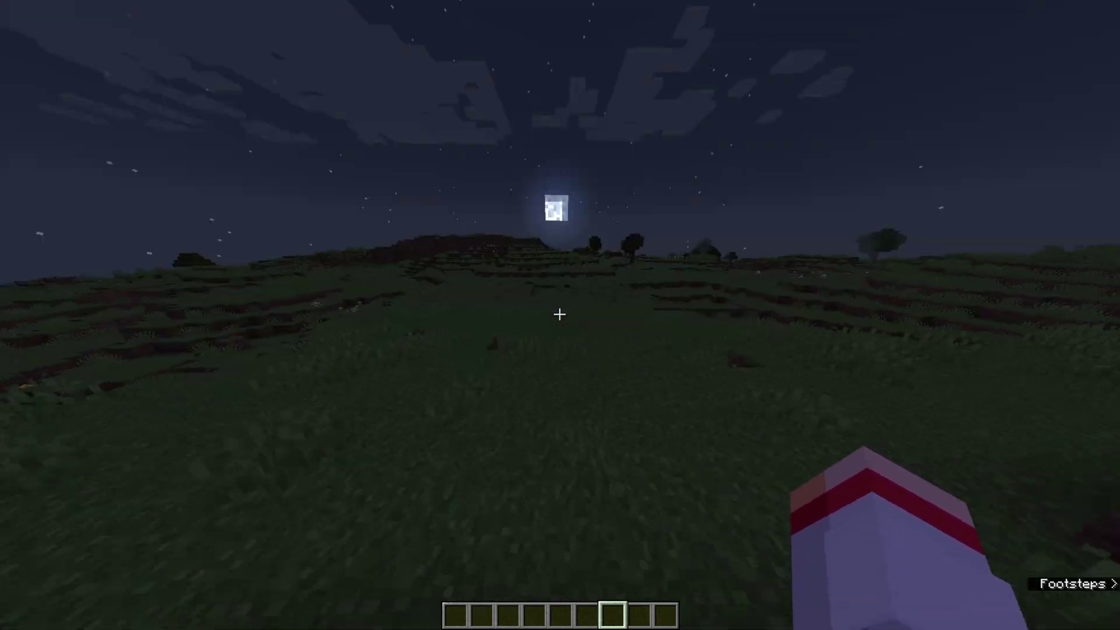
key("w")
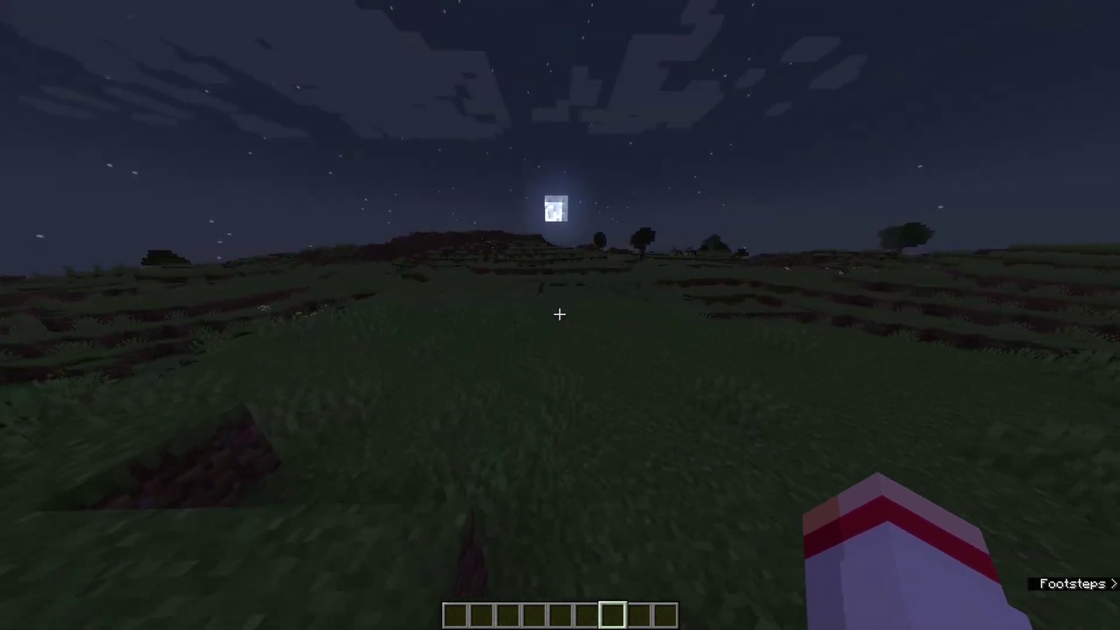
key("w")
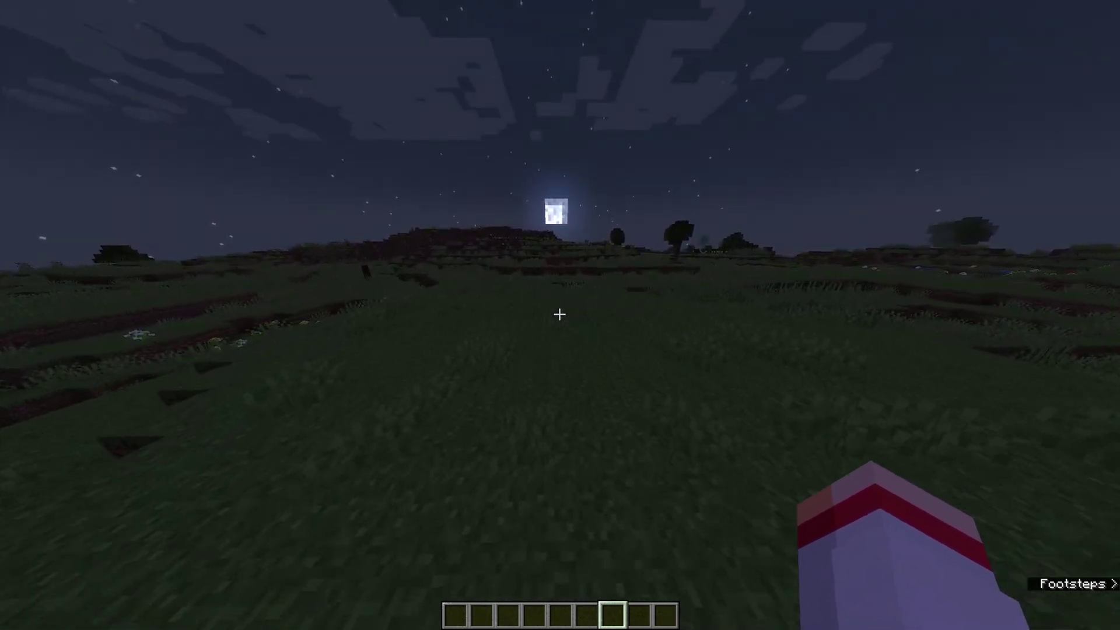
key("w")
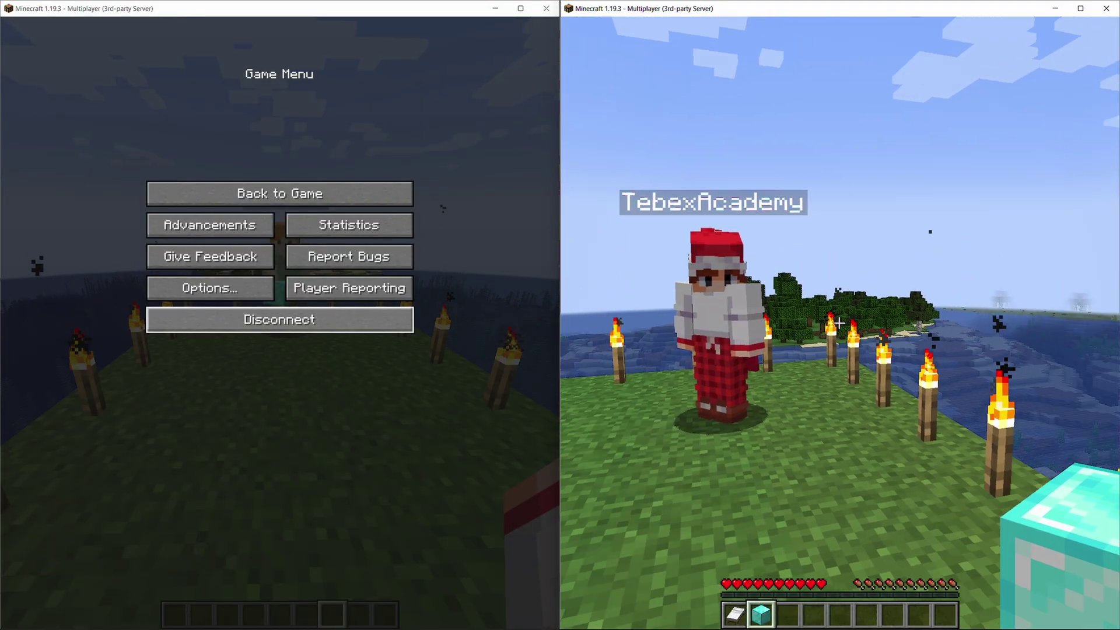
- As the second player, run /rtp and see the command refused for lacking permission
key("w")
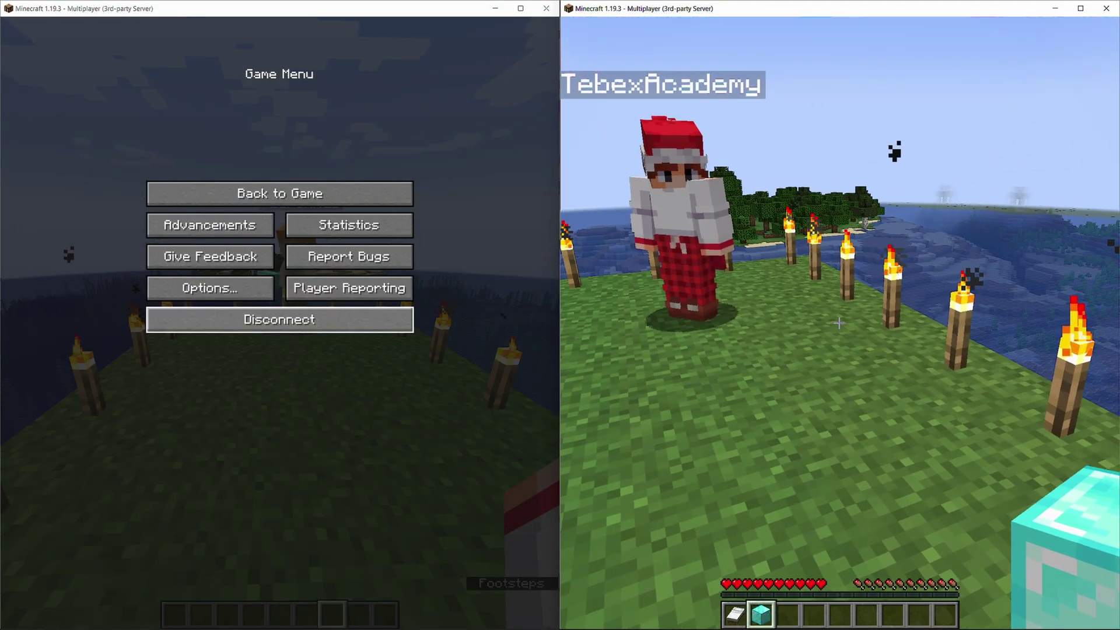
type("/rtp")
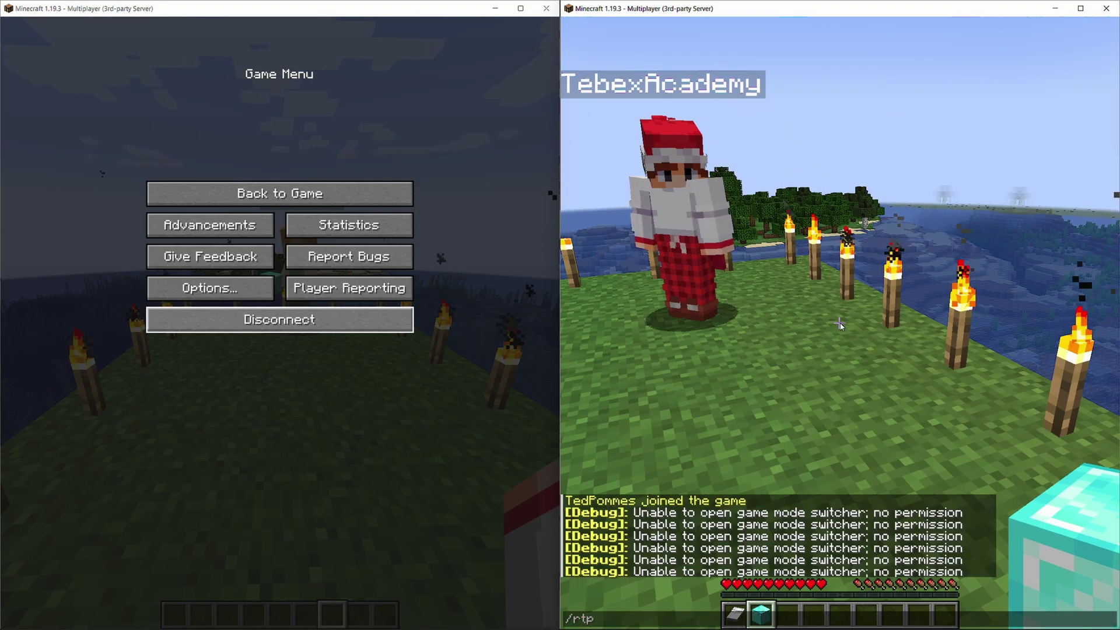
key("Return")
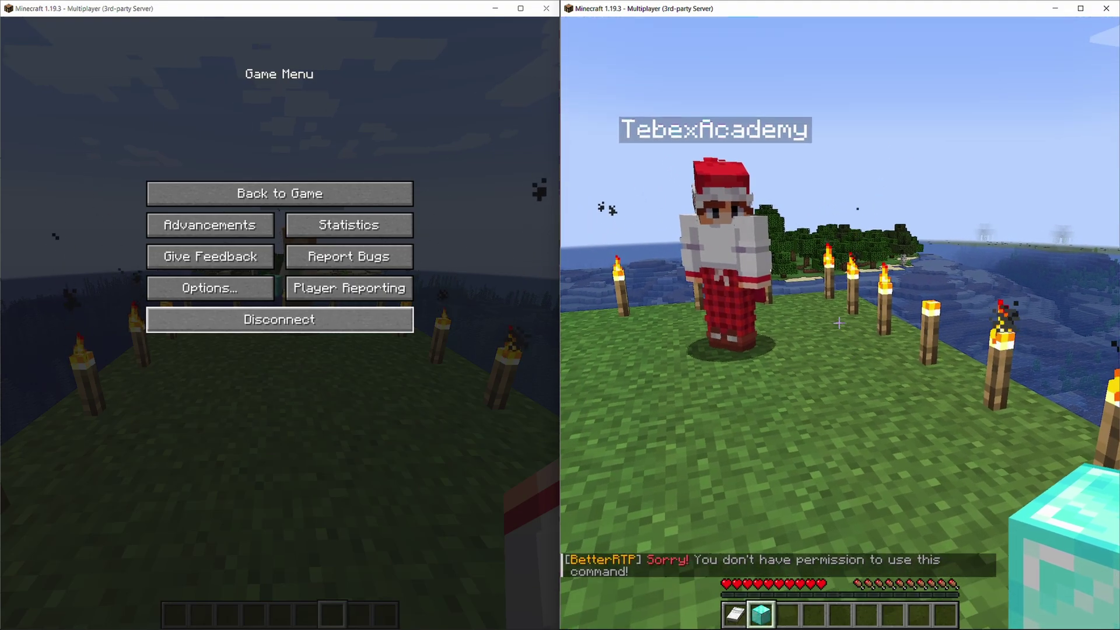
key("w")
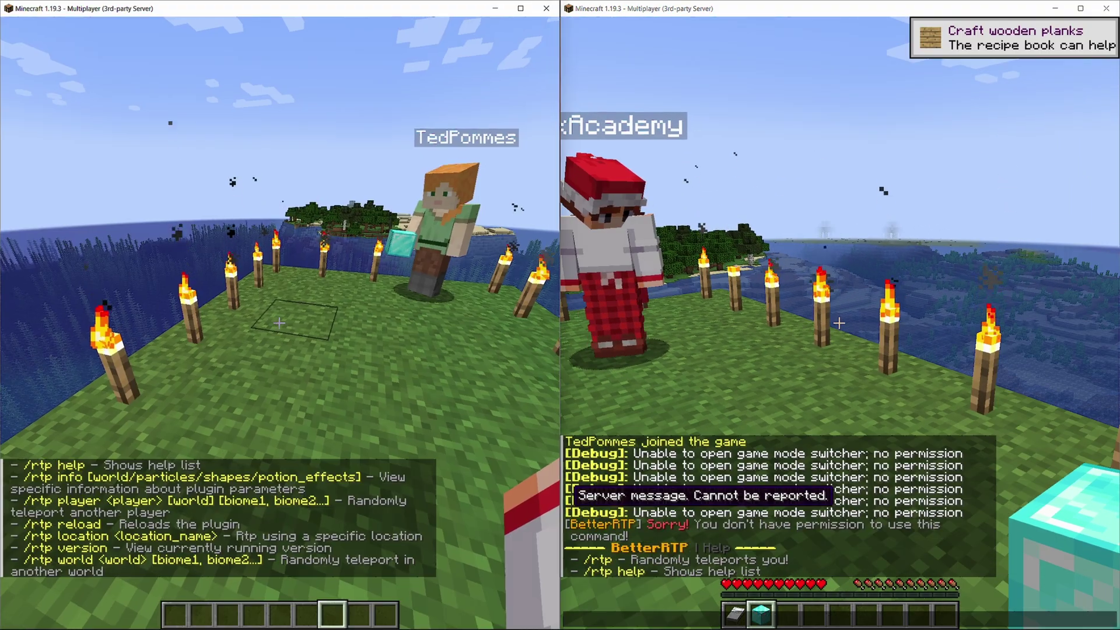
left_click(596, 313)
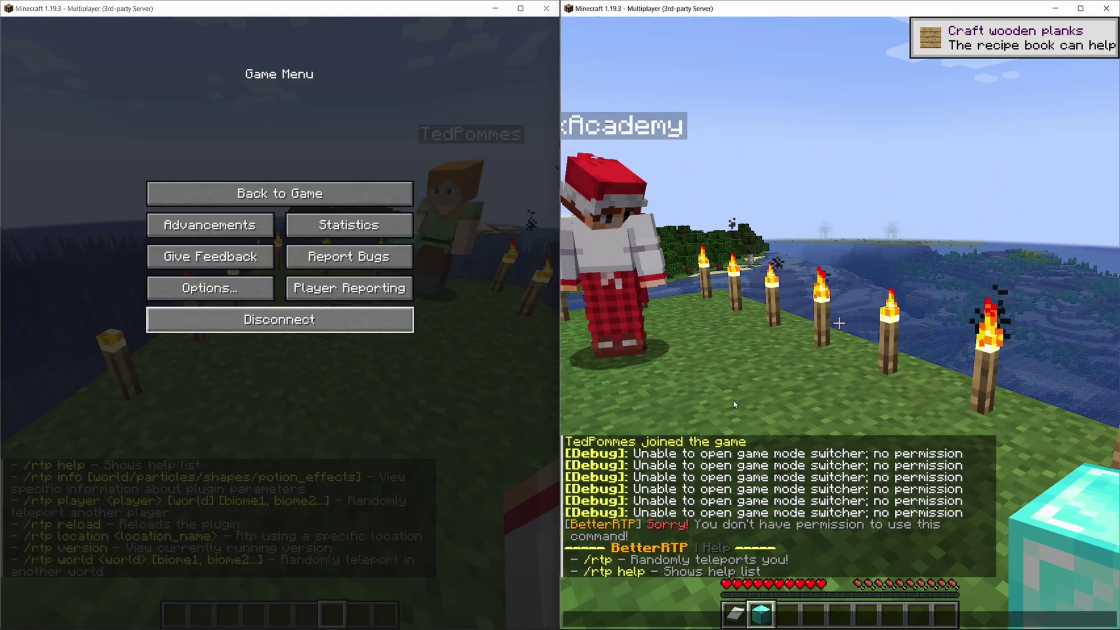
key("Escape")
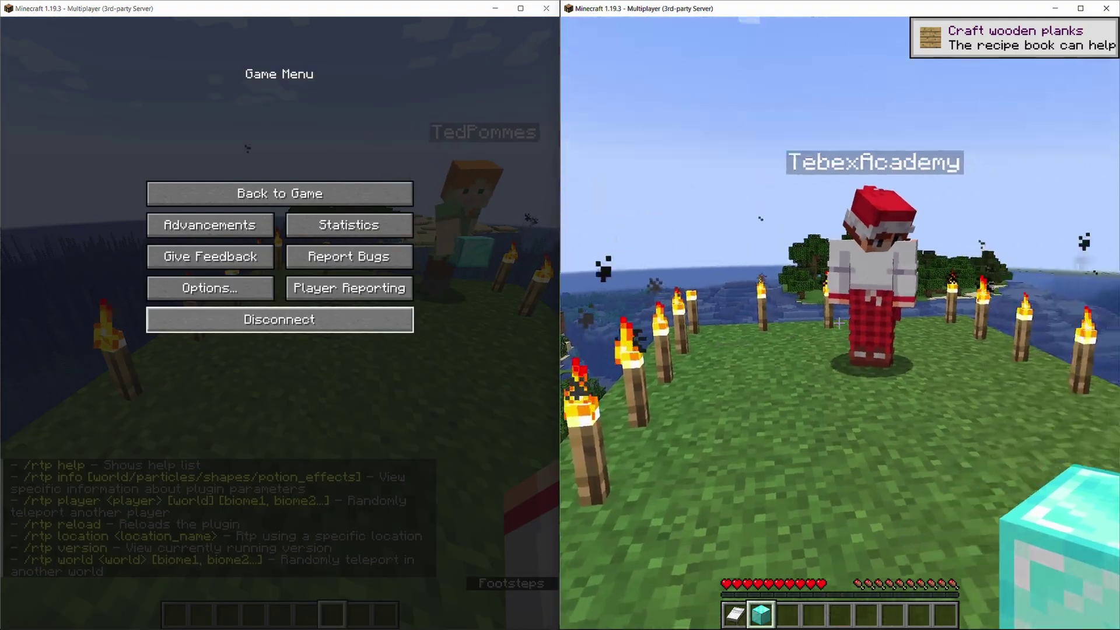
key("d")
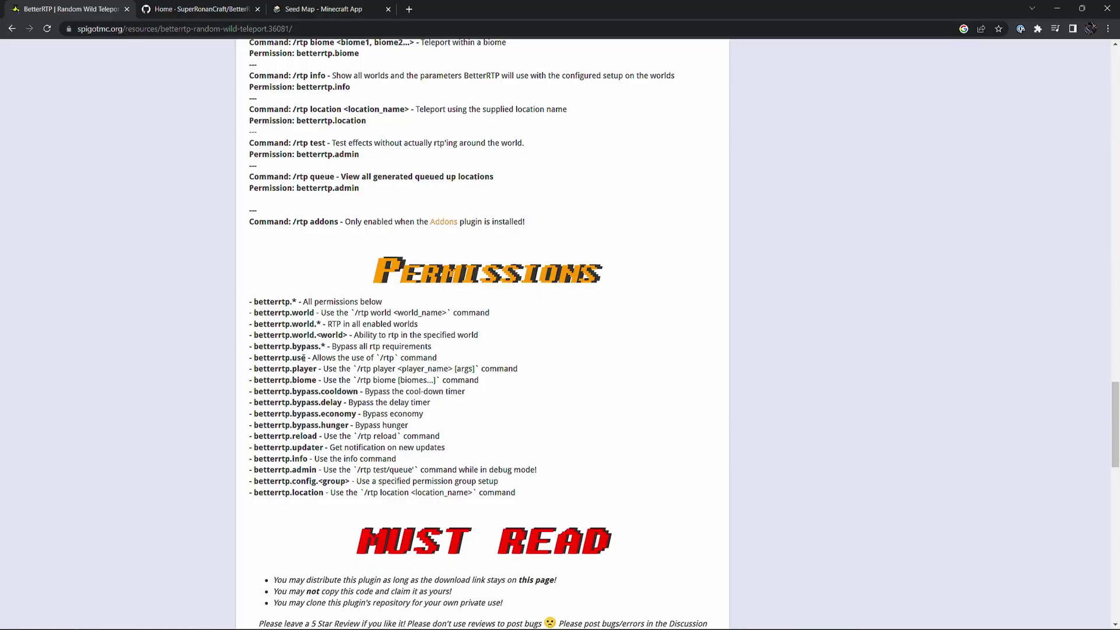
- Copy the betterrtp.use permission name from the SpigotMC page
left_click_drag(307, 358, 258, 358)
left_click_drag(258, 358, 255, 358)
right_click(255, 358)
left_click(290, 371)
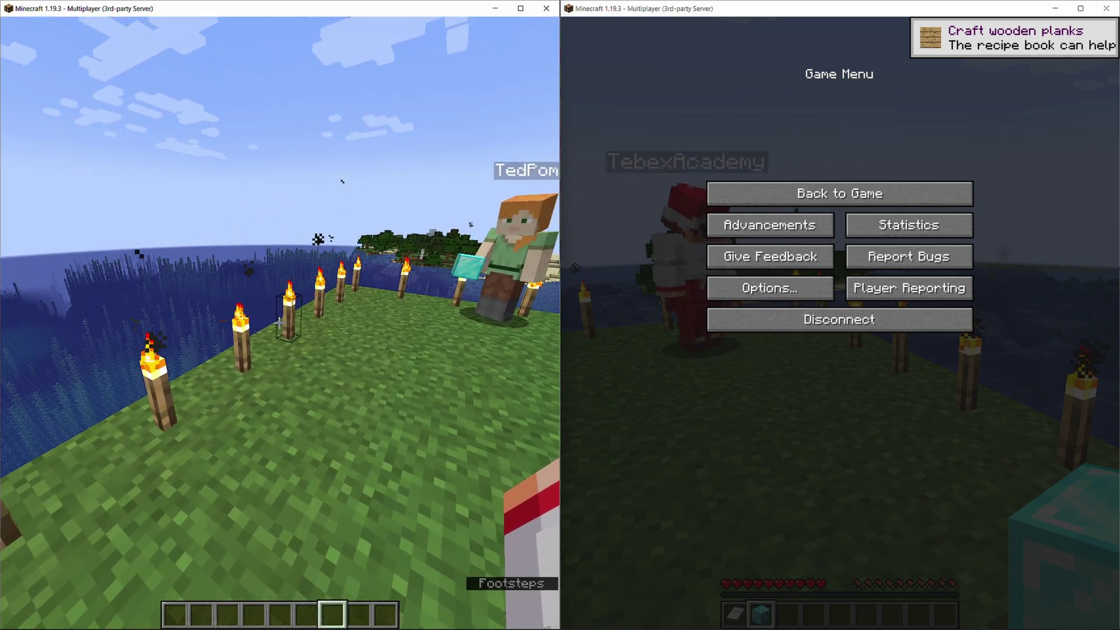
- Start a LuckPerms web editor session with /lp editor and follow its link
type("/lp ")
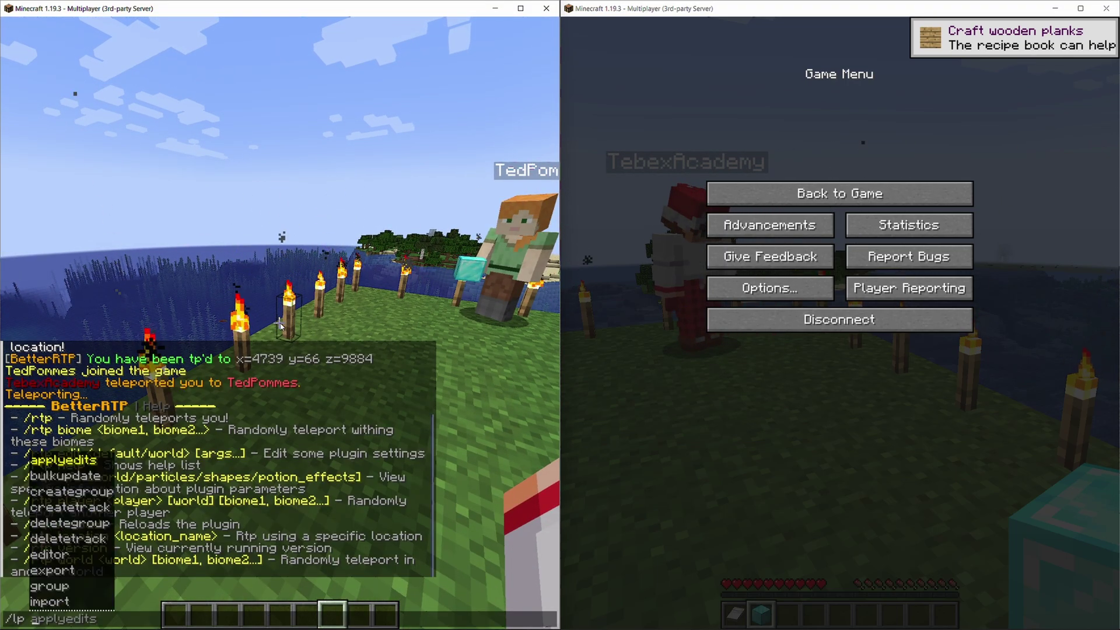
type("e")
key("Tab")
key("Return")
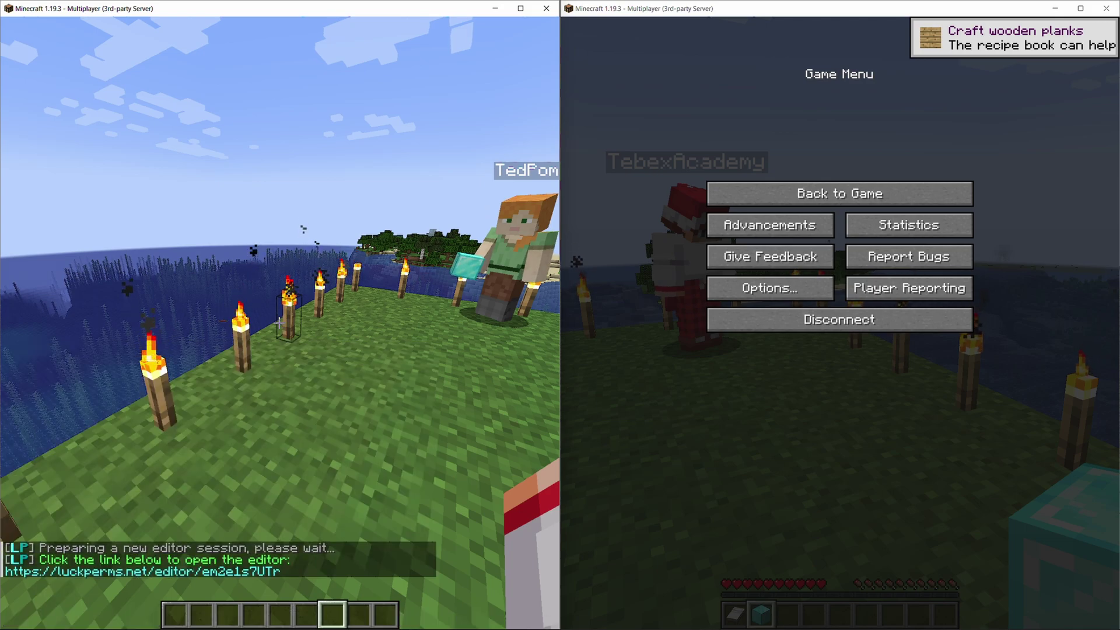
key("t")
left_click(156, 575)
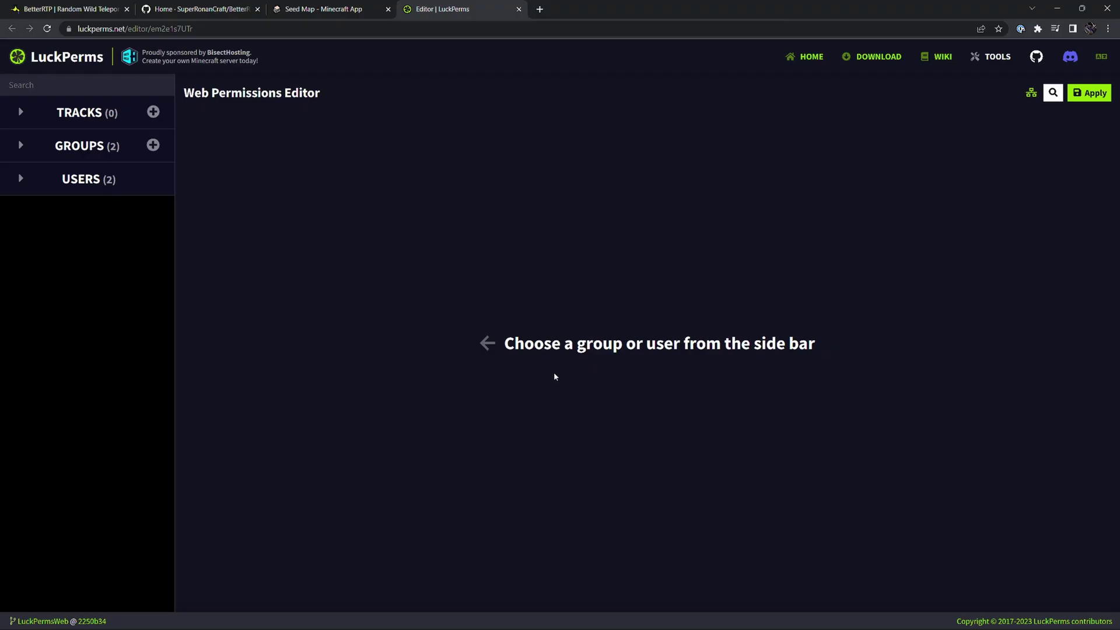
- Expand Groups, dismiss the Create a group form unused, and open the VIP group
left_click(70, 147)
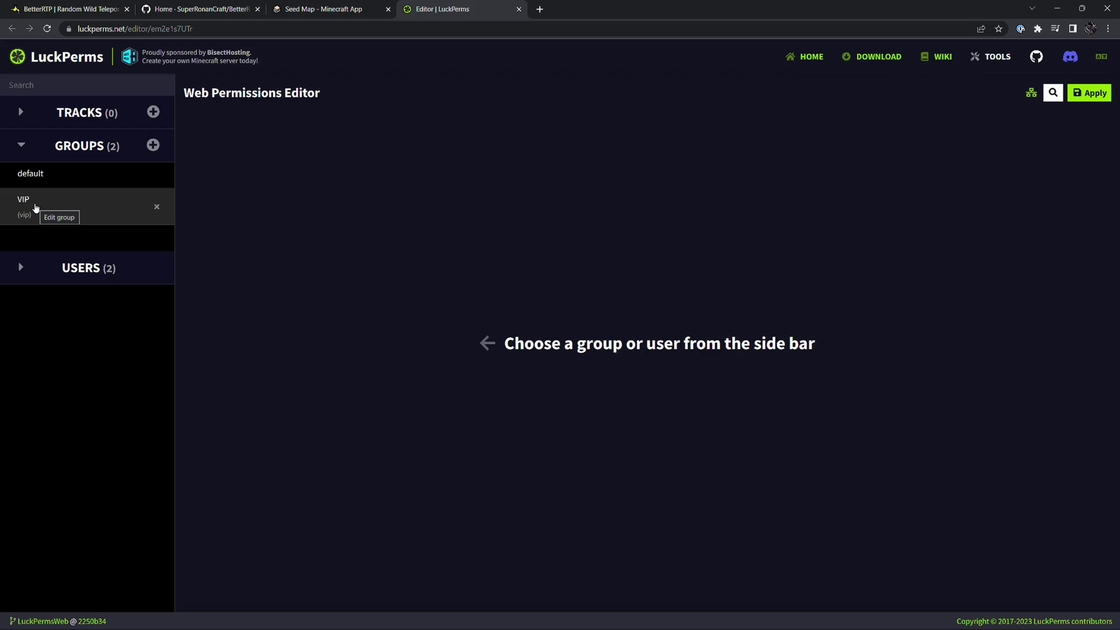
left_click(153, 146)
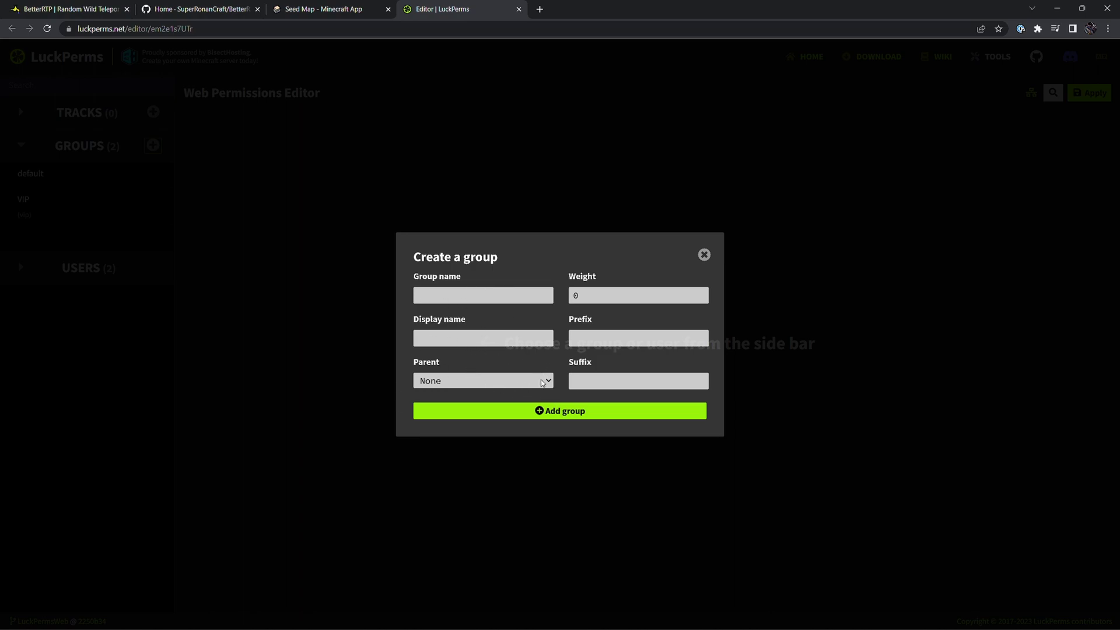
left_click(705, 256)
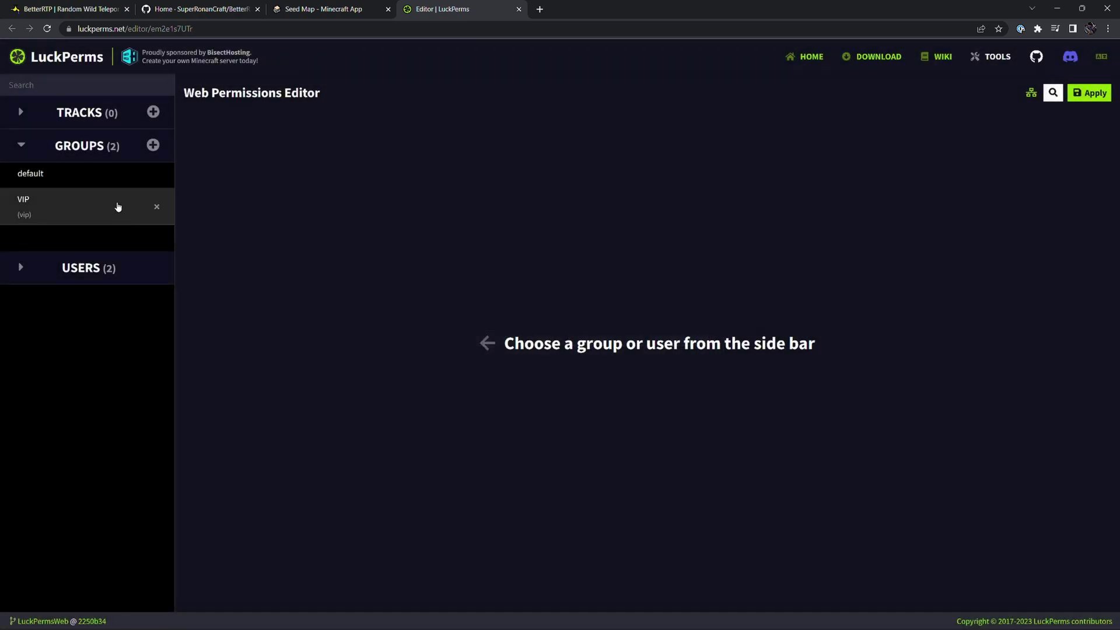
left_click(47, 206)
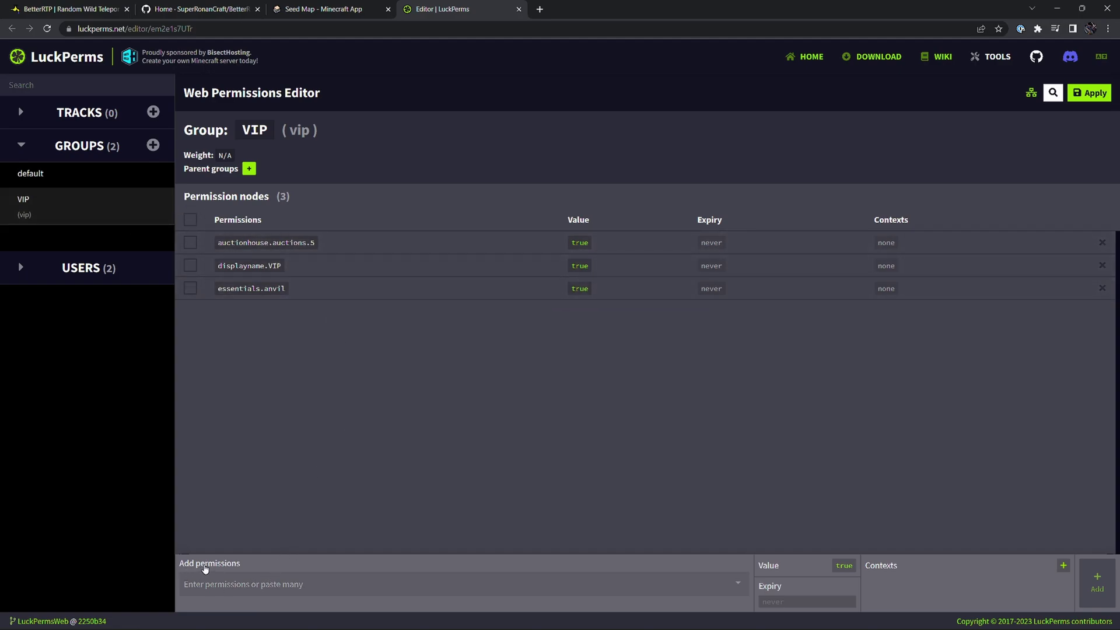
- Add the pasted betterrtp.use node to the VIP group and Apply the change
left_click(228, 585)
key("ctrl+v")
key("ctrl+v")
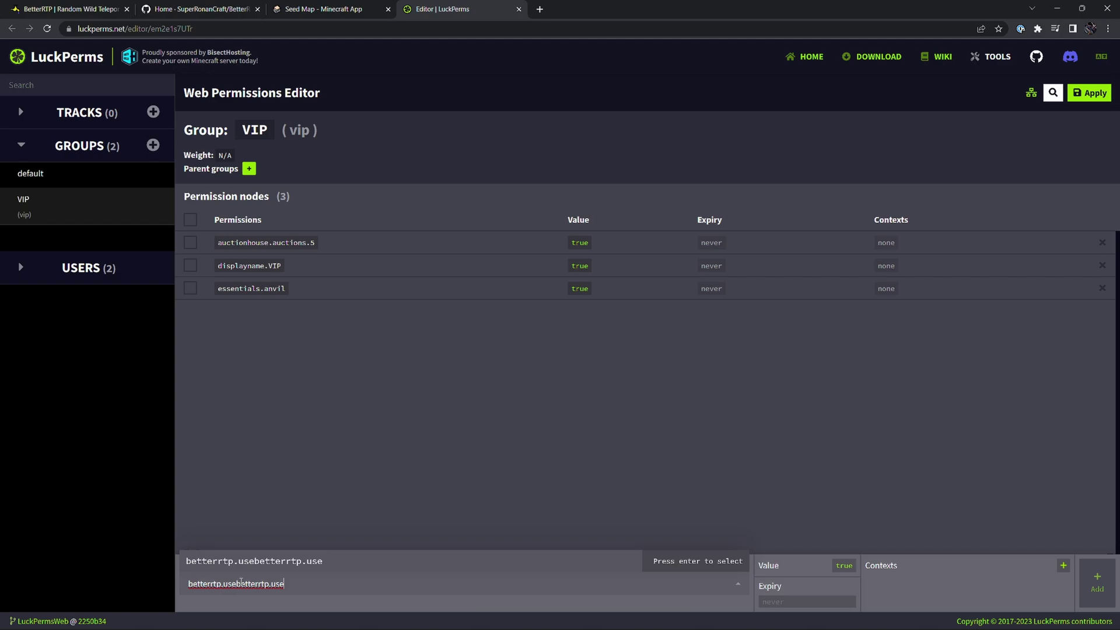
key("ctrl+v")
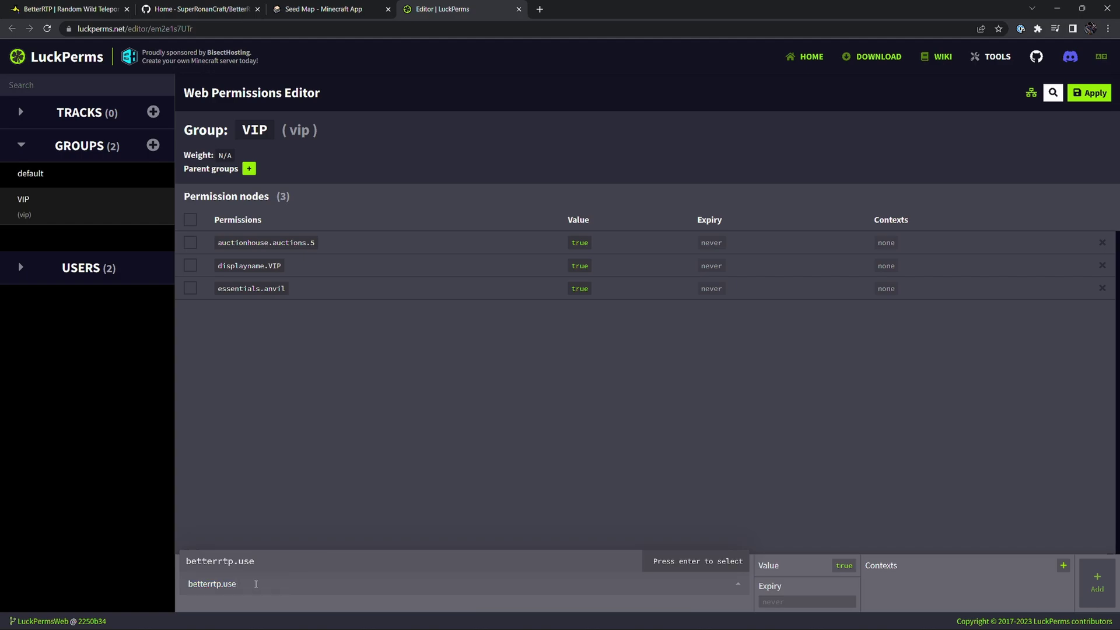
left_click(241, 563)
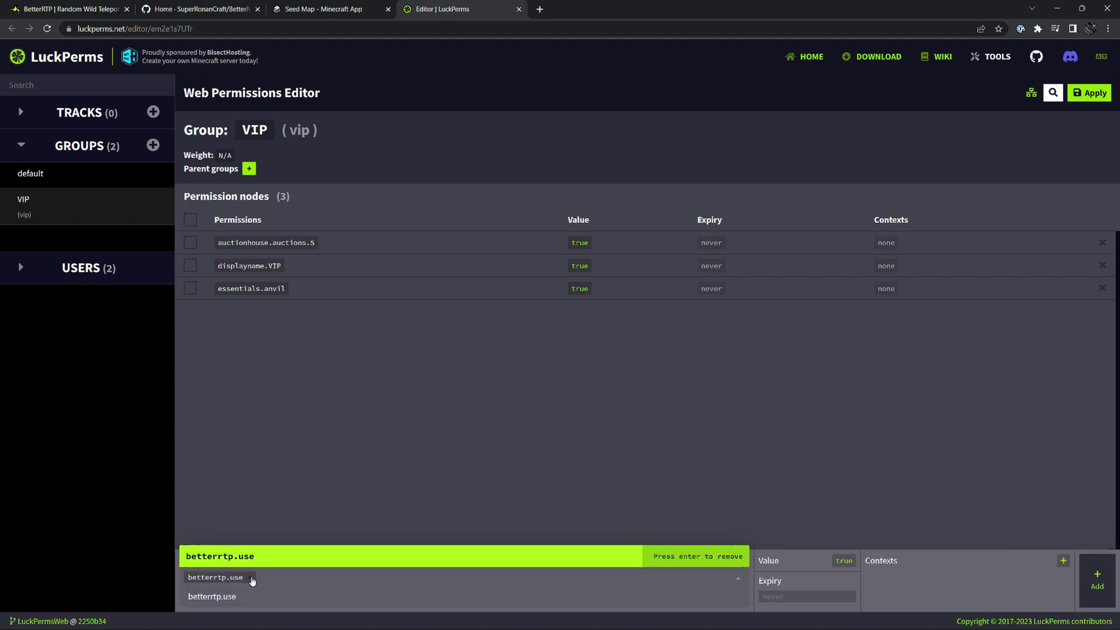
left_click(1097, 583)
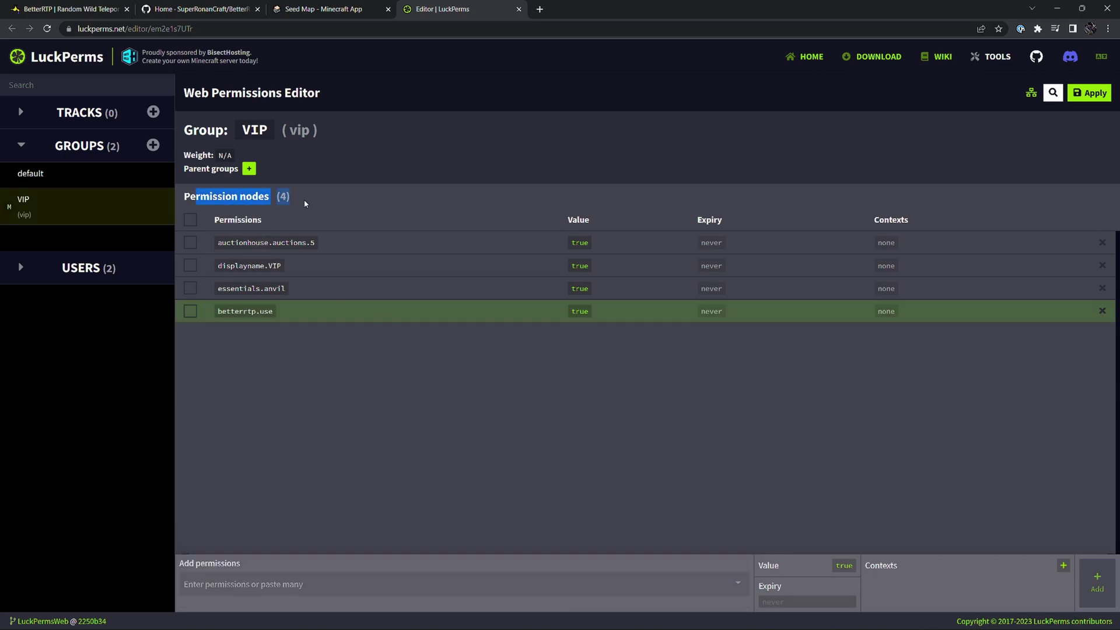
left_click(1095, 93)
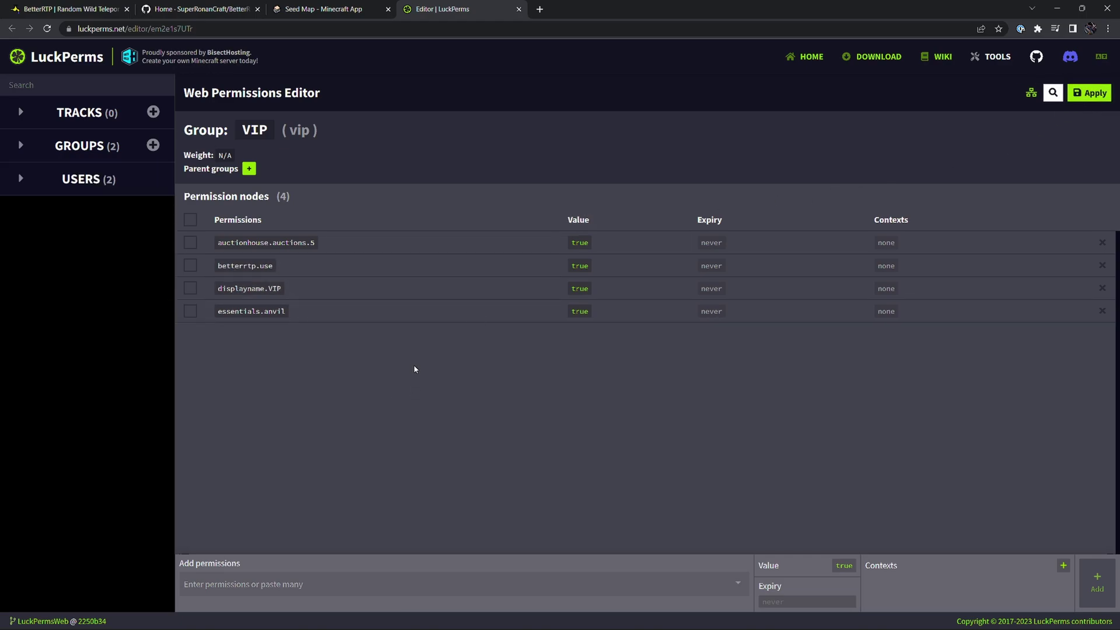
- Open the player under Users, remove then restore the vip parent group, and Apply
left_click(21, 179)
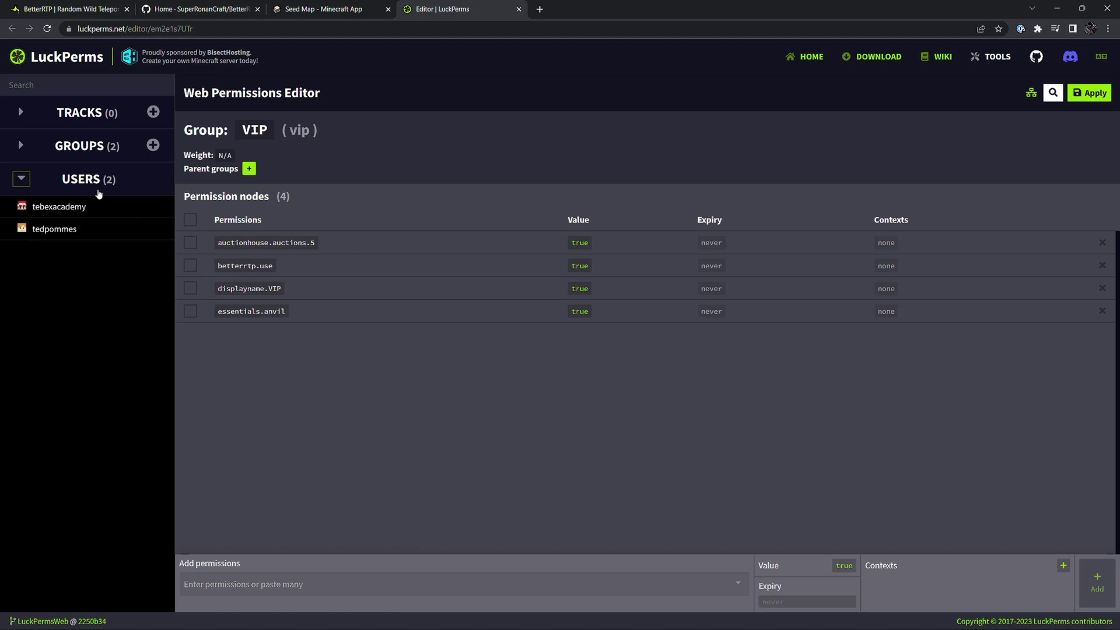
left_click(51, 238)
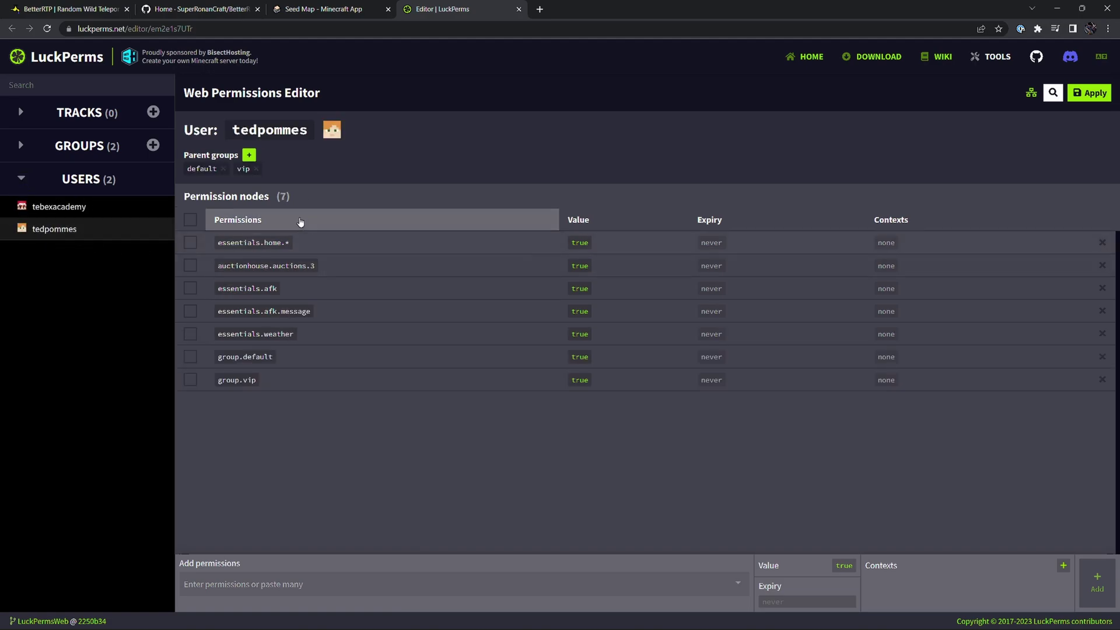
left_click(257, 169)
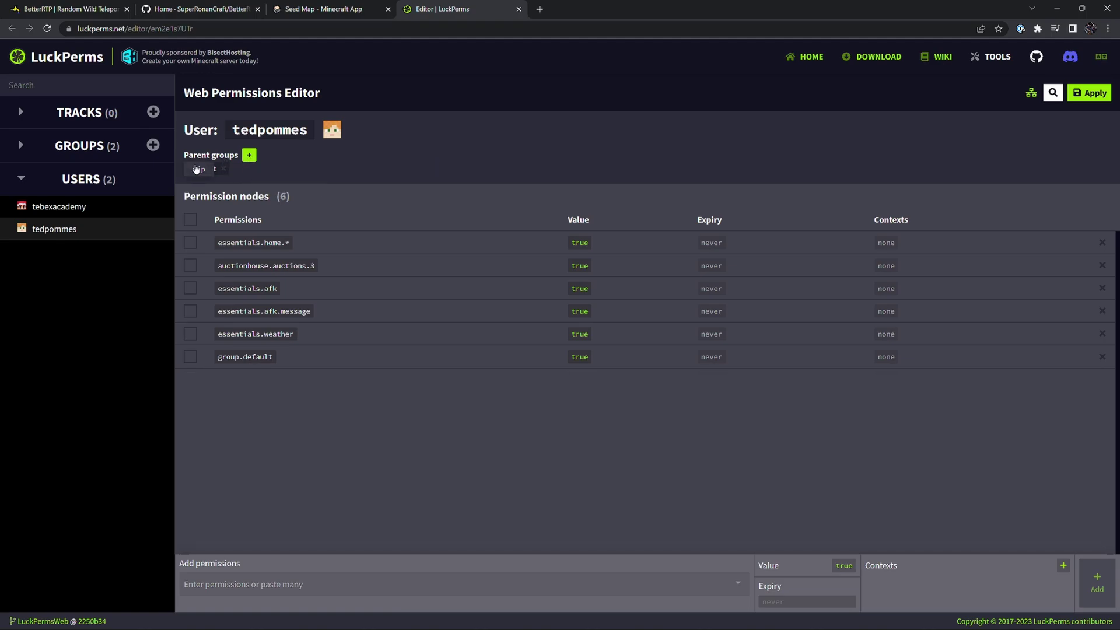
key("ctrl+z")
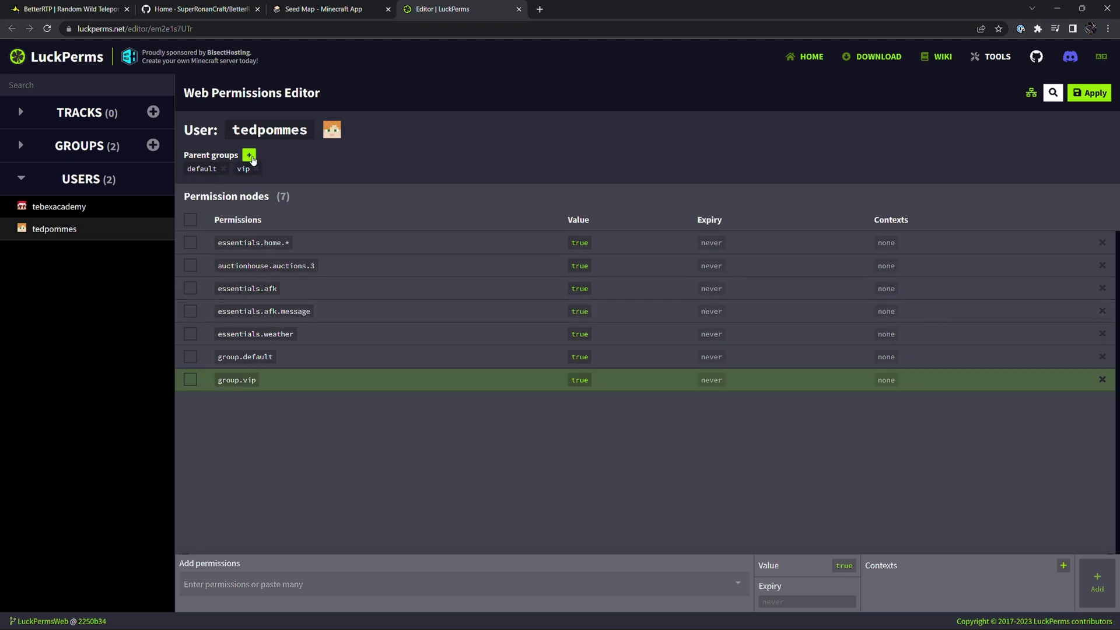
left_click(1090, 93)
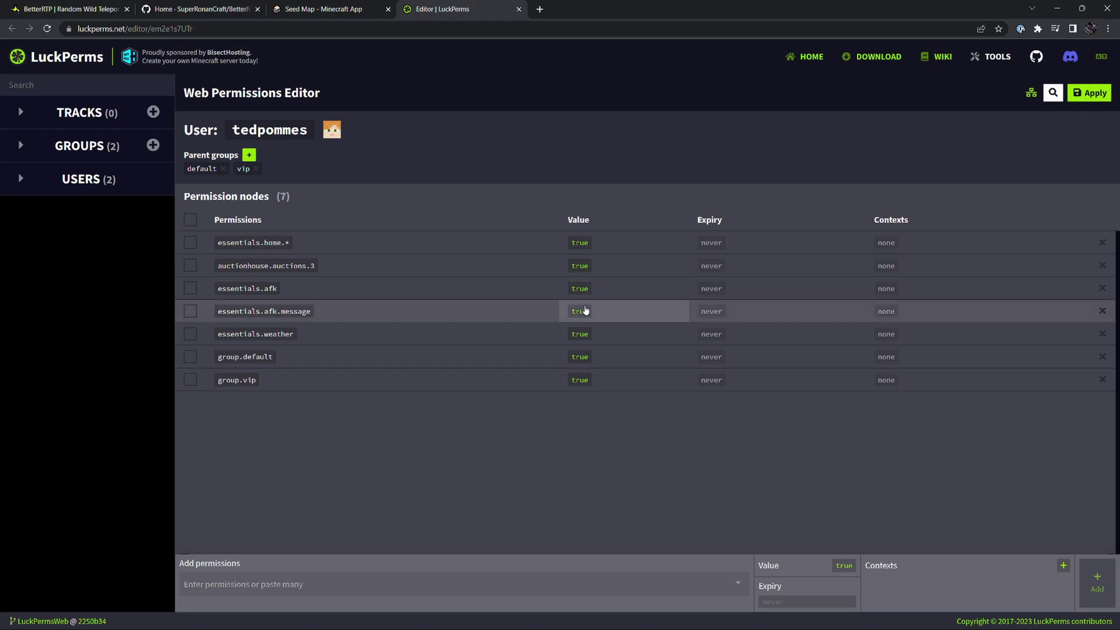
- Look up the world permission on the BetterRTP plugin page
key("ctrl+Tab")
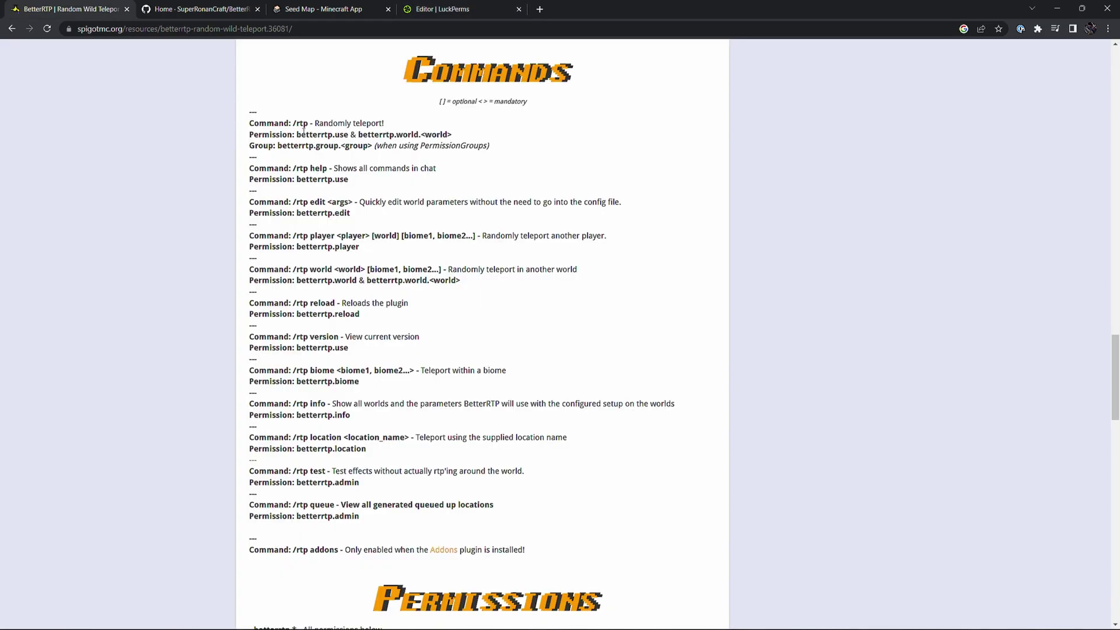
left_click_drag(361, 133, 465, 139)
left_click(446, 136)
- Add betterrtp.world.world to the VIP group from the betterrtp. suggestions and Apply
left_click(481, 139)
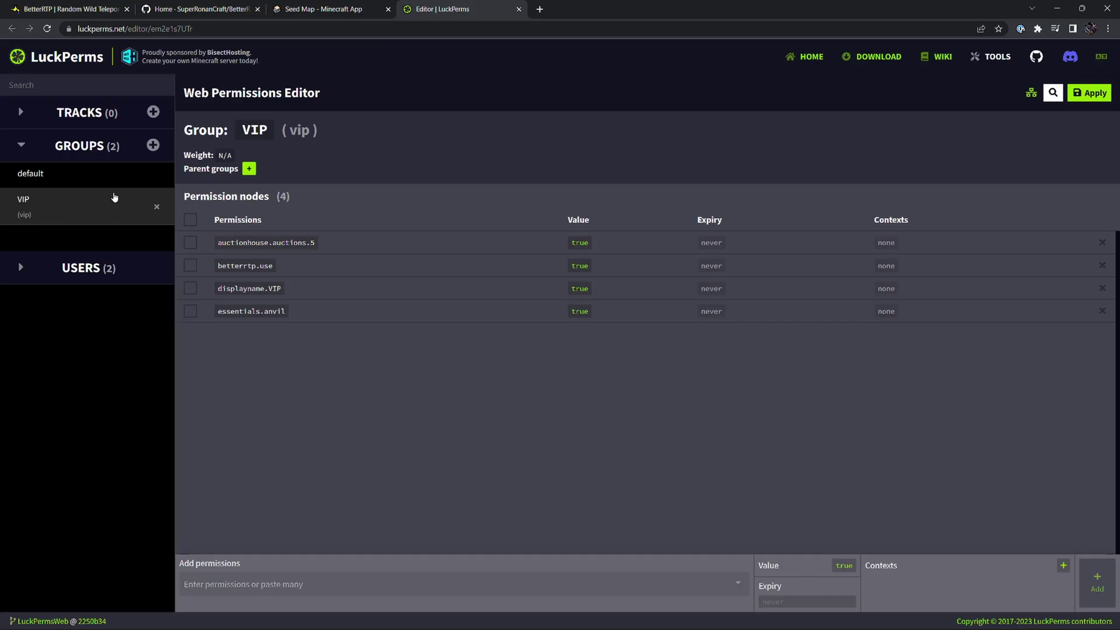
key("ctrl+4")
left_click(273, 580)
type("betterrtp.")
type("wo")
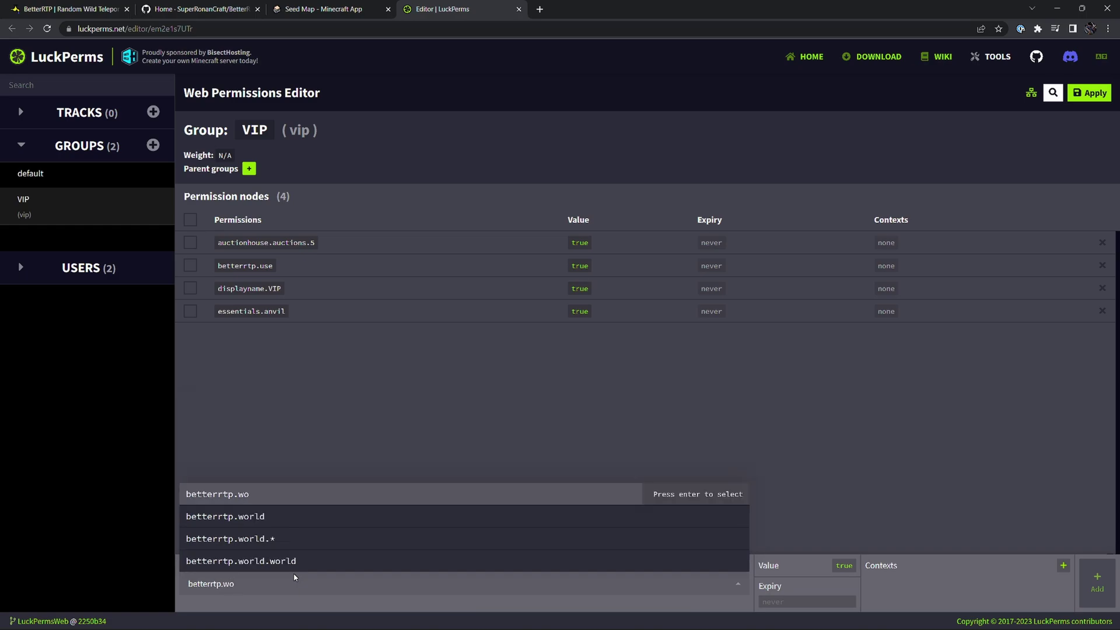
key("Down")
key("Down")
key("Down")
key("Return")
key("Return")
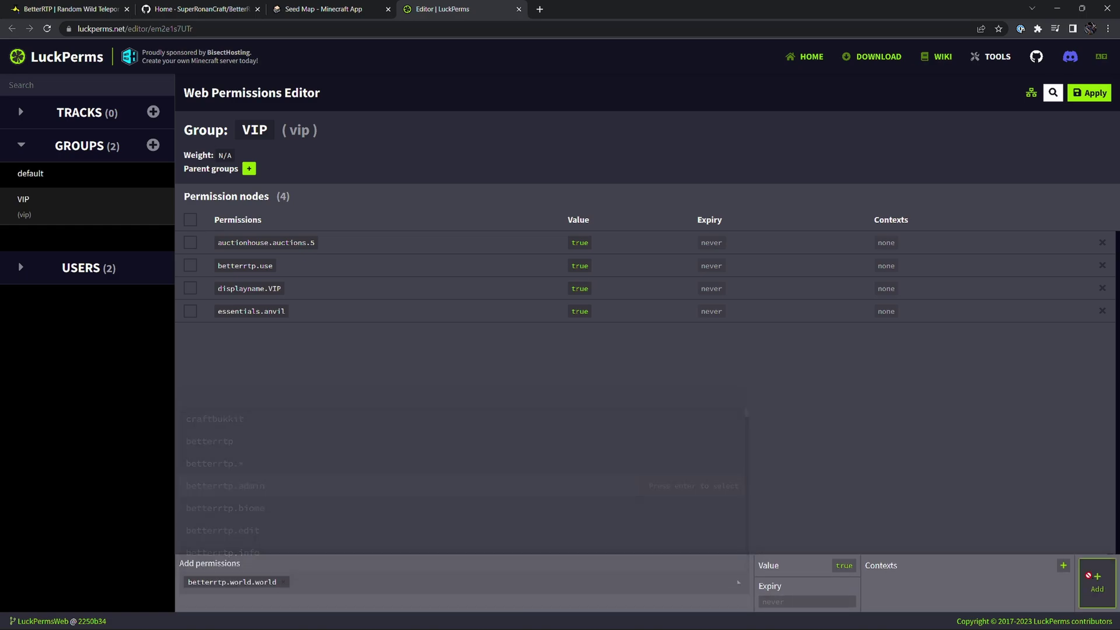
left_click(1088, 94)
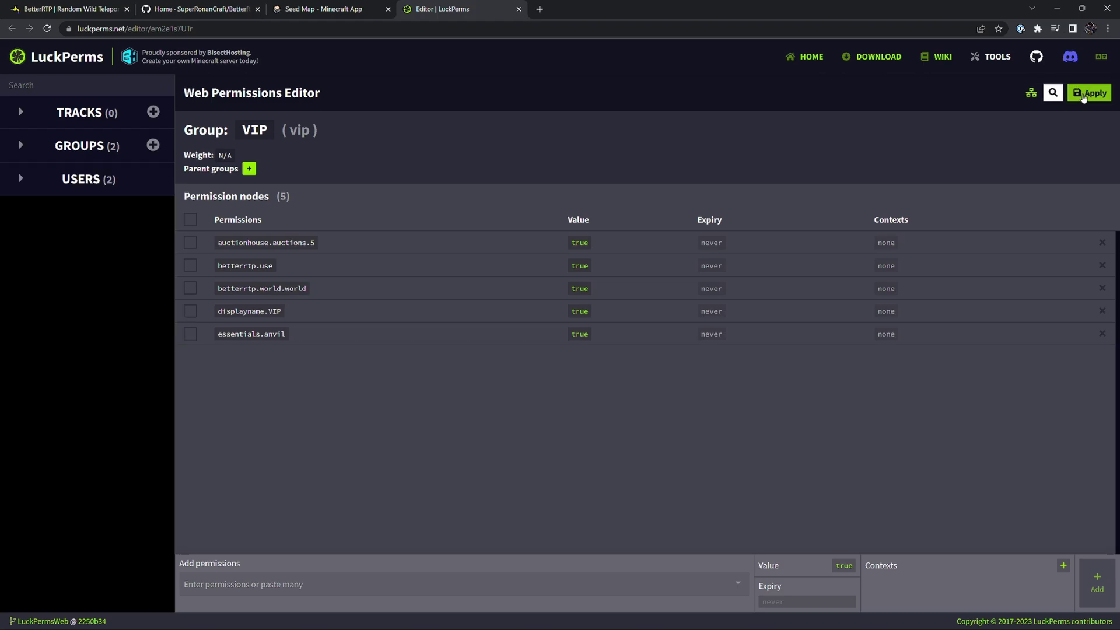
- Run /rtp and stay still until landing in the forest at x=-4946 y=135 z=-2611
key("alt+Tab")
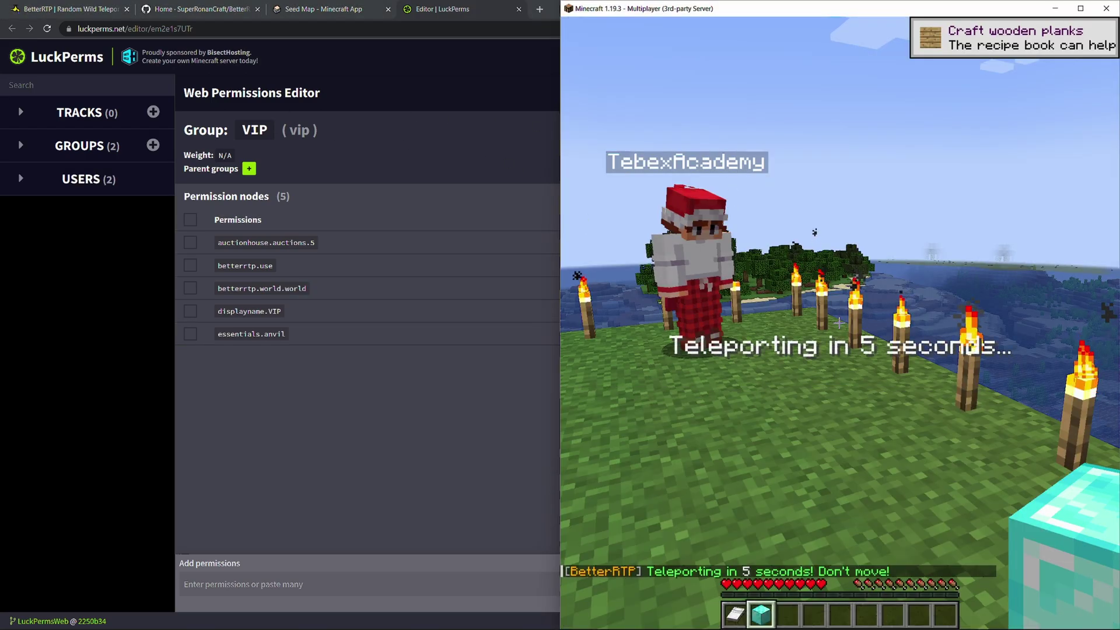
key("w")
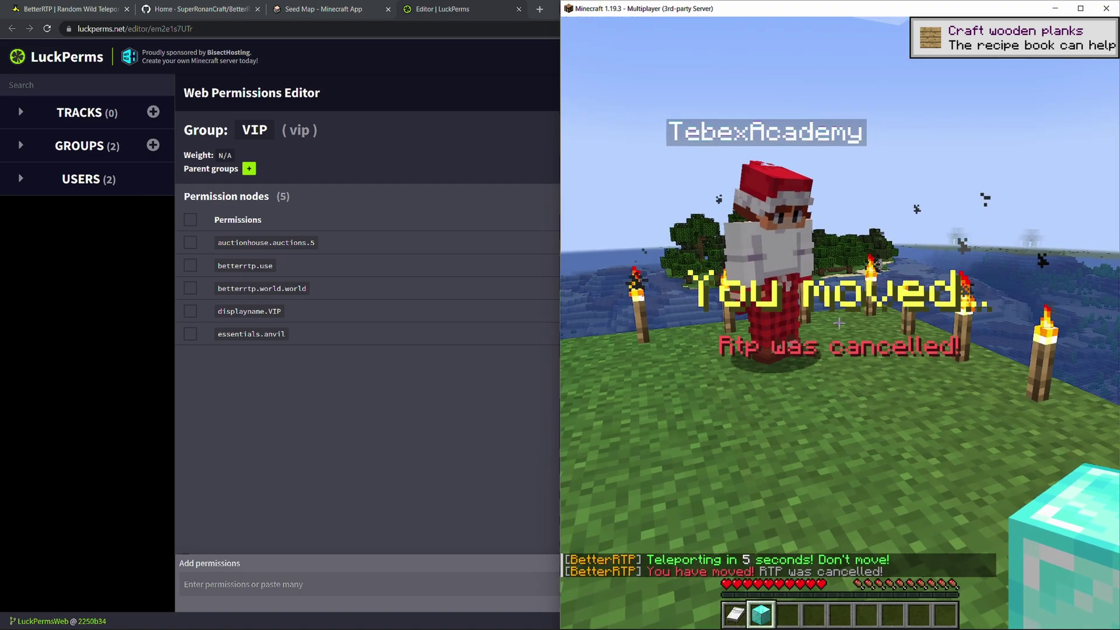
type("/rtp")
key("Return")
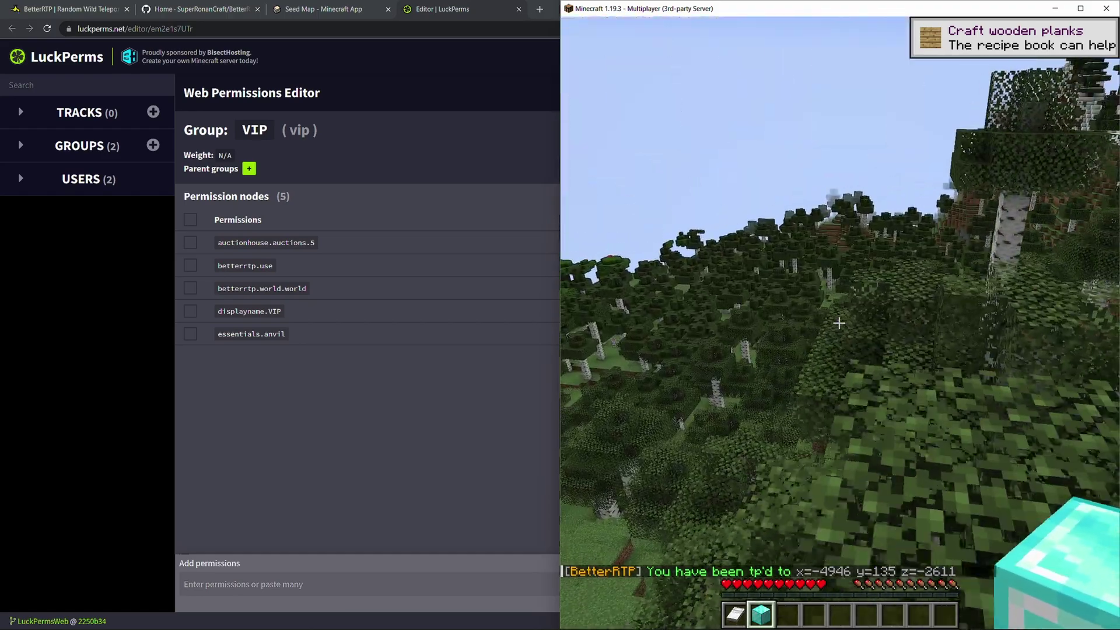
key("t")
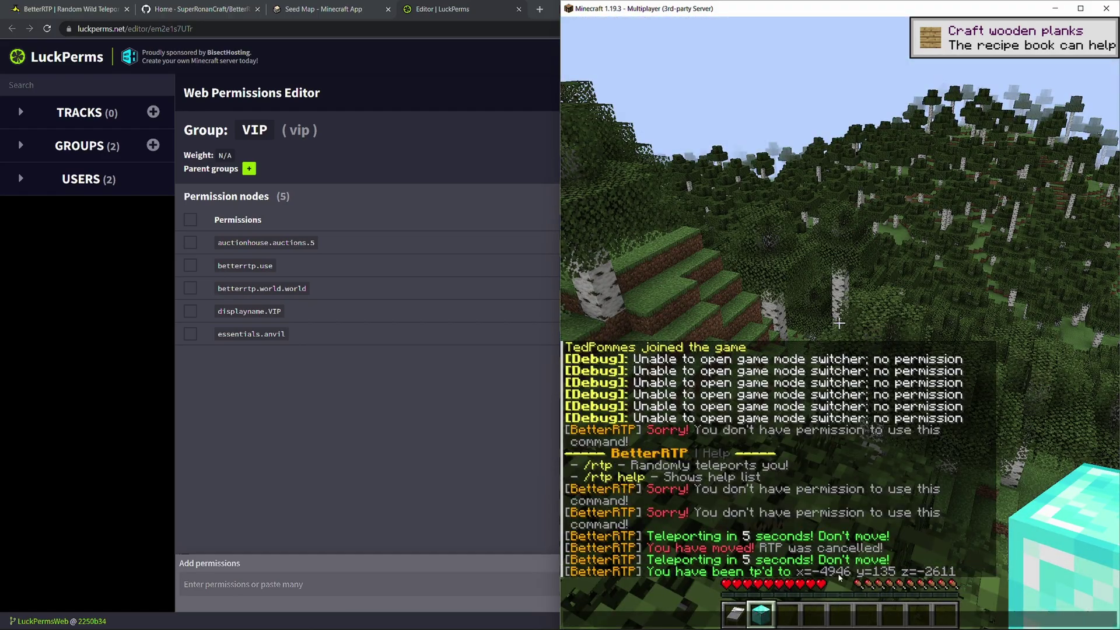
- Send the BetterRTP biome teleport command and see it denied for lacking permission
key("Escape")
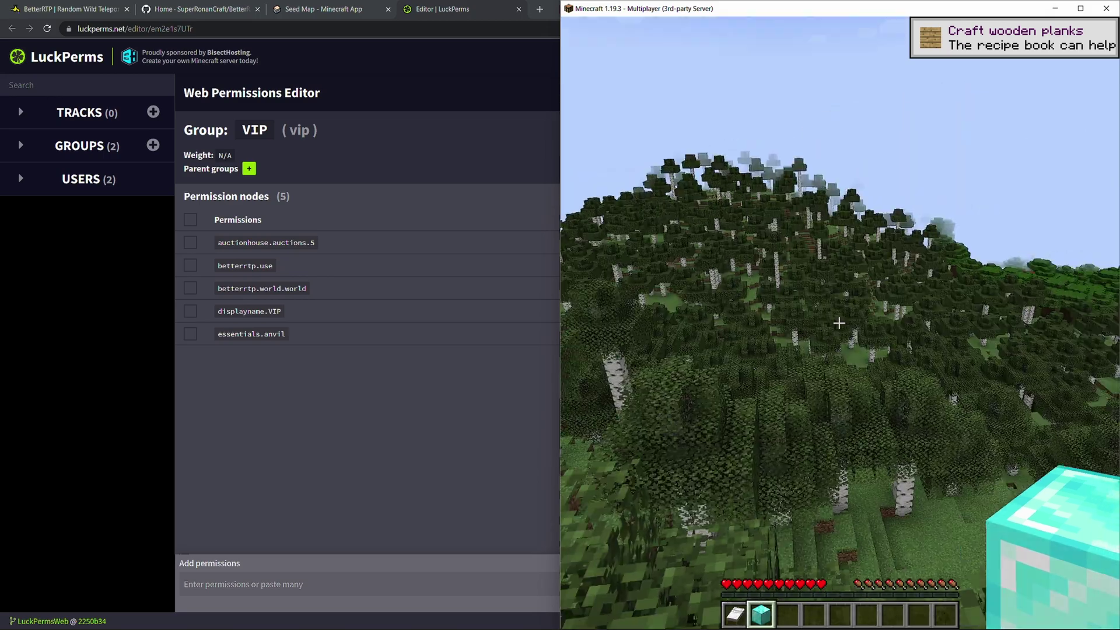
type("/betterrtp help")
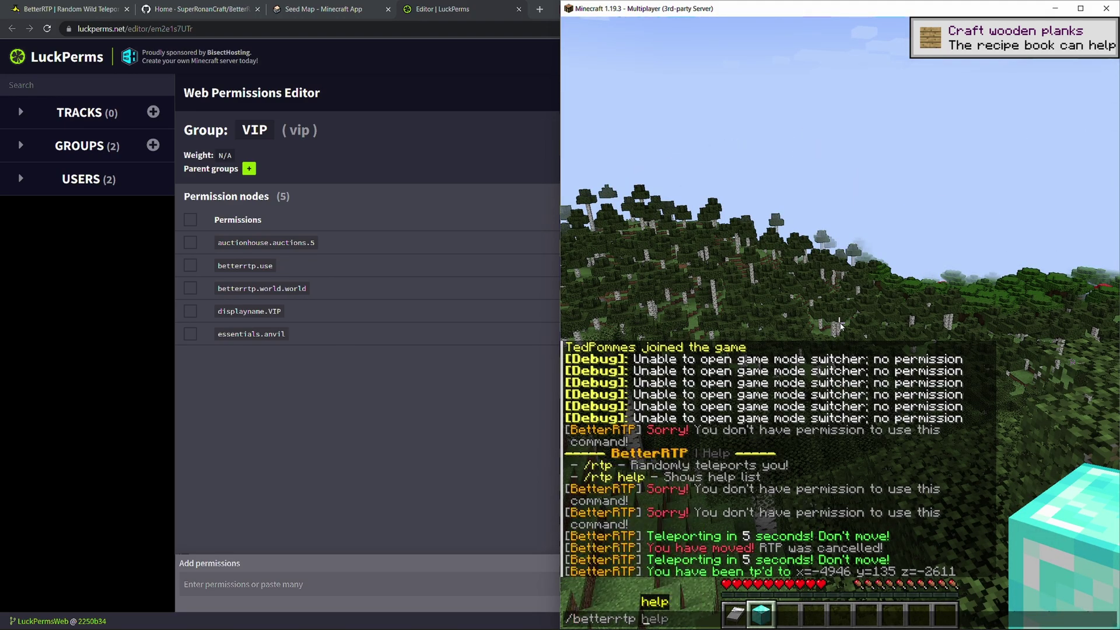
type("bi")
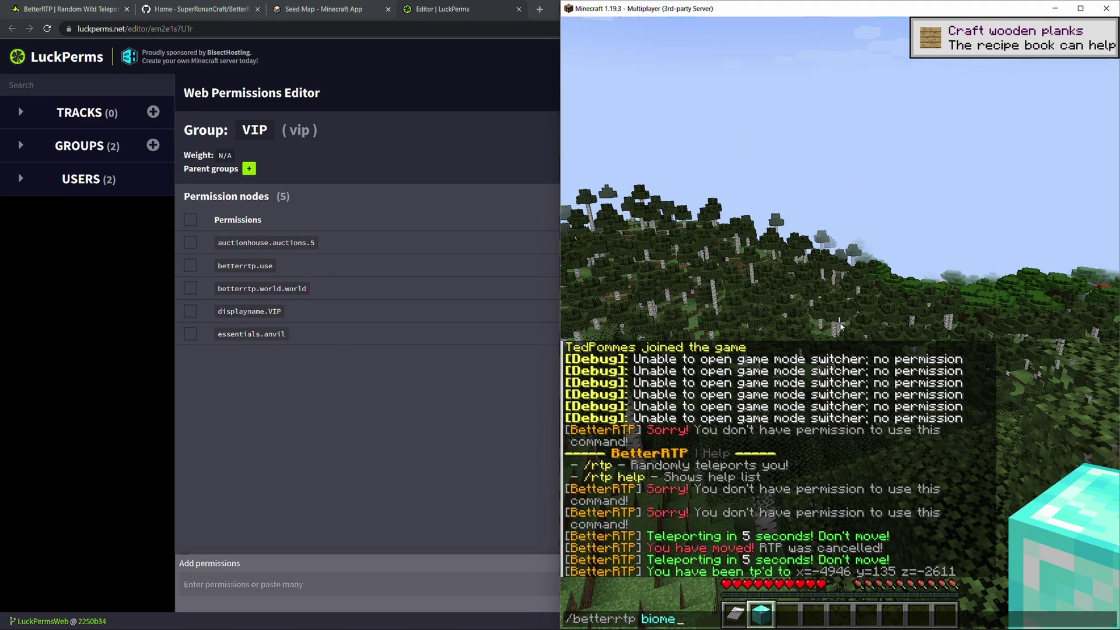
key("Return")
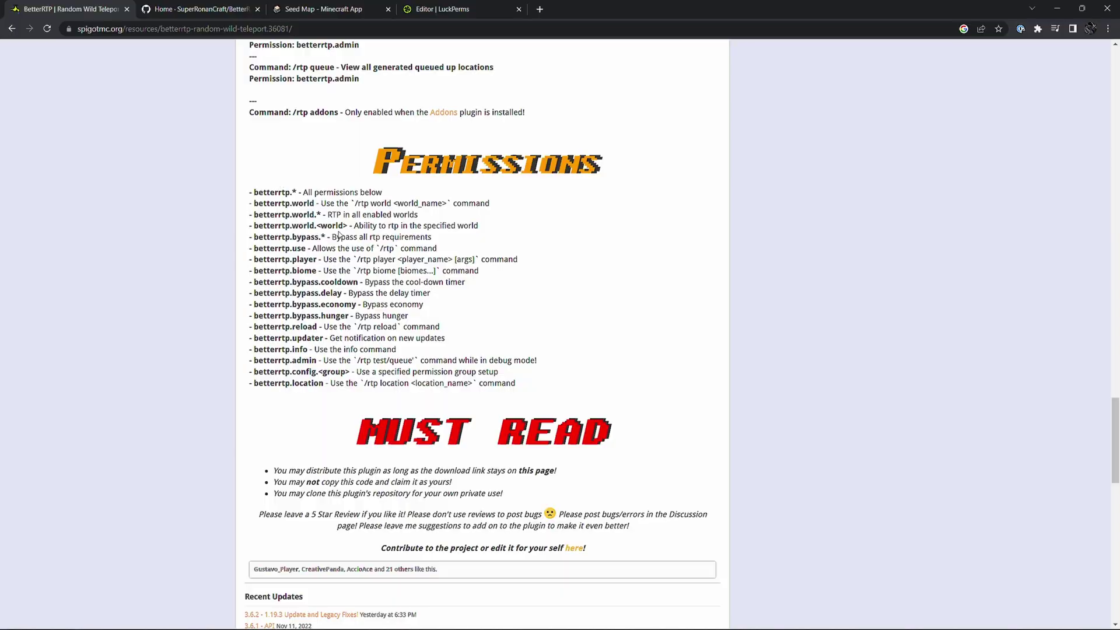
- Find betterrtp.biome in the SpigotMC permissions list and select it for copying
scroll(339, 234, "up", 7)
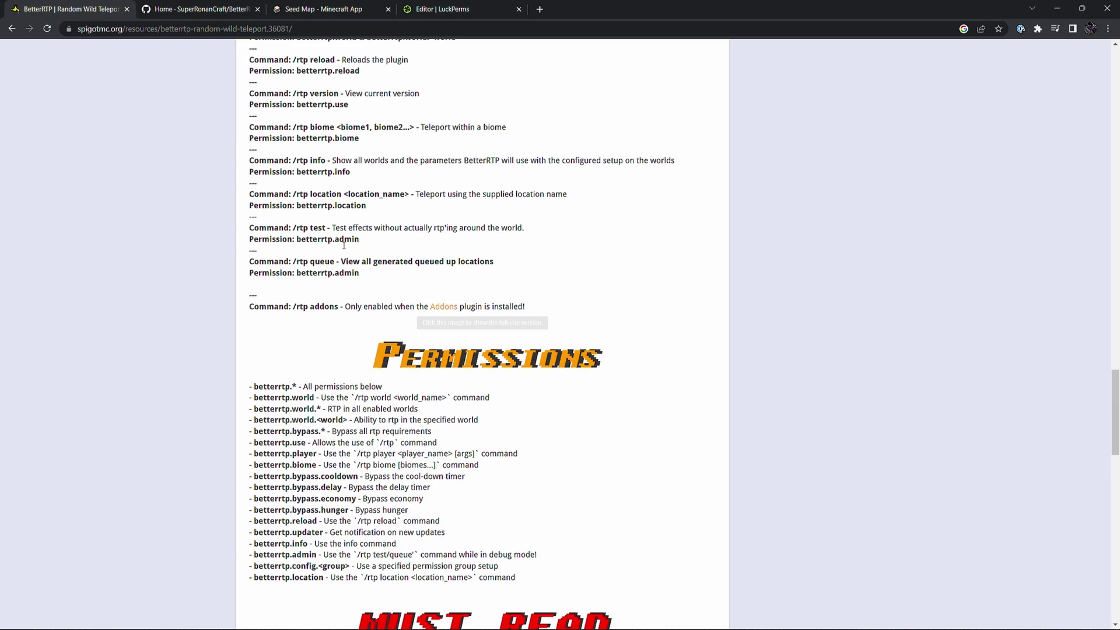
scroll(324, 276, "down", 1)
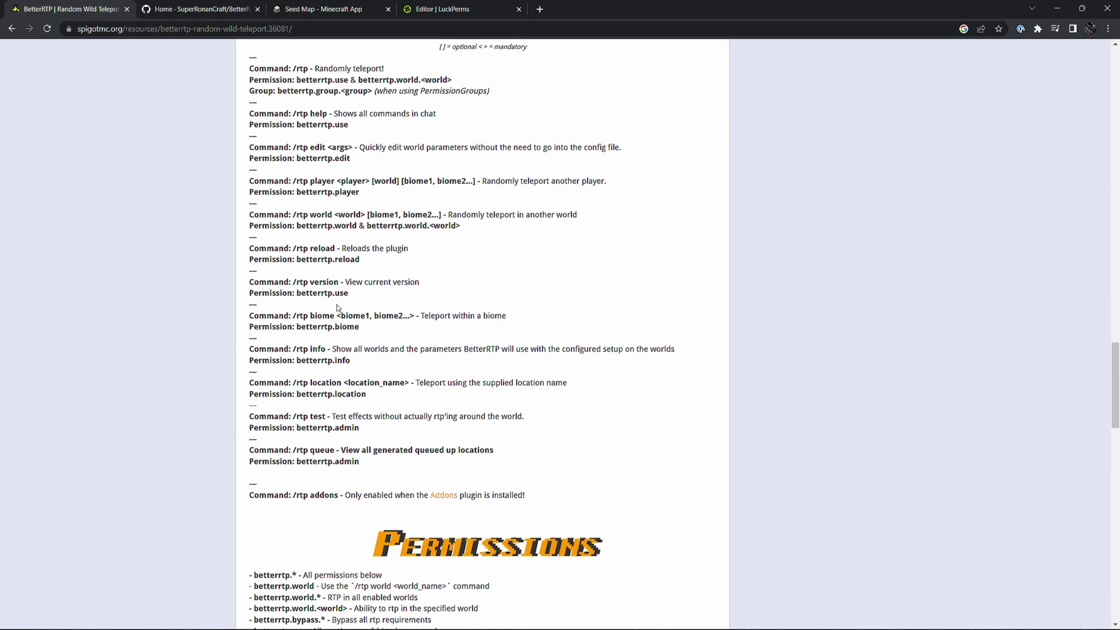
scroll(327, 342, "up", 1)
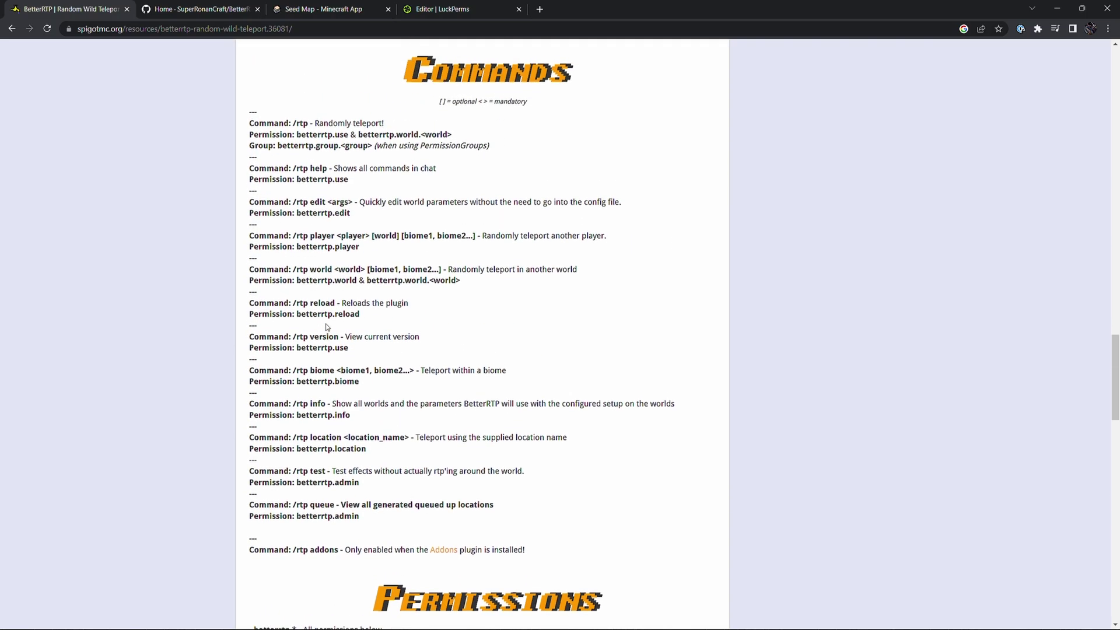
scroll(325, 327, "down", 7)
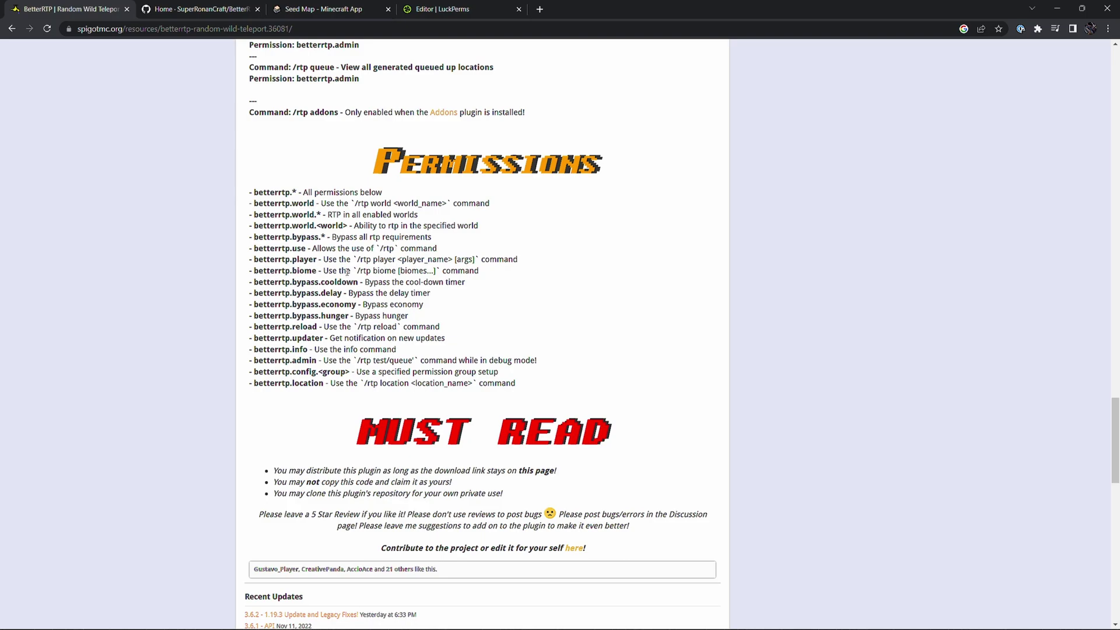
left_click_drag(463, 271, 494, 276)
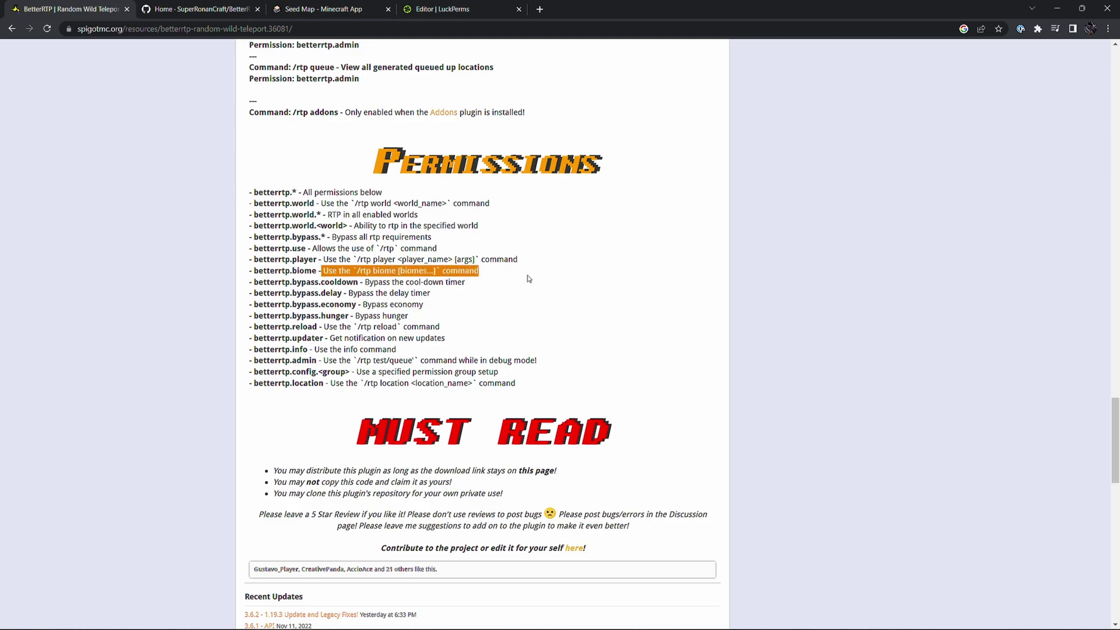
left_click_drag(292, 271, 253, 272)
right_click(256, 270)
- Copy betterrtp.biome from the Spigot page and add it as a VIP group node
left_click(280, 277)
key("ctrl+4")
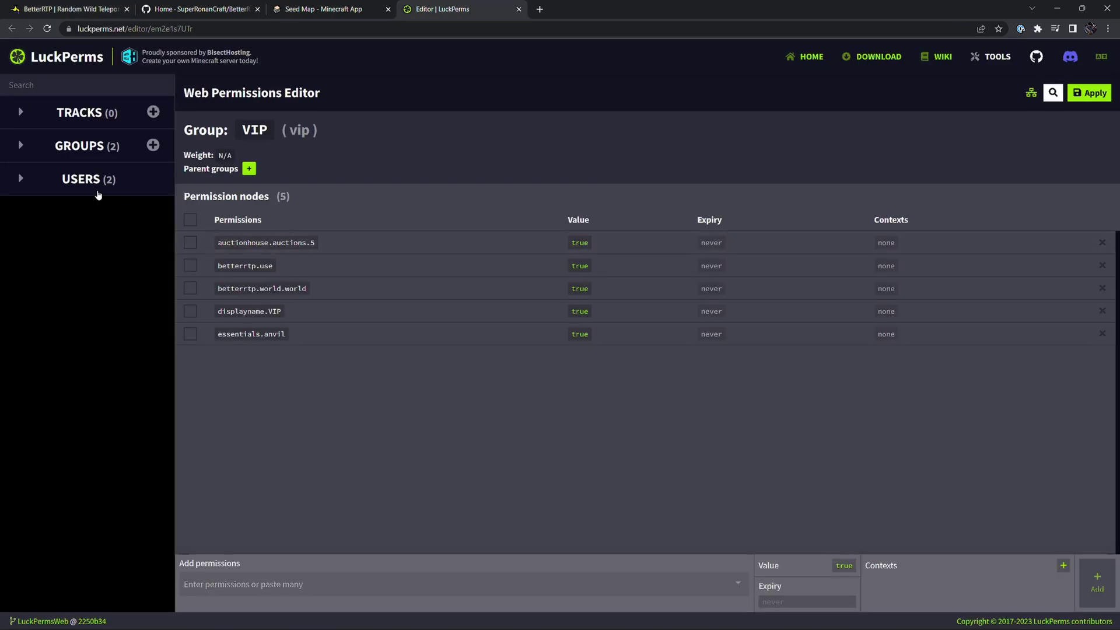
left_click(339, 577)
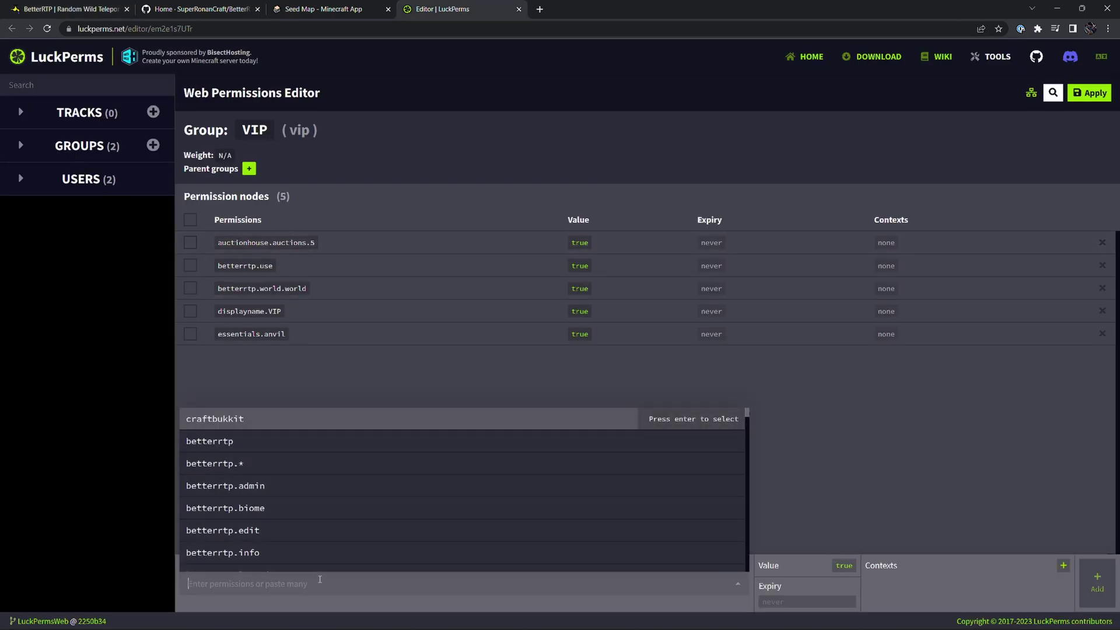
key("ctrl+v")
left_click(1091, 583)
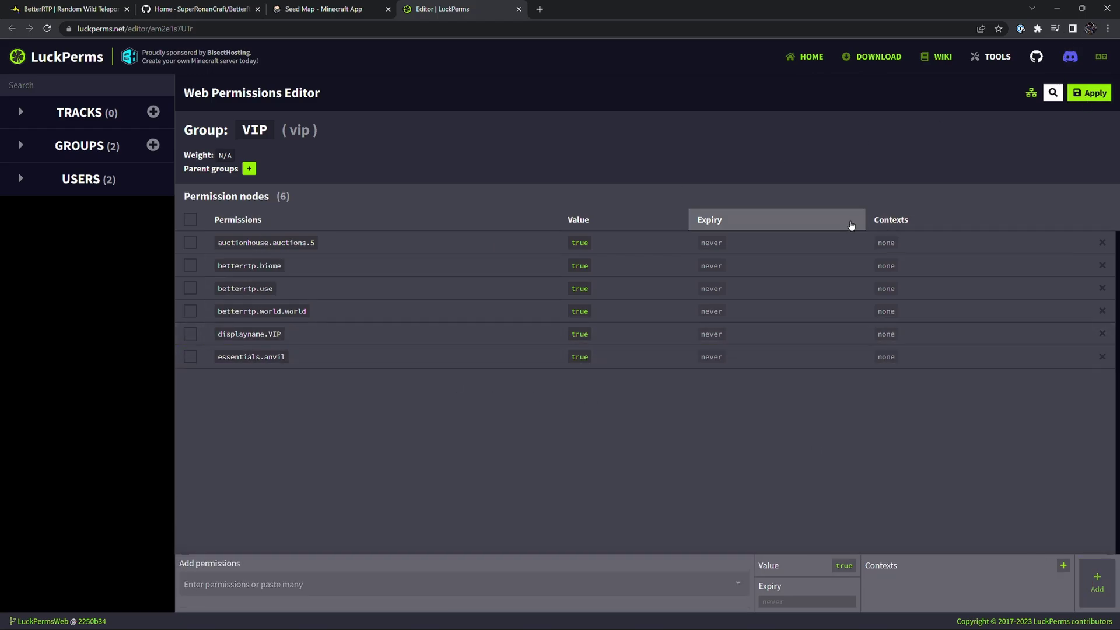
key("alt+Tab")
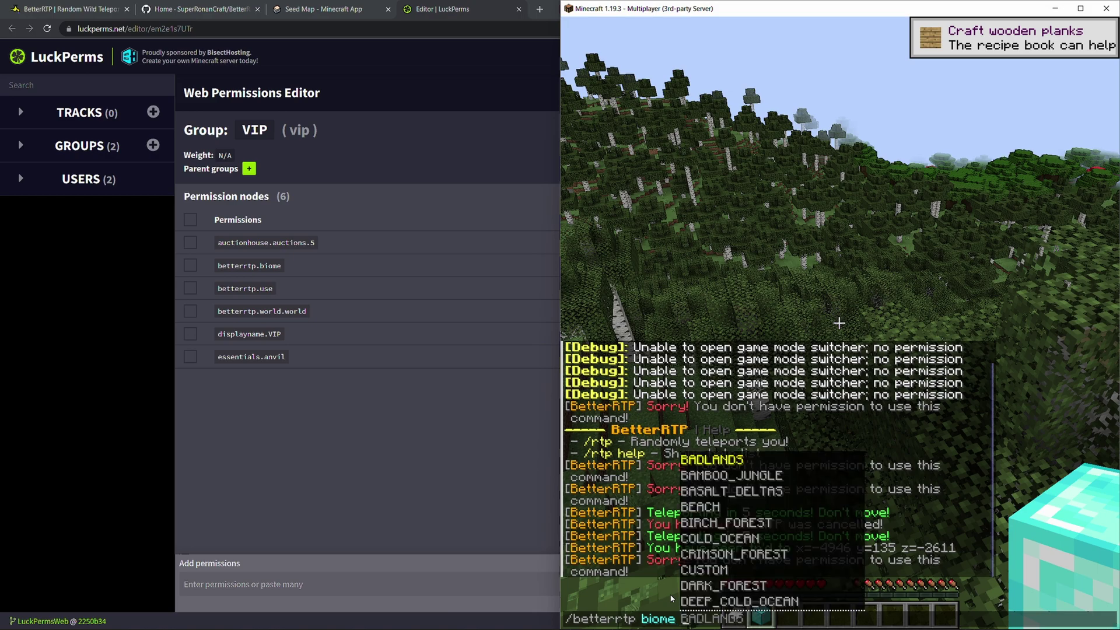
- Run /betterrtp biome BEACH, which is refused by the 8-minute cooldown
key("Down")
key("Down")
key("Down")
key("Tab")
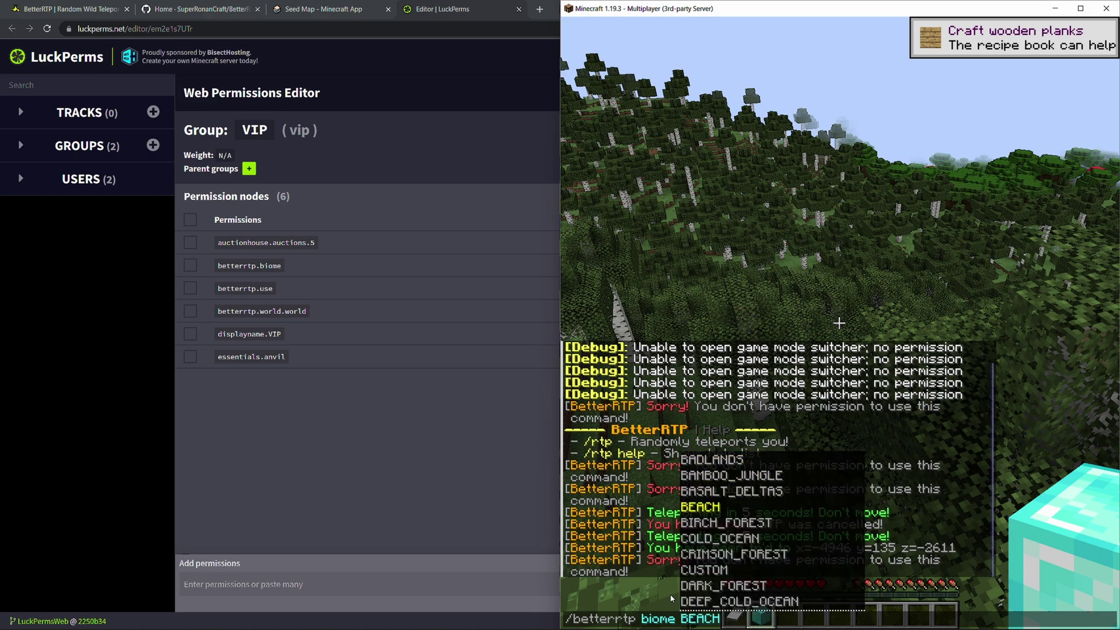
key("Return")
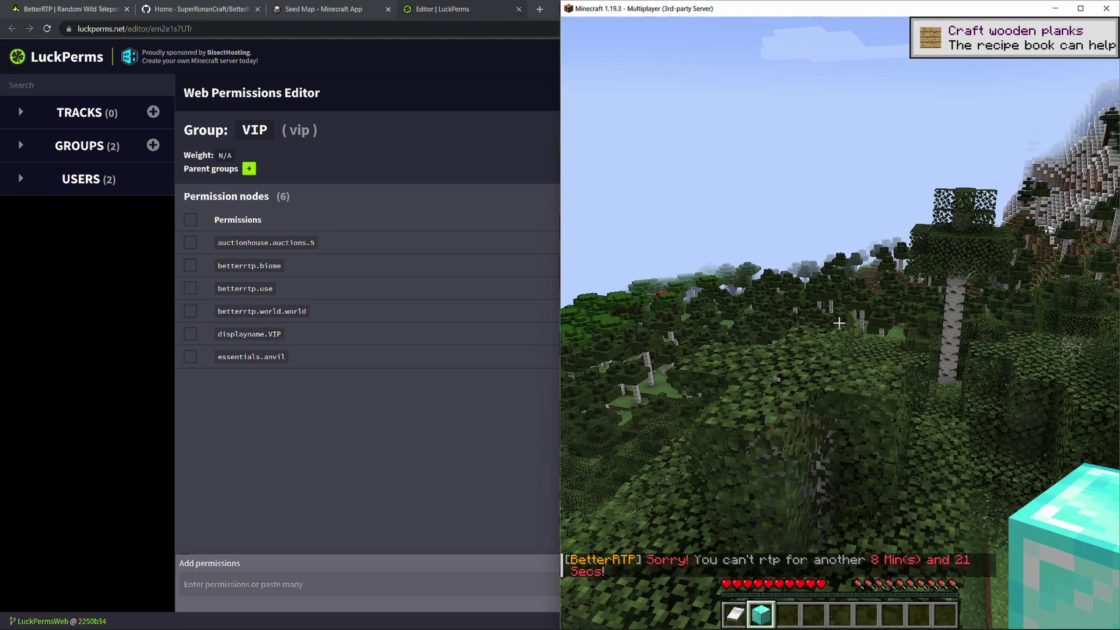
key("w")
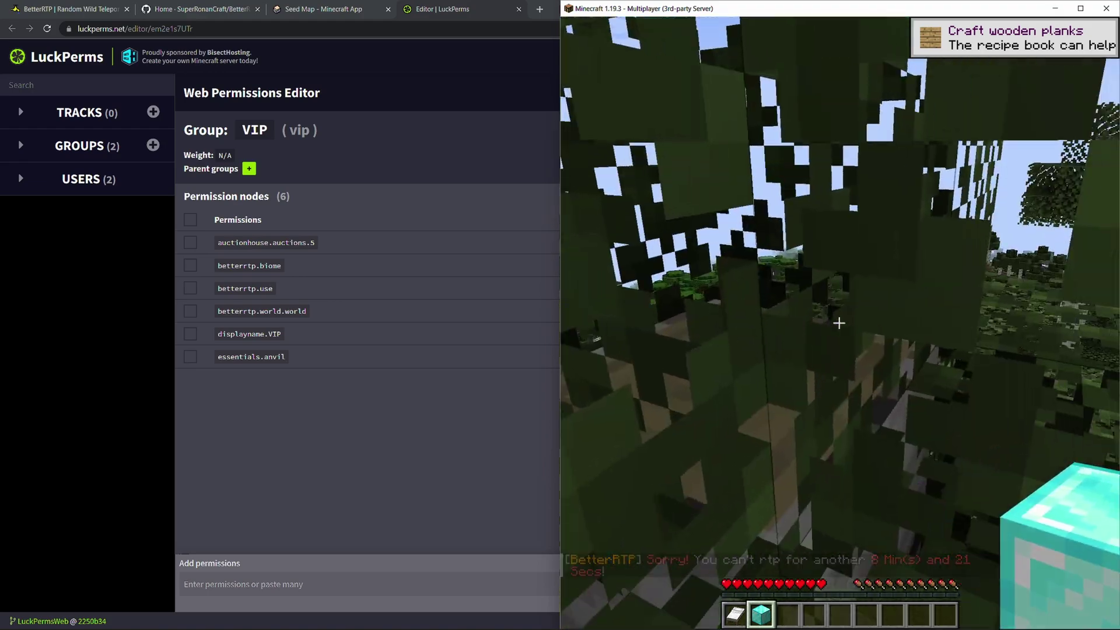
key("s")
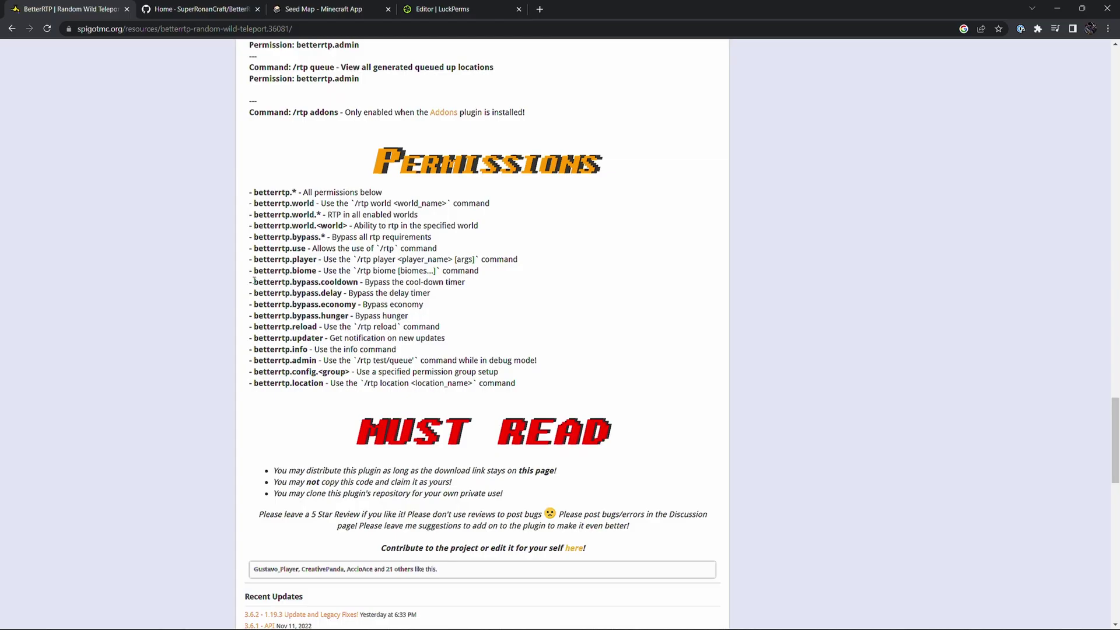
- Copy the betterrtp.bypass.cooldown permission from the Spigot permissions list
left_click_drag(254, 280, 357, 284)
right_click(345, 281)
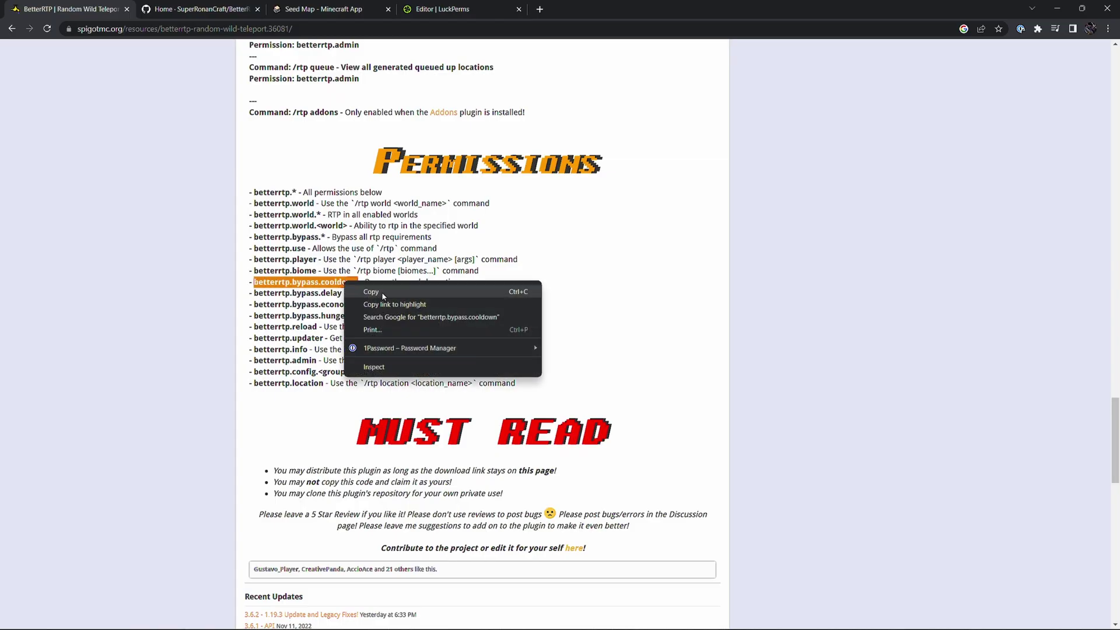
left_click(381, 290)
key("ctrl+4")
- Add betterrtp.bypass.cooldown to the VIP group as its seventh node and apply the changes
left_click(233, 585)
key("ctrl+v")
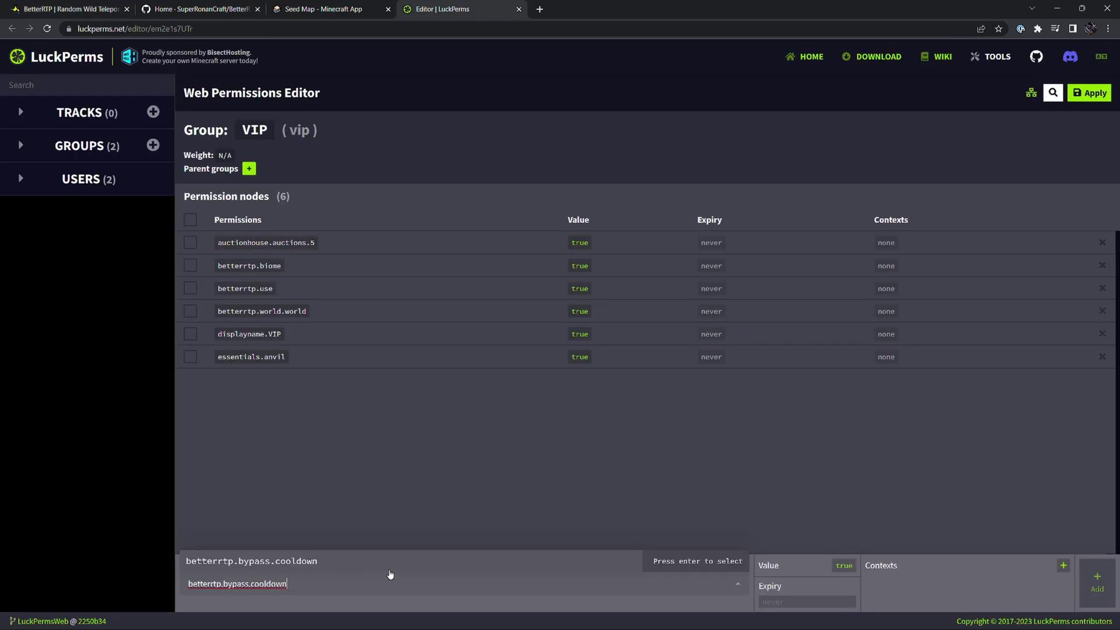
left_click(267, 570)
left_click(1085, 591)
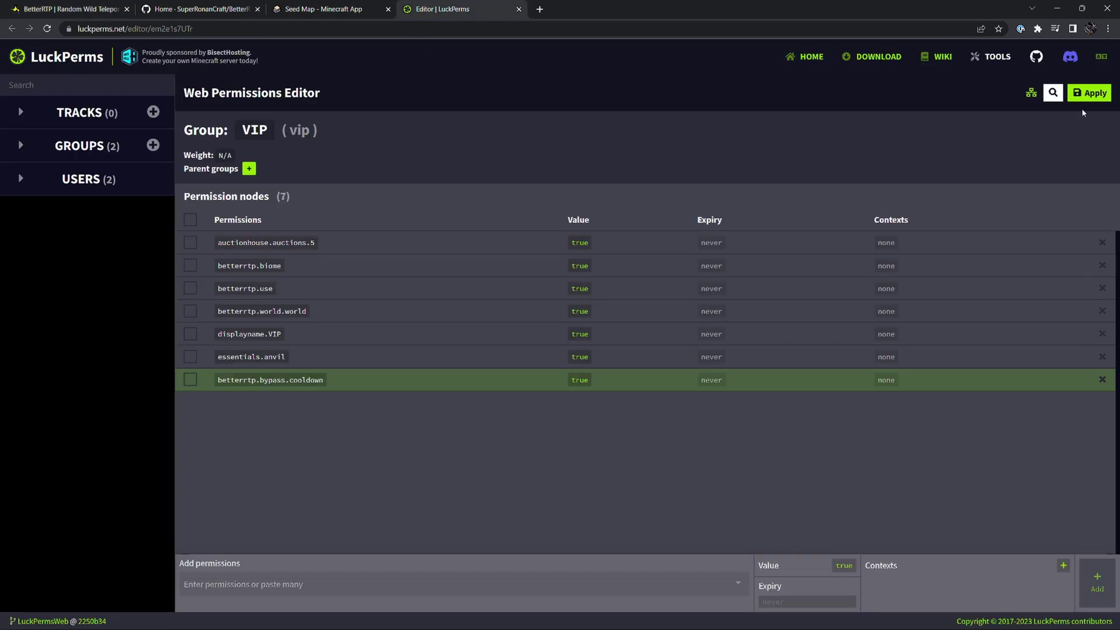
left_click(1081, 94)
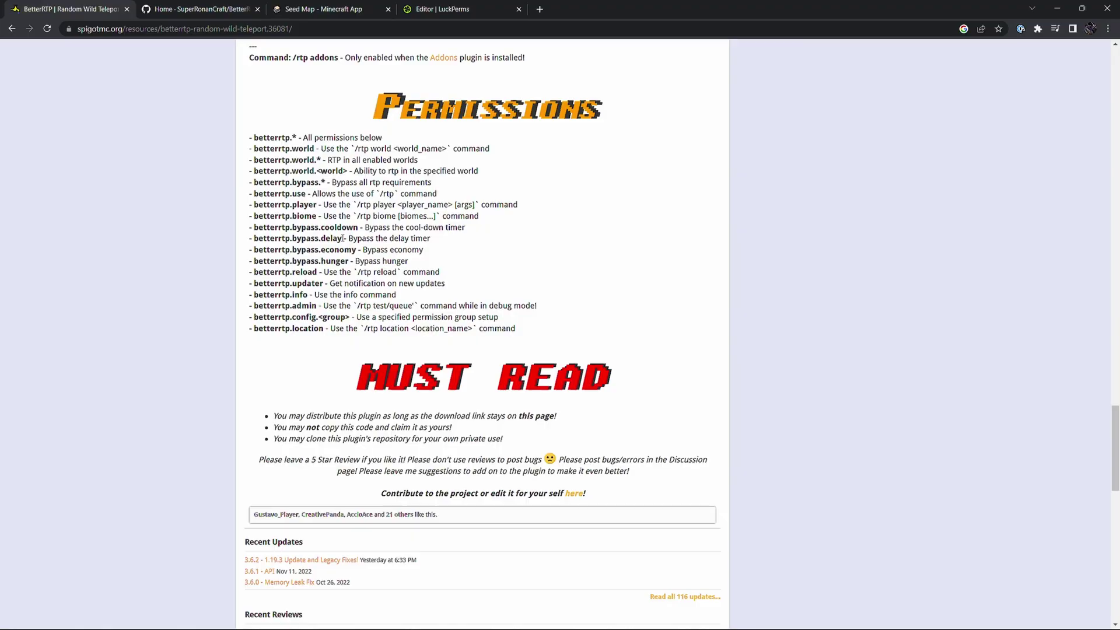
left_click_drag(342, 238, 309, 262)
double_click(352, 250)
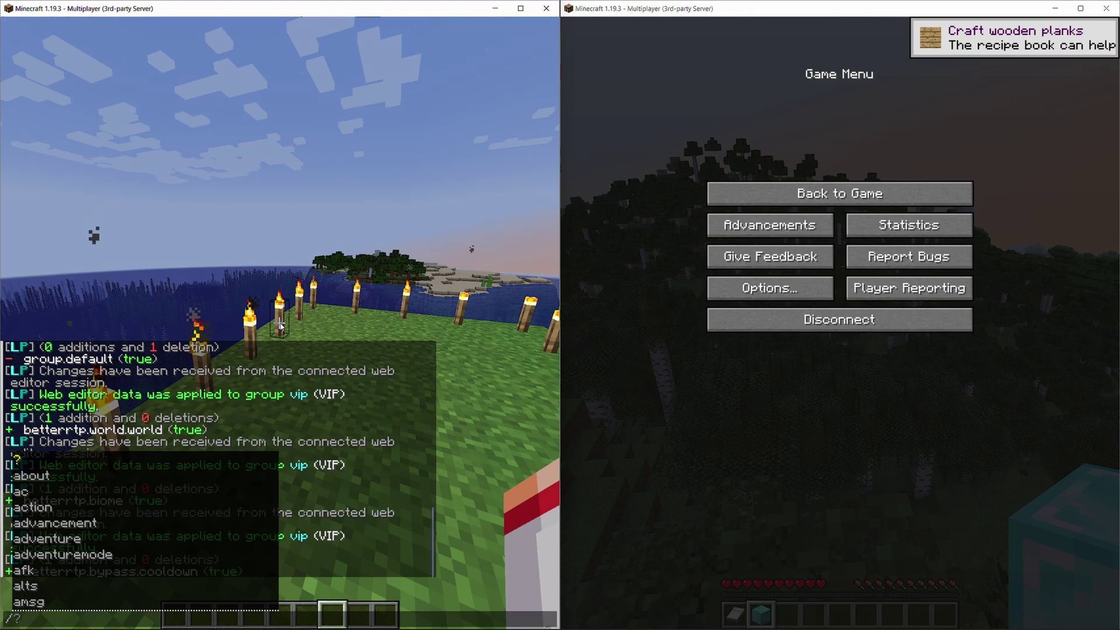
- Build the chat command /lp user <player> parent set vip, leaving it unsent
type("lp ")
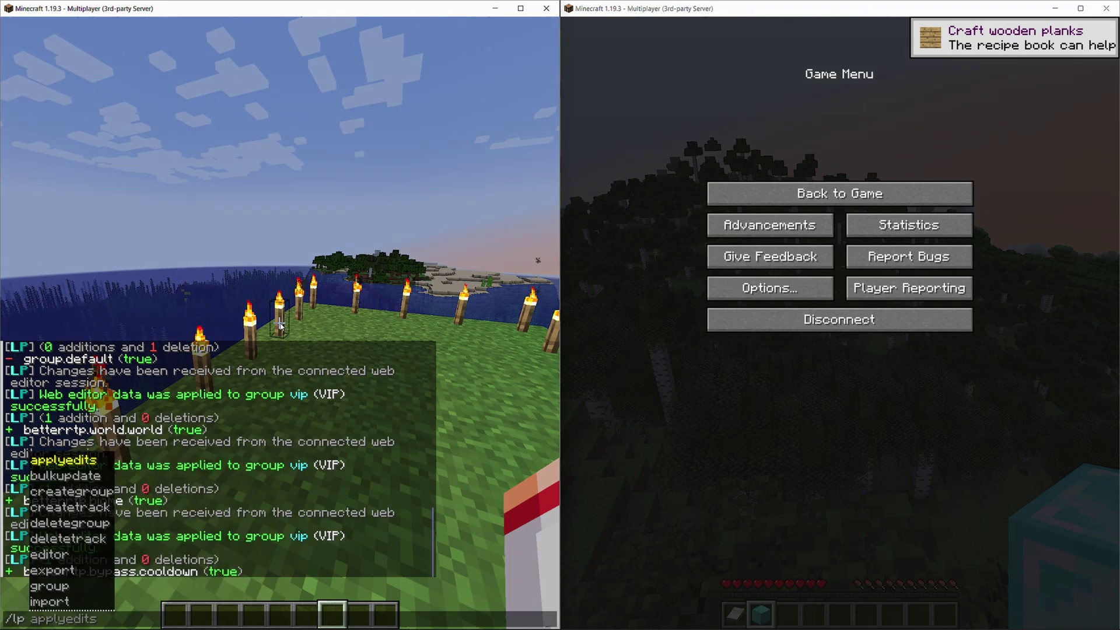
type("user")
key("Tab")
key("Tab")
key("Tab")
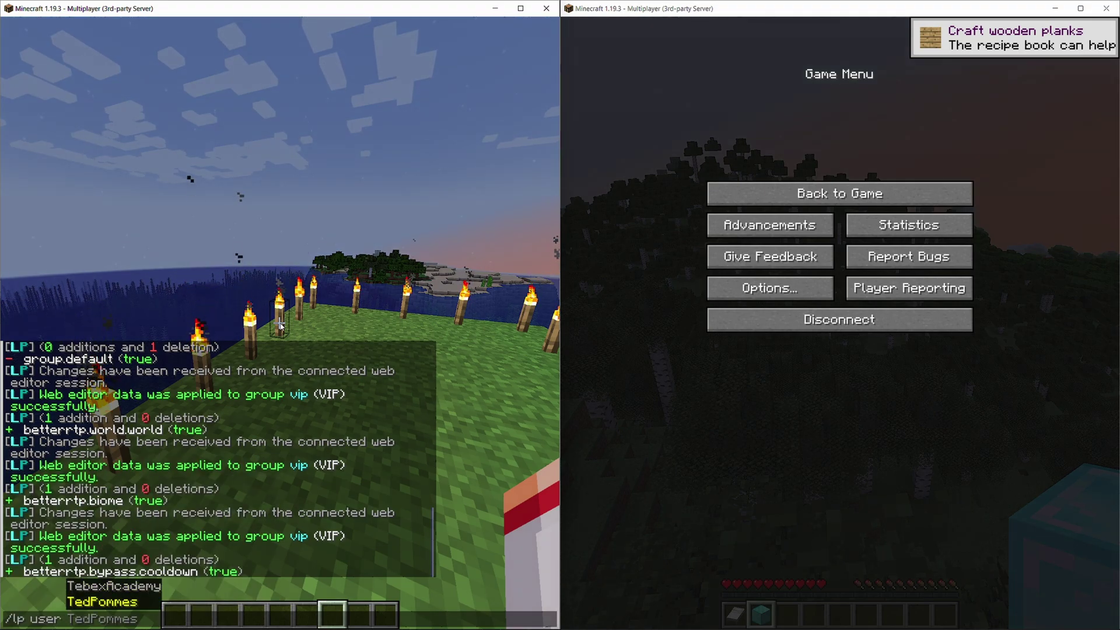
key("Tab")
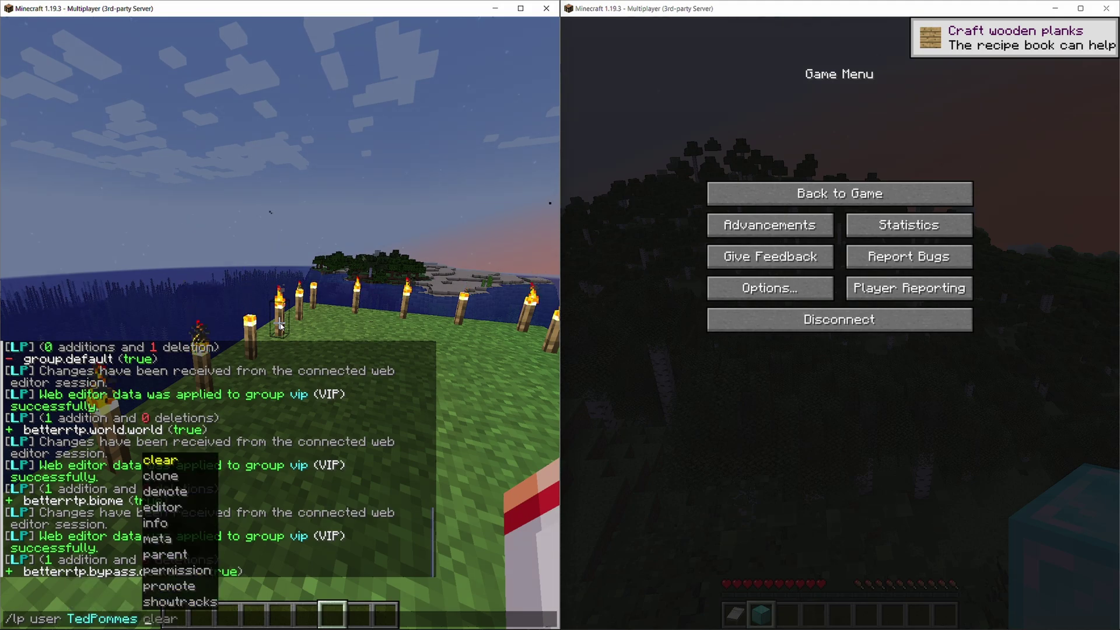
type("parent")
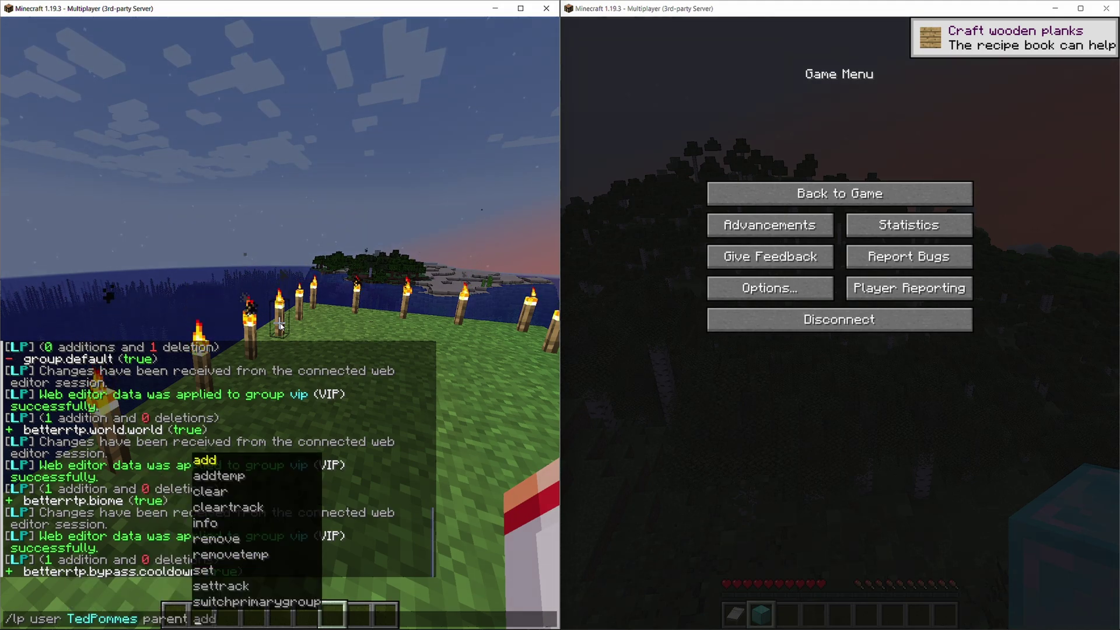
key("Down")
key("Down")
key("Down")
key("Down")
key("Down")
key("Down")
key("Down")
key("Down")
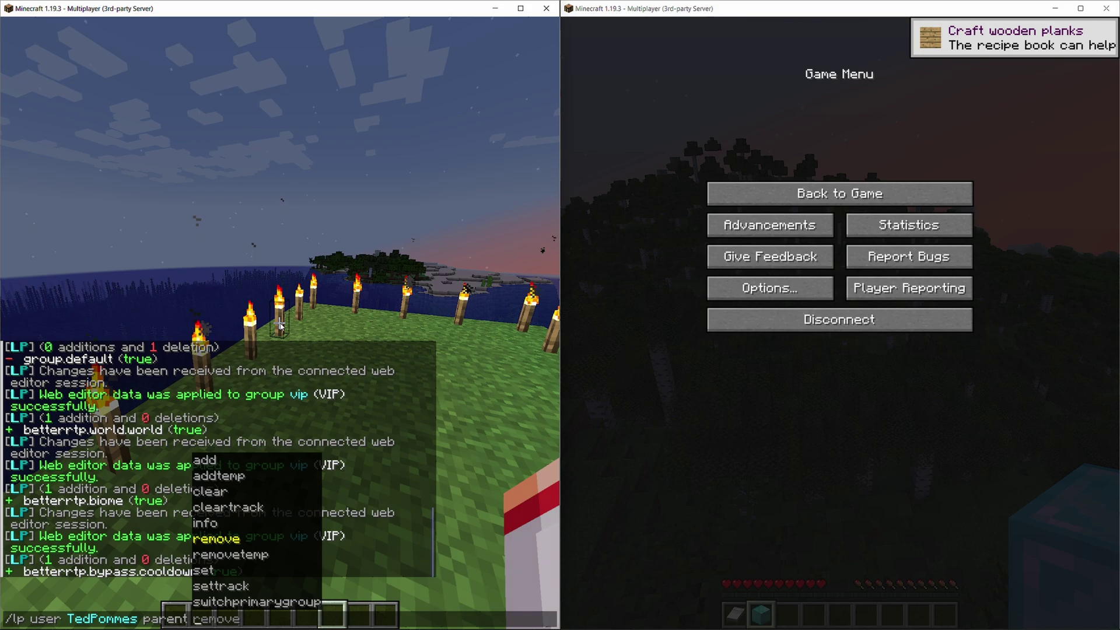
key("Up")
key("Tab")
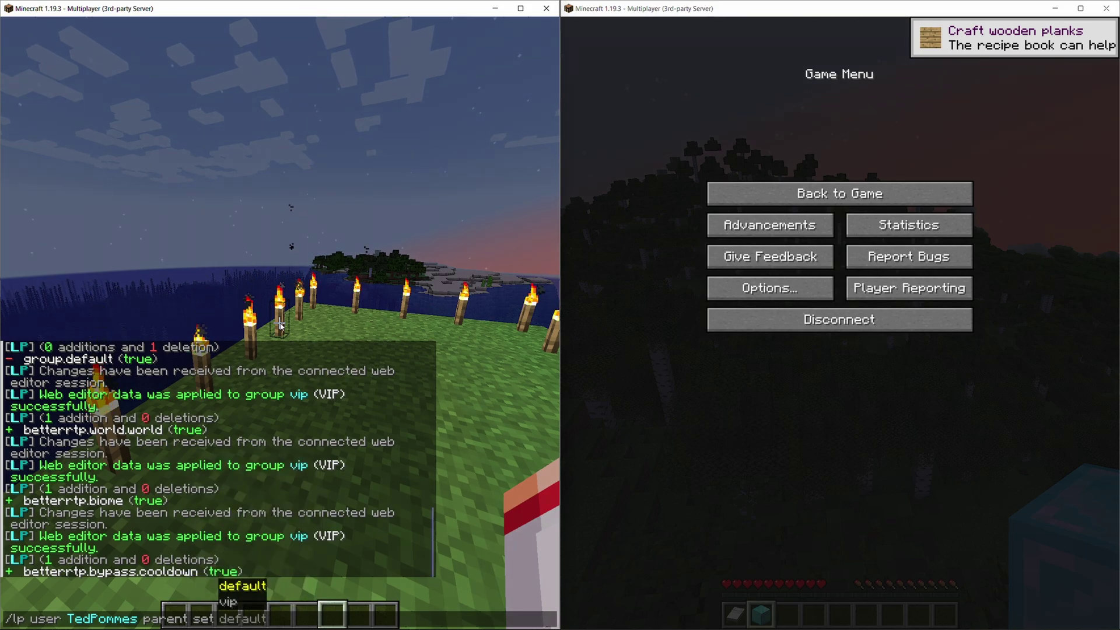
key("Down")
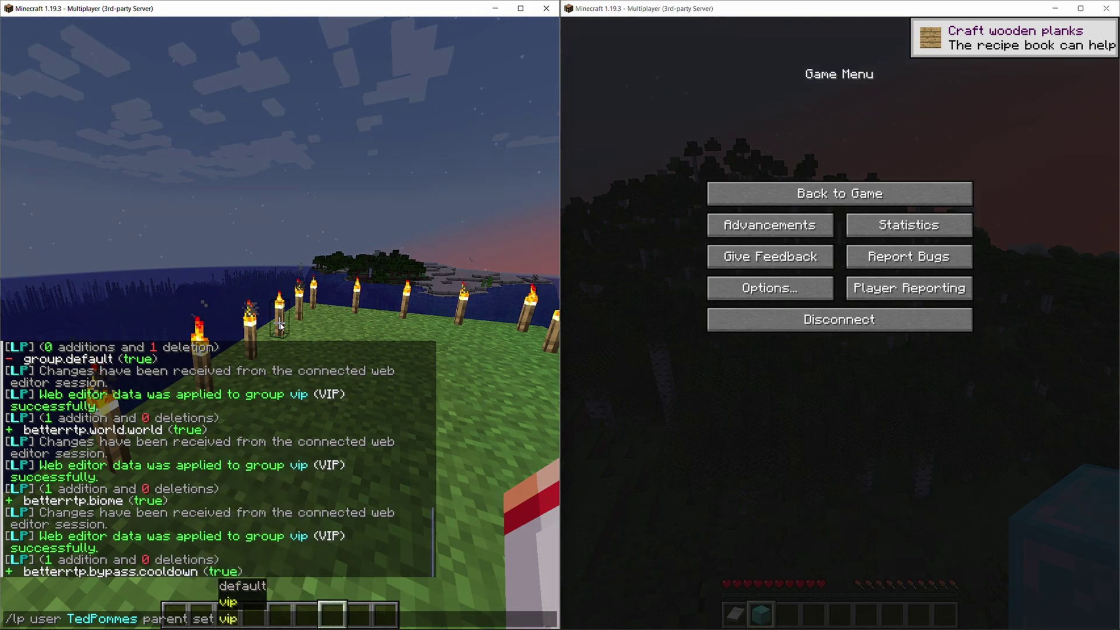
key("Tab")
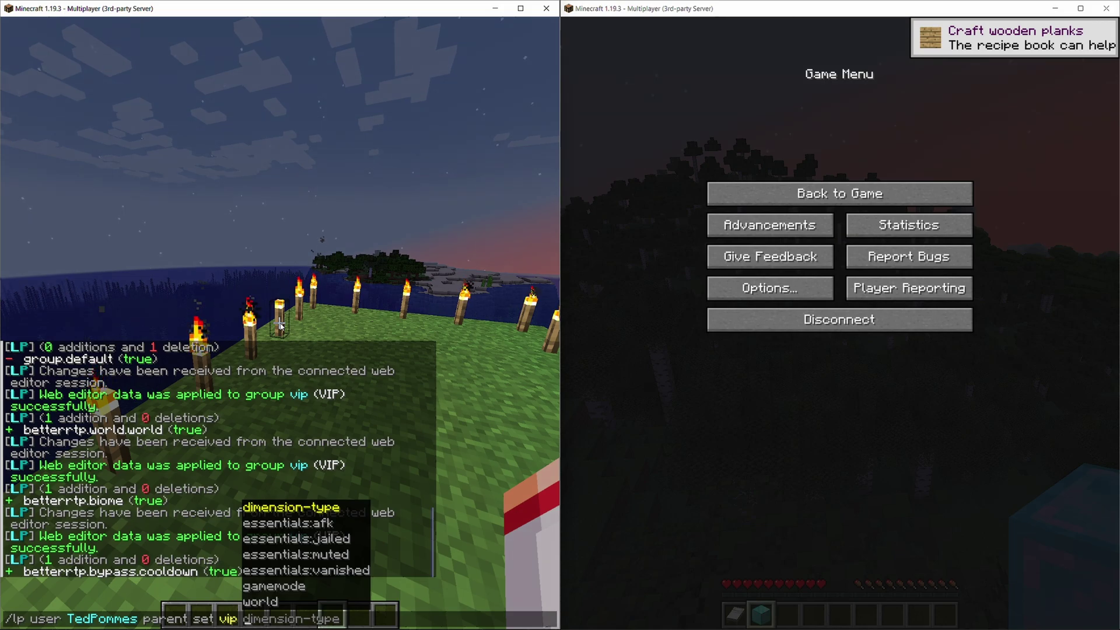
key("BackSpace")
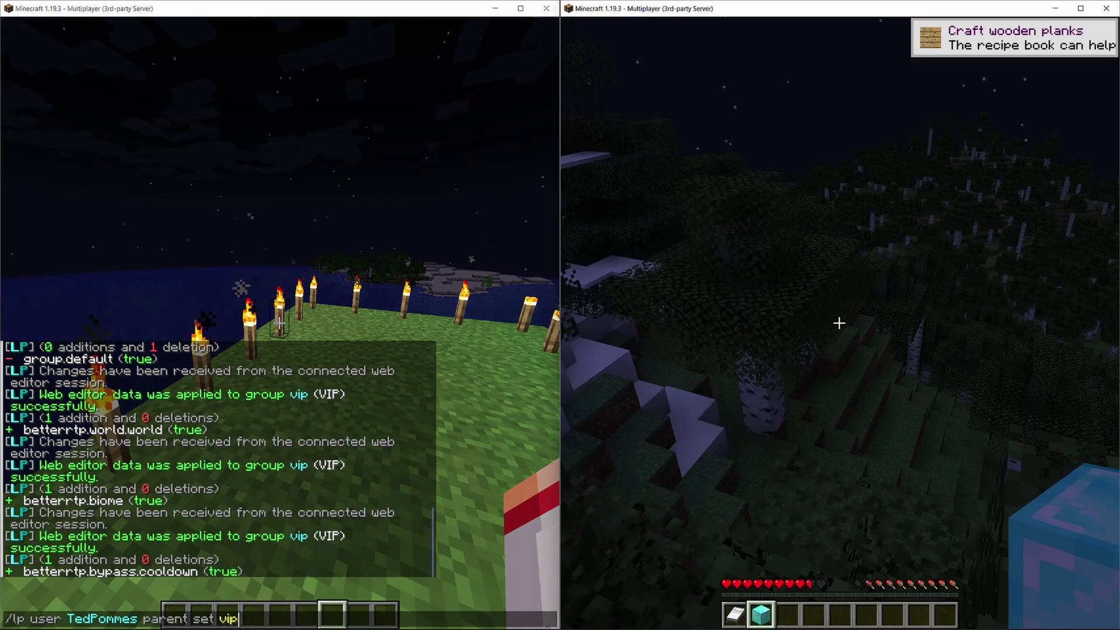